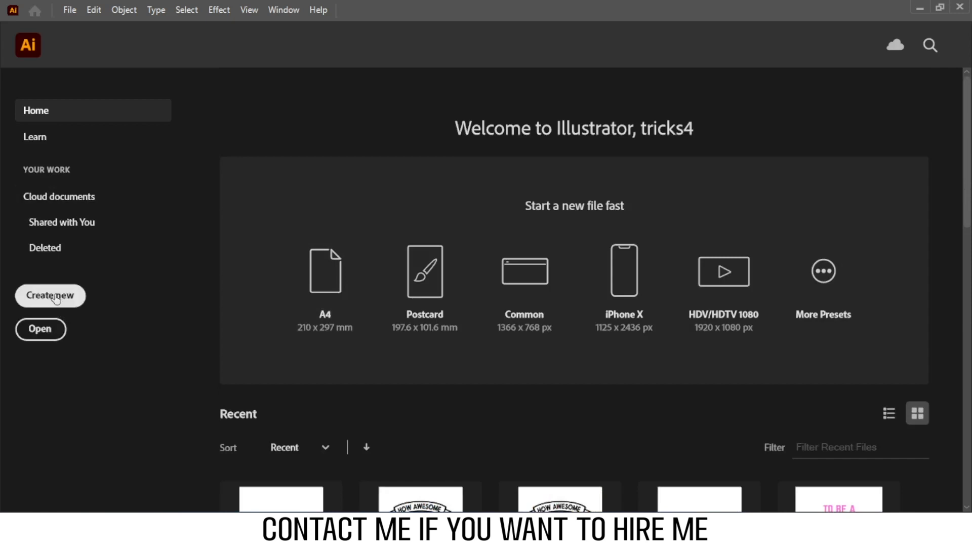
# Create a new print document from the A4 preset (210 x 297 mm) with High (300 ppi) raster effects.
pyautogui.click(52, 296)
pyautogui.click(314, 37)
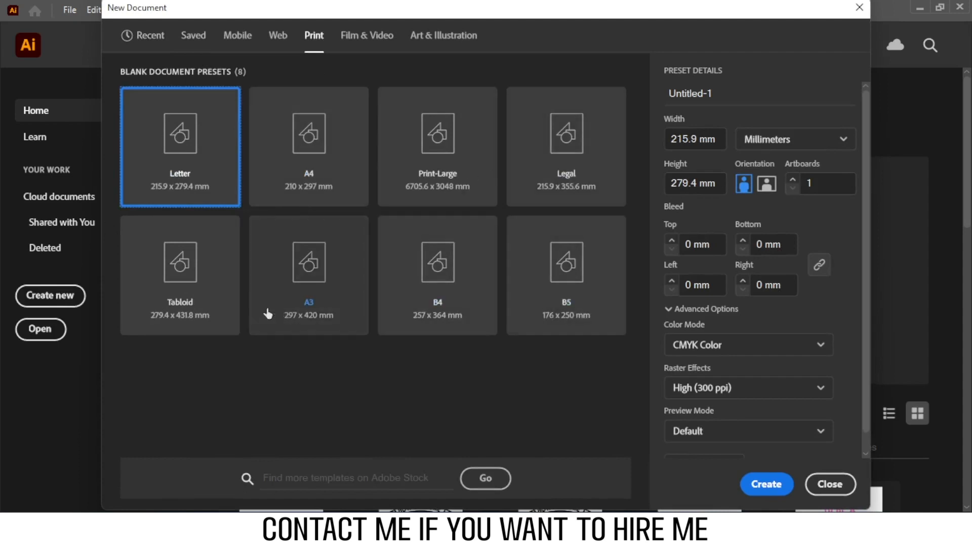
pyautogui.click(282, 156)
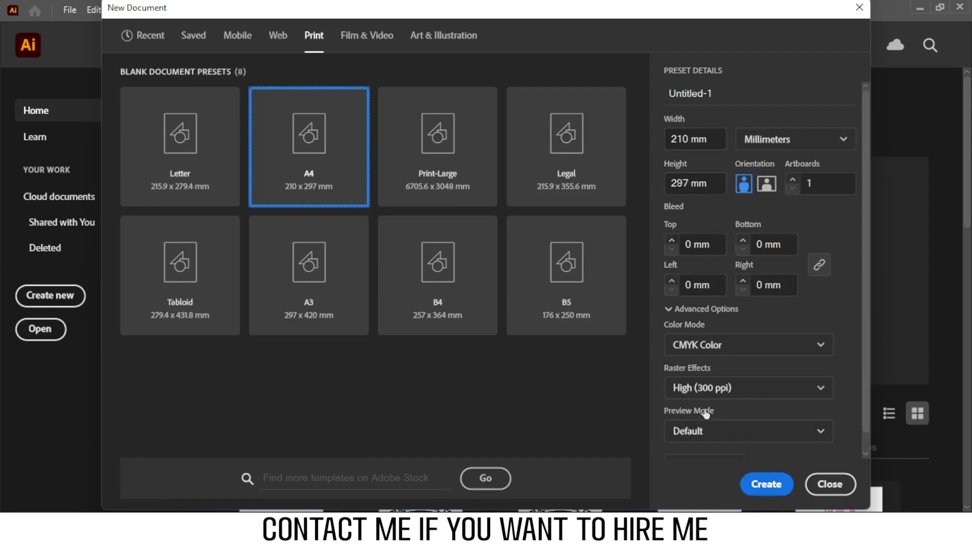
pyautogui.click(687, 390)
pyautogui.click(695, 420)
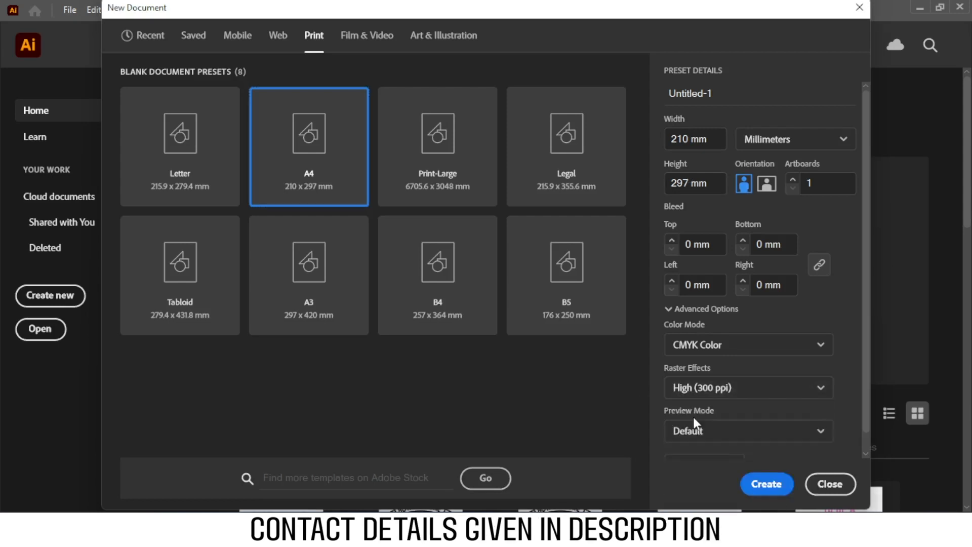
pyautogui.click(767, 484)
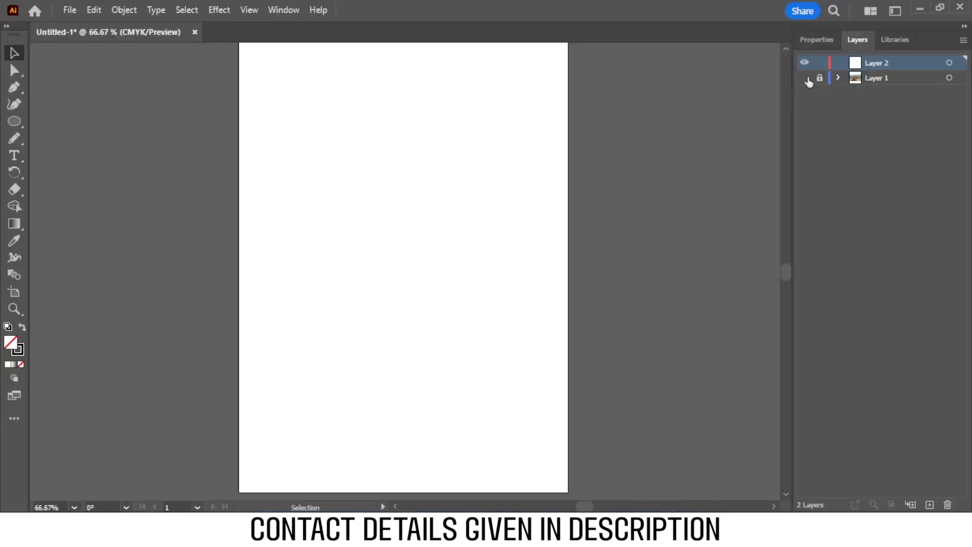
# Show the dog photo on Layer 1 and trace the first fur tufts of the back from the photo's lower edge with the Pencil tool.
pyautogui.click(805, 78)
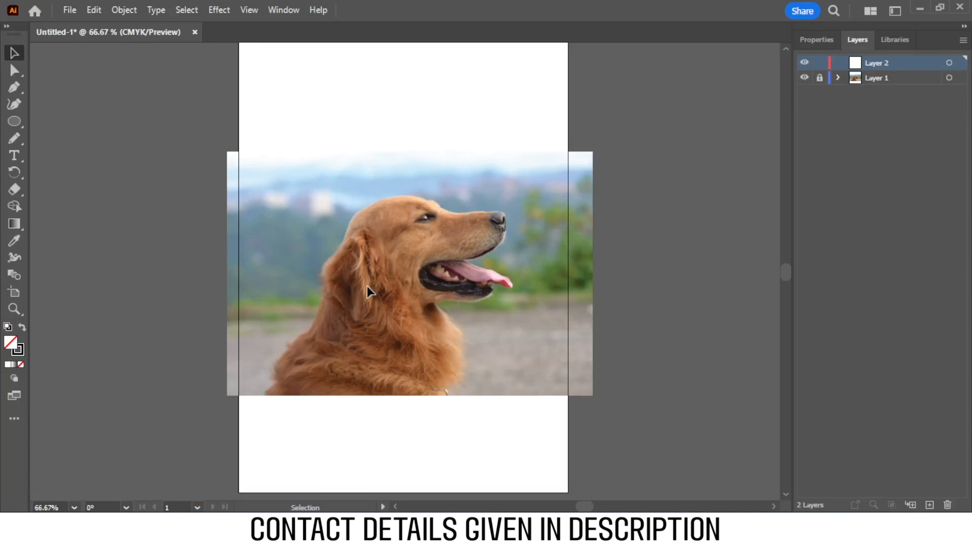
pyautogui.scroll(2, 274, 360)
pyautogui.moveTo(443, 223); pyautogui.dragTo(339, 331)
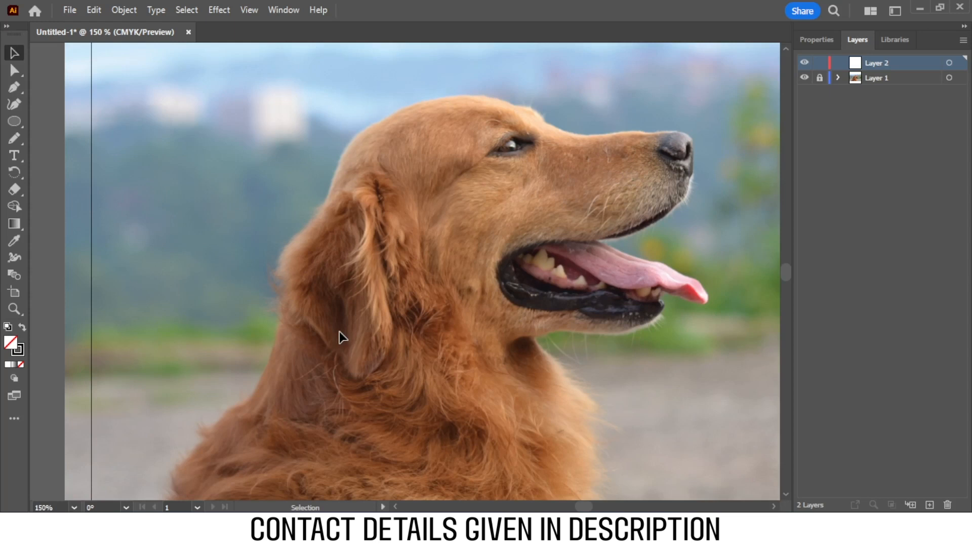
pyautogui.scroll(-3, 343, 336)
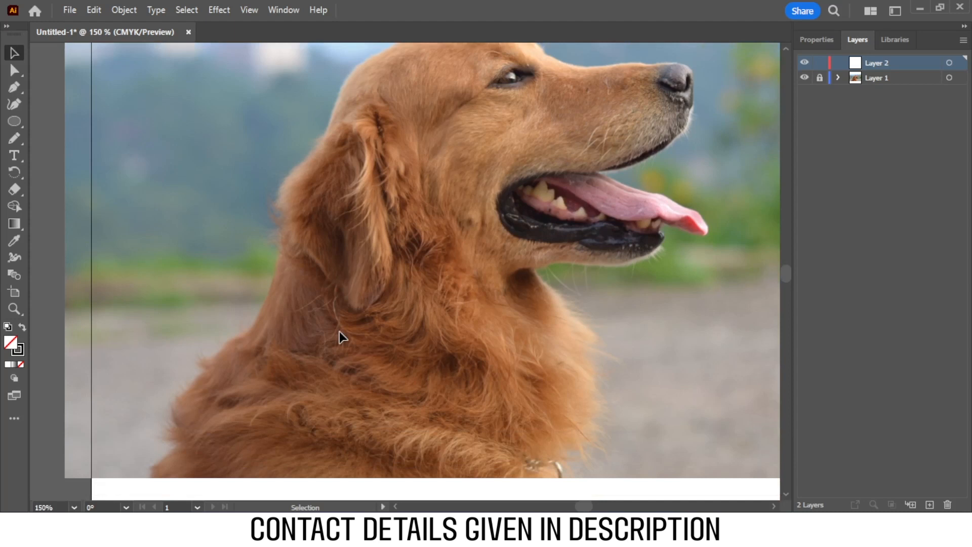
pyautogui.scroll(2, 182, 418)
pyautogui.moveTo(186, 427); pyautogui.dragTo(234, 334)
pyautogui.press('n')
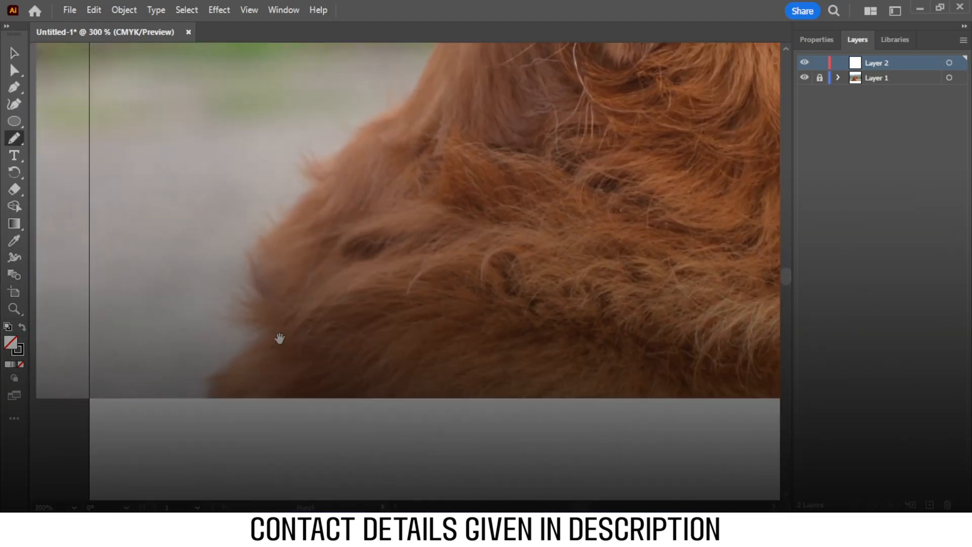
pyautogui.moveTo(209, 404)
pyautogui.mouseDown()
pyautogui.moveTo(281, 326)
pyautogui.moveTo(256, 308)
pyautogui.moveTo(261, 217)
pyautogui.moveTo(315, 178)
pyautogui.mouseUp()
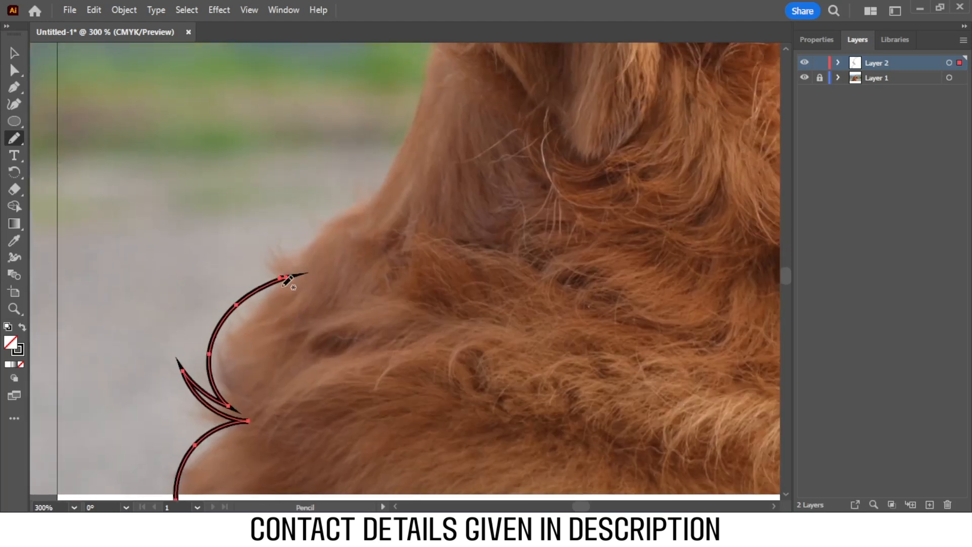
# Delete the end anchor point of the back outline so the curve stops short of the next fur tuft.
pyautogui.scroll(6, 288, 281)
pyautogui.press('a')
pyautogui.click(287, 252)
pyautogui.press('Delete')
pyautogui.scroll(-6, 288, 252)
pyautogui.scroll(2, 288, 252)
# Extend the back outline with the Pencil tool over the next fur tuft and up the neck to the base of the ear.
pyautogui.press('n')
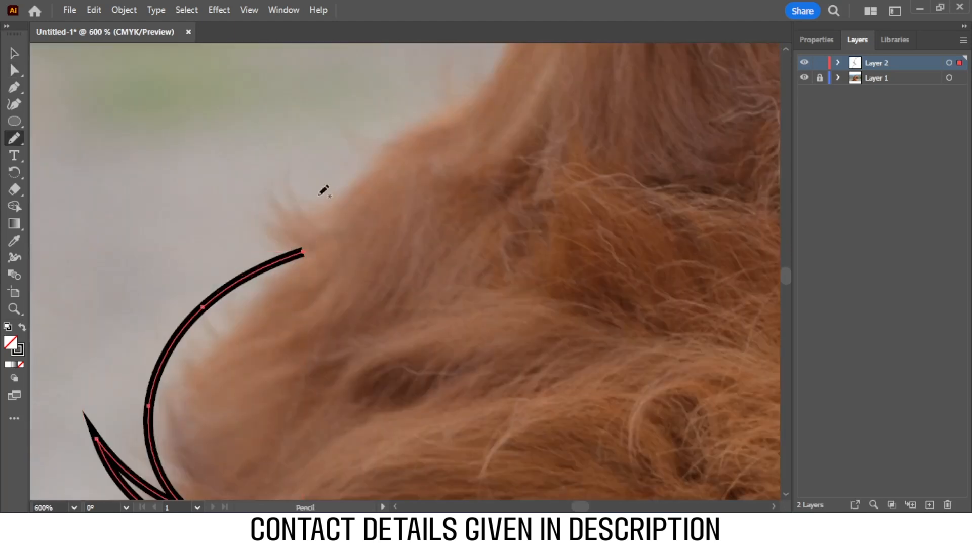
pyautogui.moveTo(310, 234); pyautogui.dragTo(309, 232)
pyautogui.moveTo(343, 219)
pyautogui.mouseDown()
pyautogui.moveTo(287, 223)
pyautogui.moveTo(399, 164)
pyautogui.mouseUp()
pyautogui.moveTo(448, 92); pyautogui.dragTo(454, 83)
pyautogui.moveTo(462, 109); pyautogui.dragTo(309, 320)
pyautogui.moveTo(348, 203); pyautogui.dragTo(323, 338)
pyautogui.moveTo(275, 426); pyautogui.dragTo(344, 271)
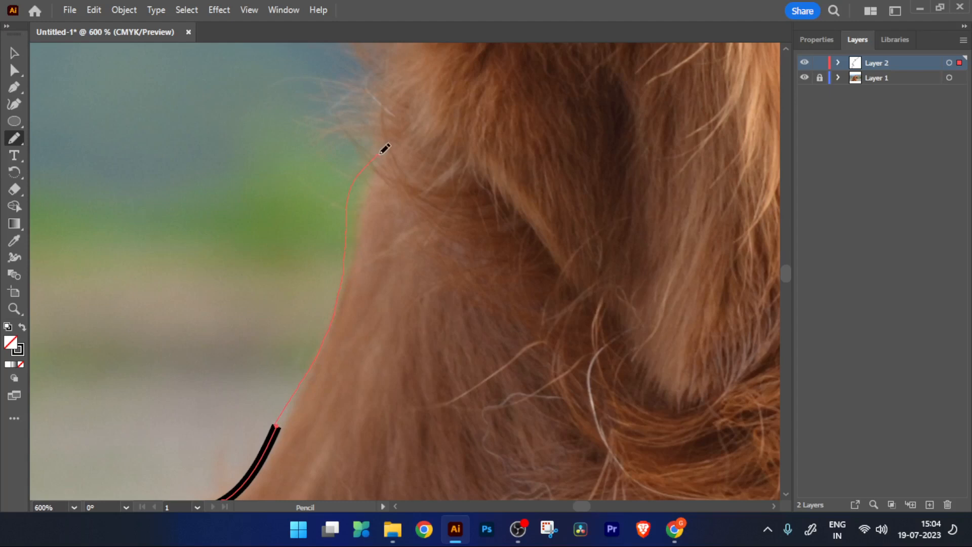
pyautogui.moveTo(385, 148); pyautogui.dragTo(384, 150)
# Trace the ear's outer edge from the neck to the top of the ear, adding a small fur notch partway.
pyautogui.scroll(-4, 380, 168)
pyautogui.scroll(3, 427, 265)
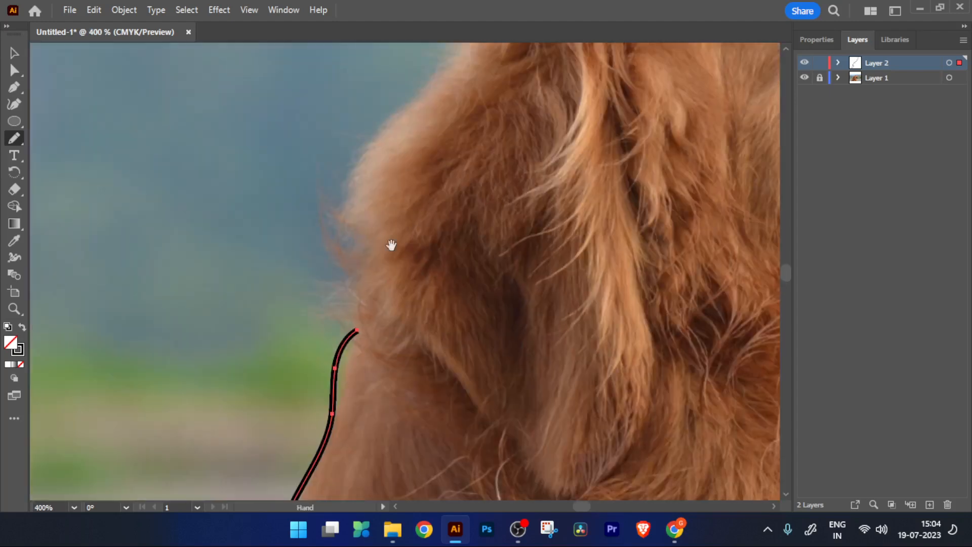
pyautogui.moveTo(391, 245); pyautogui.dragTo(365, 310)
pyautogui.moveTo(357, 418); pyautogui.dragTo(374, 388)
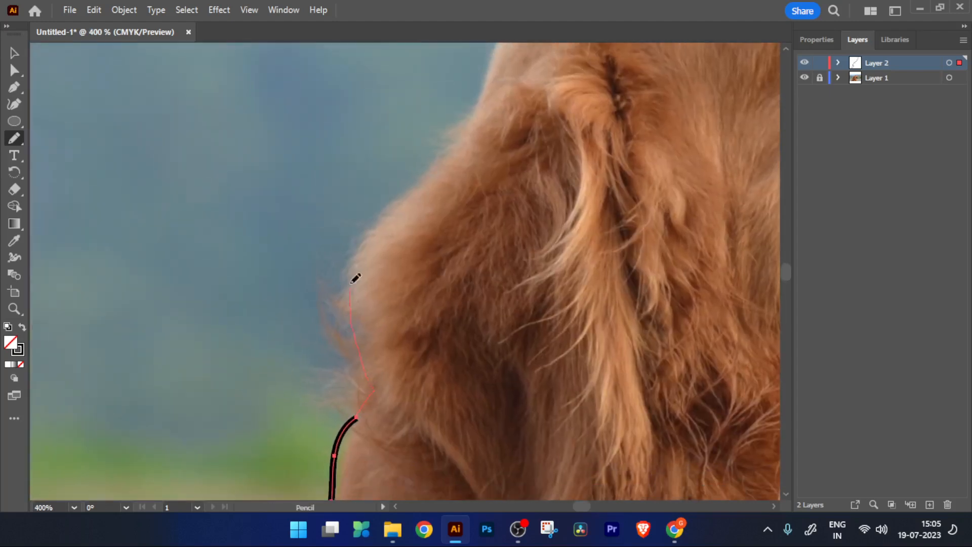
pyautogui.moveTo(569, 41); pyautogui.dragTo(609, 53)
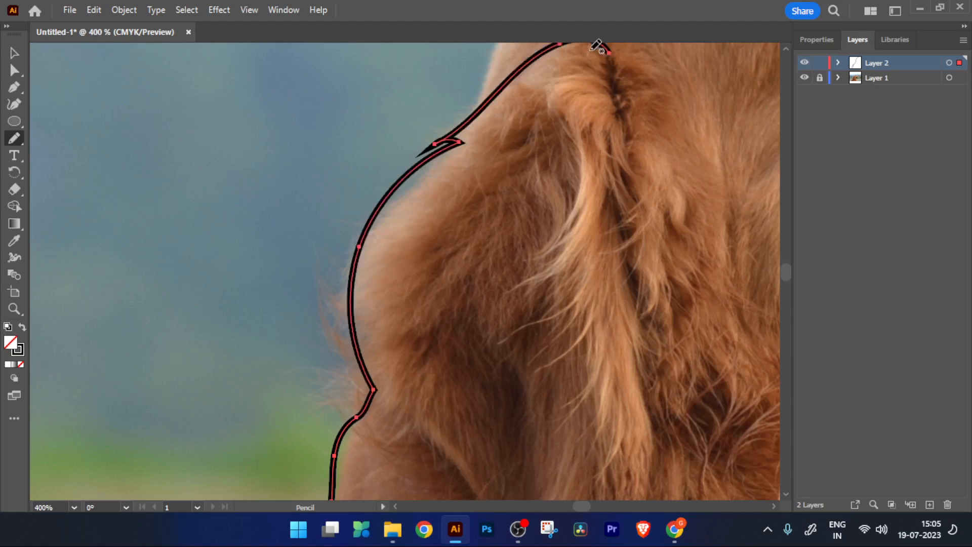
# Trace the fold at the top of the ear and its inner edge, ending in two curved fur strands.
pyautogui.scroll(-2, 592, 93)
pyautogui.moveTo(601, 110); pyautogui.dragTo(430, 157)
pyautogui.scroll(1, 536, 122)
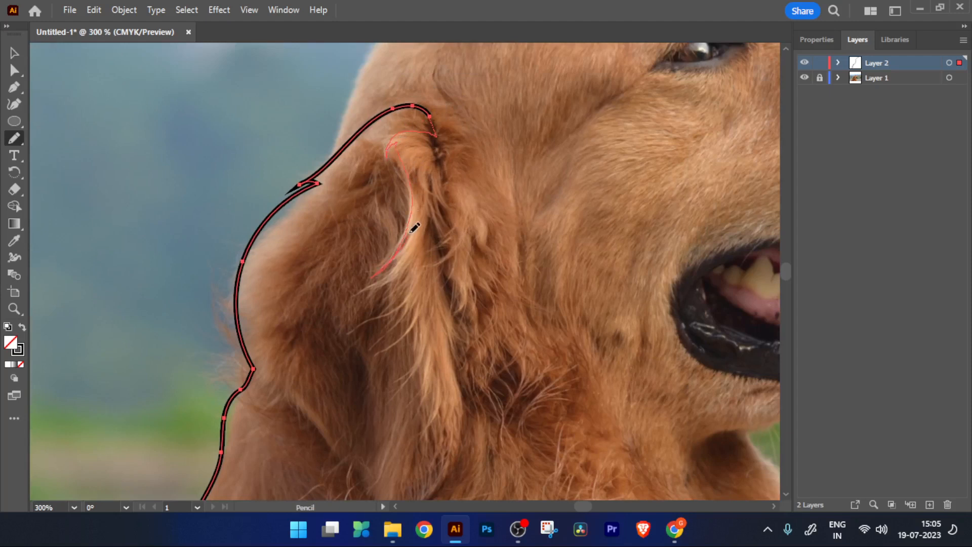
pyautogui.moveTo(416, 246); pyautogui.dragTo(411, 248)
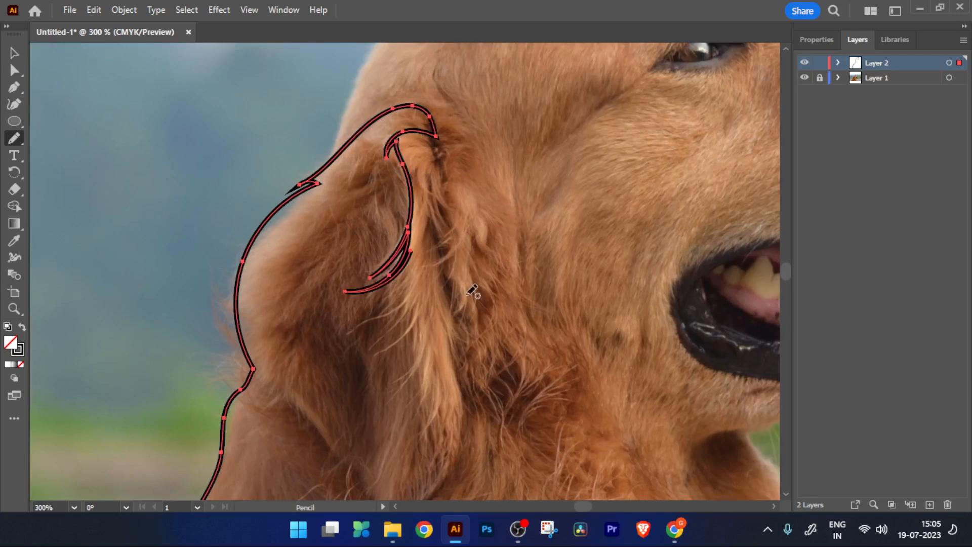
pyautogui.click(872, 529)
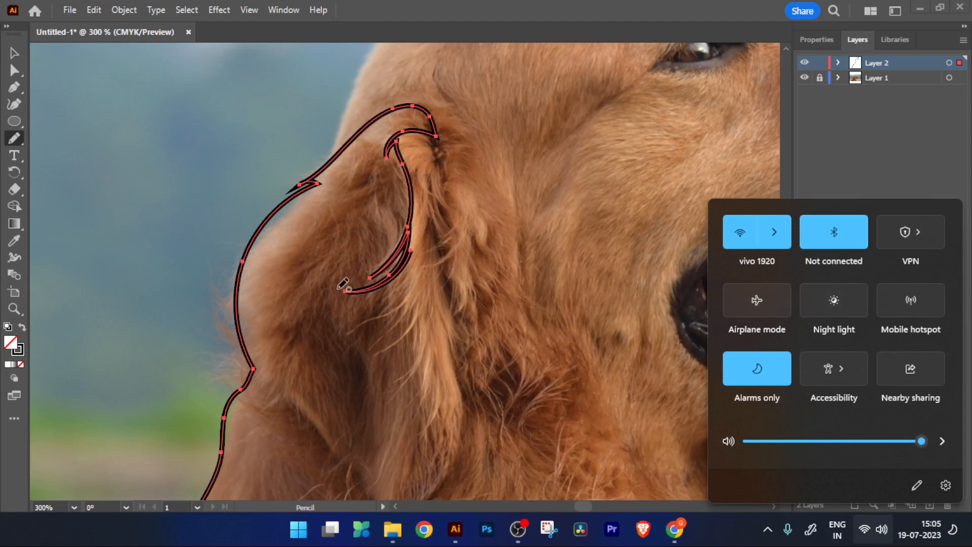
# Trace the ear's front edge down to its tip and along the underside back up to the neck with the Pencil tool.
pyautogui.moveTo(397, 335); pyautogui.dragTo(391, 265)
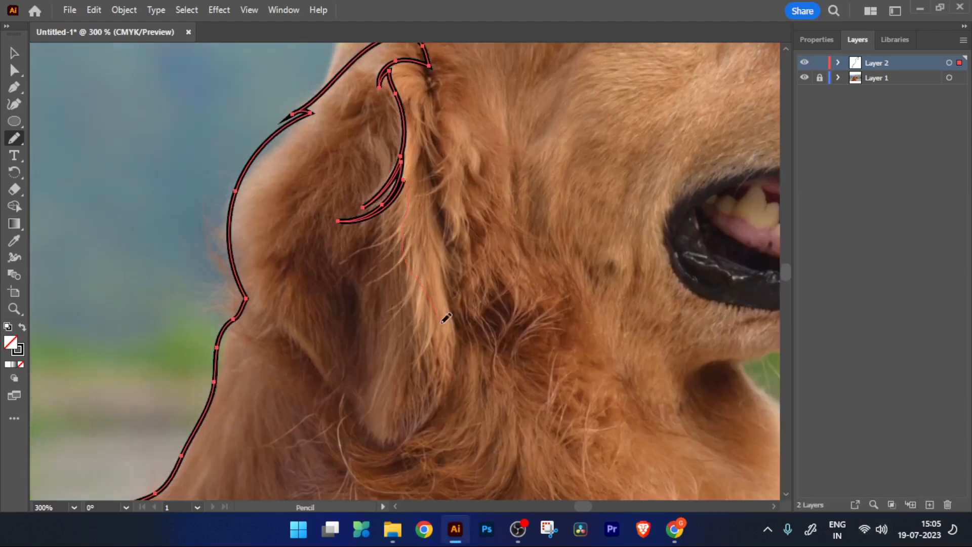
pyautogui.moveTo(444, 321)
pyautogui.mouseDown()
pyautogui.moveTo(394, 450)
pyautogui.moveTo(267, 316)
pyautogui.moveTo(252, 251)
pyautogui.mouseUp()
pyautogui.moveTo(300, 132); pyautogui.dragTo(331, 81)
pyautogui.moveTo(335, 149); pyautogui.dragTo(313, 276)
pyautogui.hotkey('ctrl', 'z')
pyautogui.moveTo(341, 366); pyautogui.dragTo(328, 216)
pyautogui.moveTo(404, 199)
pyautogui.mouseDown()
pyautogui.moveTo(428, 340)
pyautogui.moveTo(357, 423)
pyautogui.moveTo(258, 309)
pyautogui.moveTo(193, 264)
pyautogui.moveTo(239, 265)
pyautogui.mouseUp()
# Select the ear and neck paths and remove the stub overshooting the neck line with the Shape Builder tool.
pyautogui.scroll(-3, 196, 263)
pyautogui.scroll(5, 238, 265)
pyautogui.press('v')
pyautogui.moveTo(86, 221); pyautogui.dragTo(272, 395)
pyautogui.scroll(3, 274, 390)
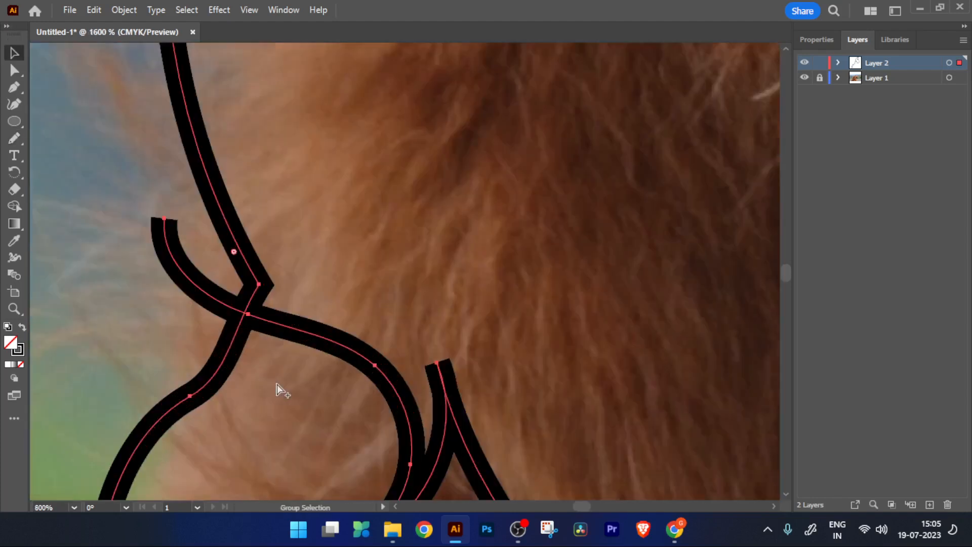
pyautogui.click(14, 205)
pyautogui.keyDown('alt'); pyautogui.click(172, 260); pyautogui.keyUp('alt')
# Trim another small overlapping segment of the ear outline with the Shape Builder tool and deselect the paths.
pyautogui.click(15, 70)
pyautogui.click(440, 367)
pyautogui.scroll(4, 497, 404)
pyautogui.click(15, 206)
pyautogui.keyDown('alt'); pyautogui.click(308, 330); pyautogui.keyUp('alt')
pyautogui.scroll(-5, 305, 331)
pyautogui.hotkey('ctrl', 'shift', 'a')
pyautogui.press('v')
pyautogui.scroll(-5, 305, 335)
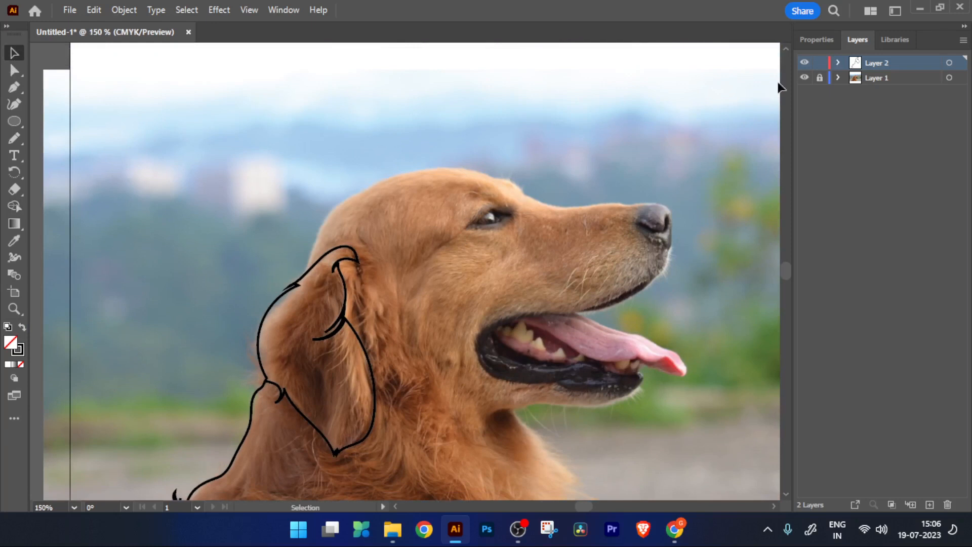
# Hide the photo layer to review the ear and back line art, and show the photo again.
pyautogui.click(804, 78)
pyautogui.scroll(-3, 353, 230)
pyautogui.scroll(2, 353, 248)
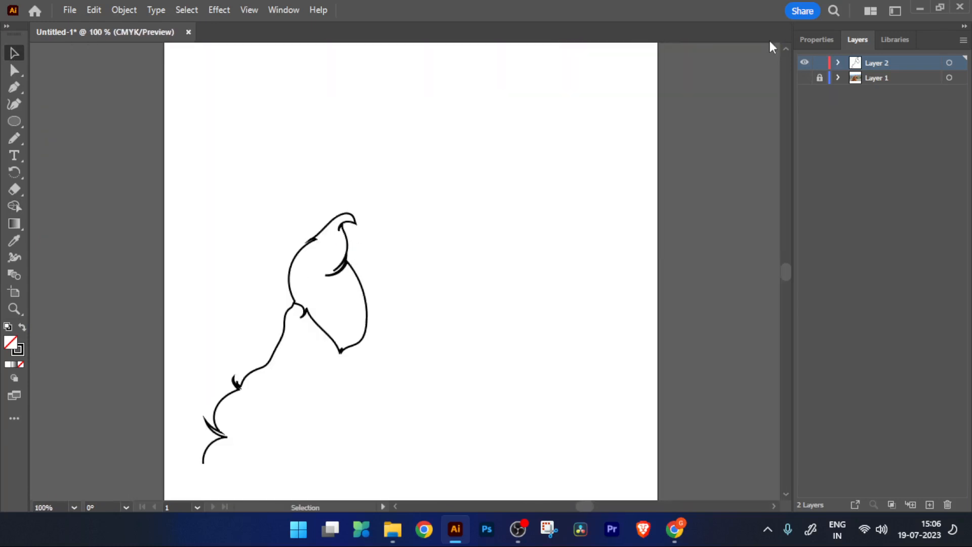
pyautogui.click(805, 79)
pyautogui.scroll(-1, 421, 235)
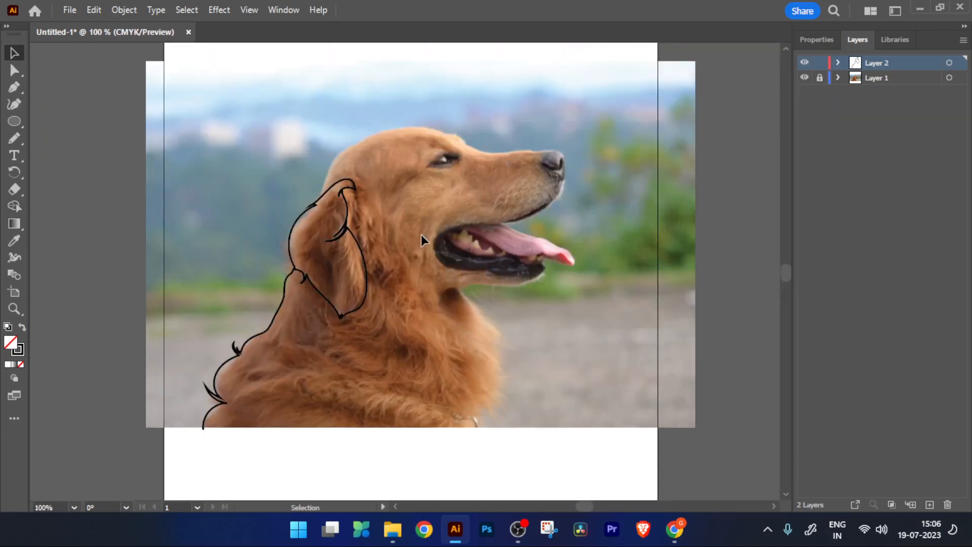
# Trace the top of the head from the ear over the brow, along the muzzle and around the nose and nostril with the Pencil tool.
pyautogui.press('n')
pyautogui.scroll(3, 345, 163)
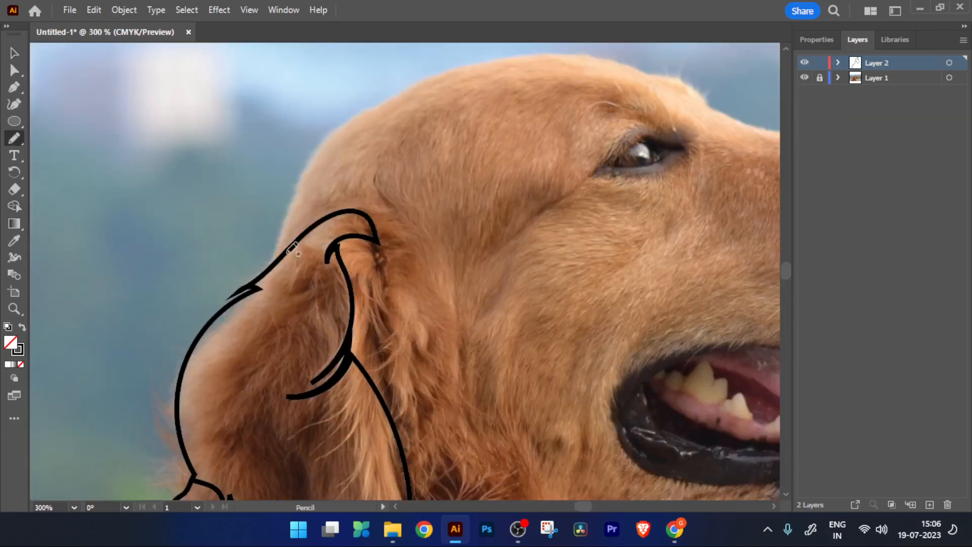
pyautogui.moveTo(366, 206); pyautogui.dragTo(290, 244)
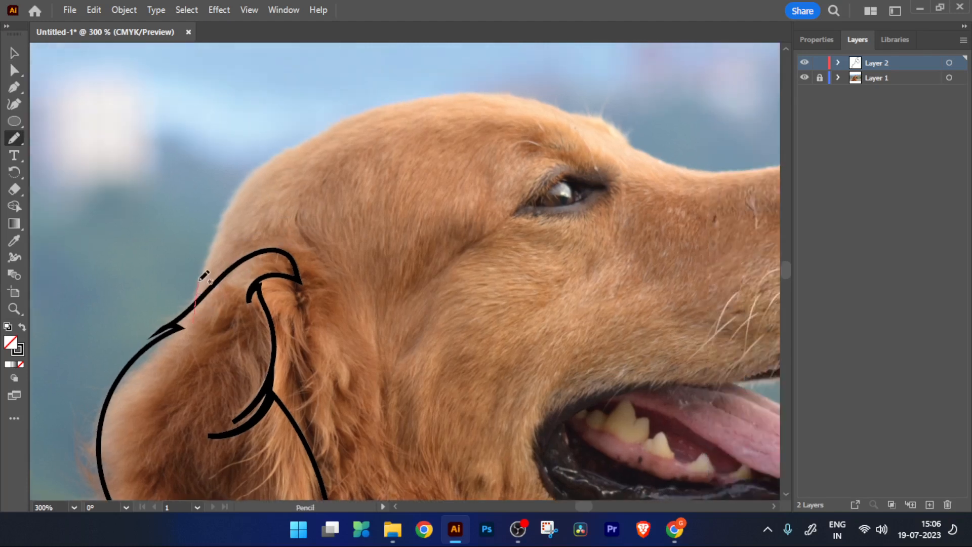
pyautogui.moveTo(243, 177)
pyautogui.mouseDown()
pyautogui.moveTo(306, 131)
pyautogui.moveTo(399, 93)
pyautogui.mouseUp()
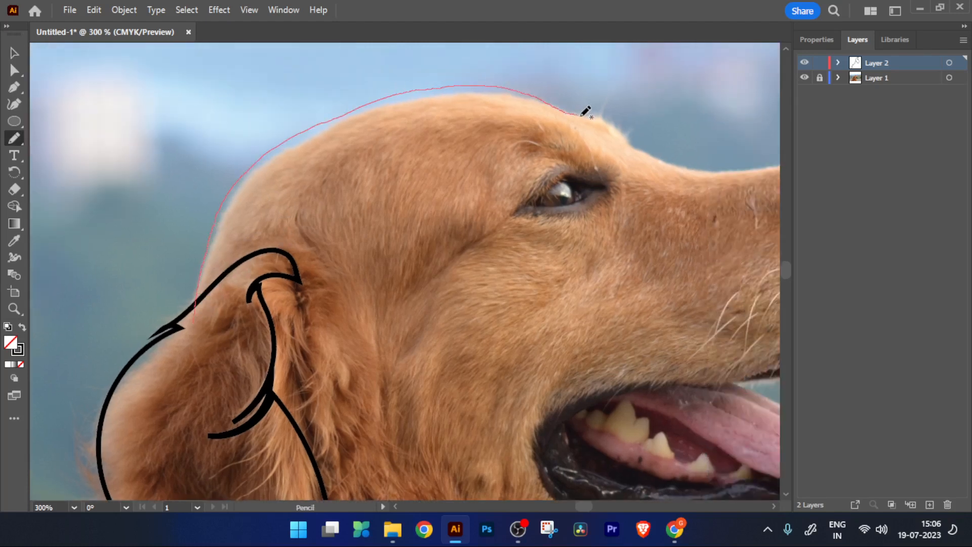
pyautogui.moveTo(634, 136); pyautogui.dragTo(636, 139)
pyautogui.moveTo(640, 174); pyautogui.dragTo(353, 191)
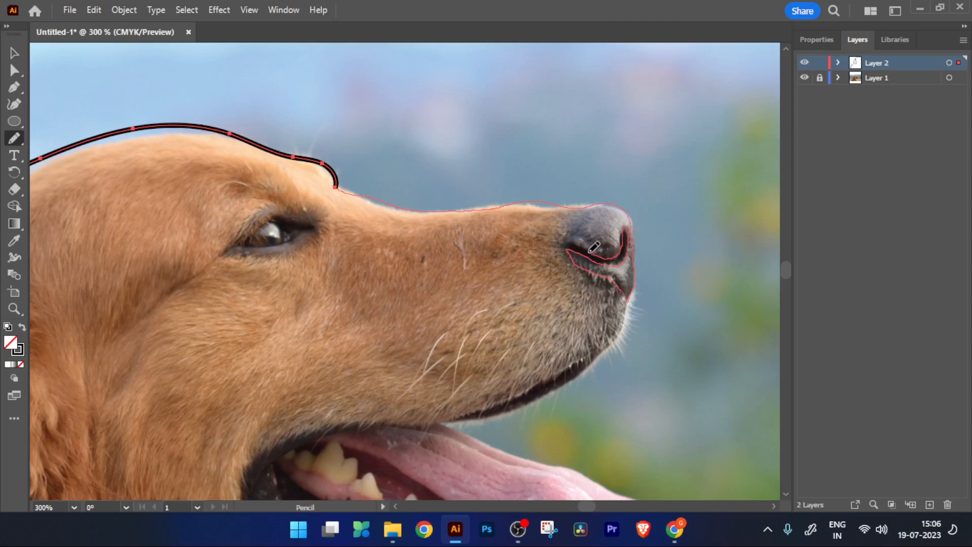
pyautogui.moveTo(582, 200); pyautogui.dragTo(589, 197)
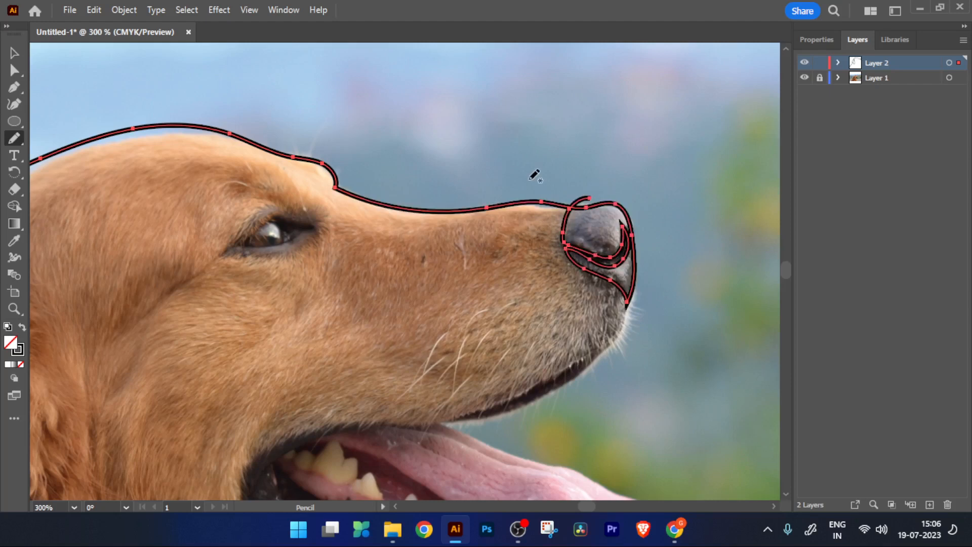
# Select the nose outline, remove the stub protruding above the muzzle with the Shape Builder tool, and deselect.
pyautogui.click(15, 52)
pyautogui.moveTo(520, 188); pyautogui.dragTo(590, 211)
pyautogui.scroll(4, 589, 211)
pyautogui.click(14, 207)
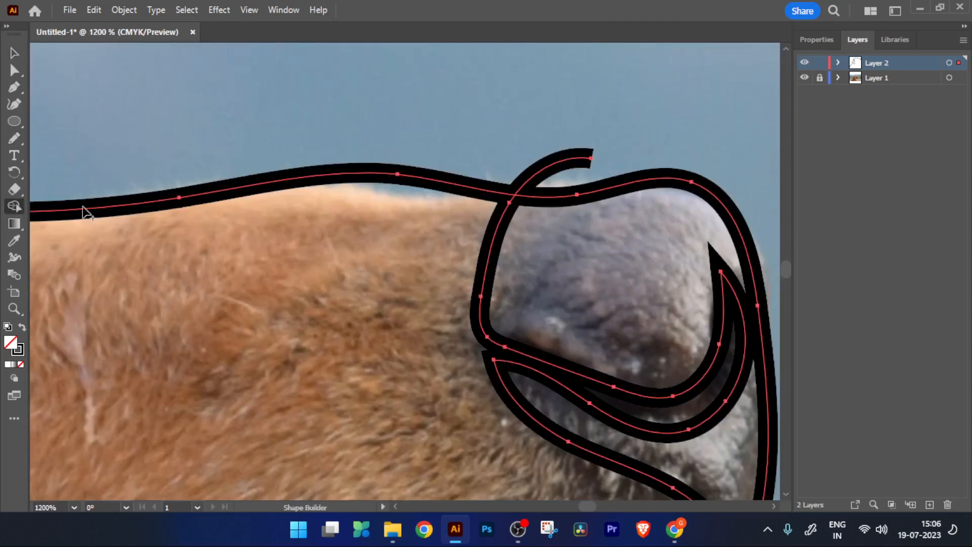
pyautogui.keyDown('alt'); pyautogui.click(530, 175); pyautogui.keyUp('alt')
pyautogui.click(14, 53)
pyautogui.click(187, 84)
# Review the head and nose line art with the photo layer hidden, and show the photo again.
pyautogui.scroll(-5, 230, 119)
pyautogui.moveTo(74, 66); pyautogui.dragTo(284, 196)
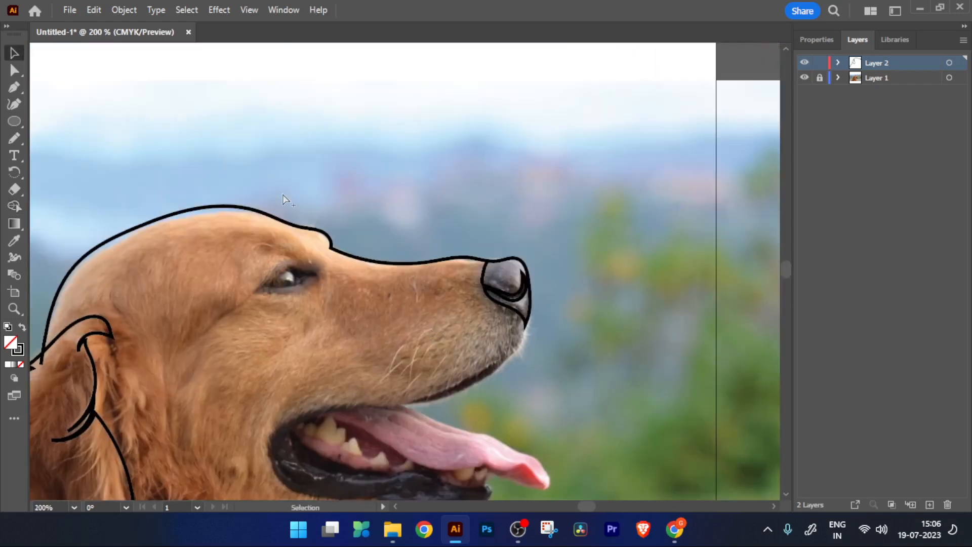
pyautogui.scroll(5, 284, 199)
pyautogui.hotkey('ctrl', '0')
pyautogui.click(805, 77)
pyautogui.click(805, 78)
# Trace the upper lip, the corner of the mouth, the dark lower lip, the inner mouth and the tongue with the Pencil tool.
pyautogui.scroll(5, 443, 272)
pyautogui.hscroll(-5, 444, 272)
pyautogui.scroll(-2, 486, 202)
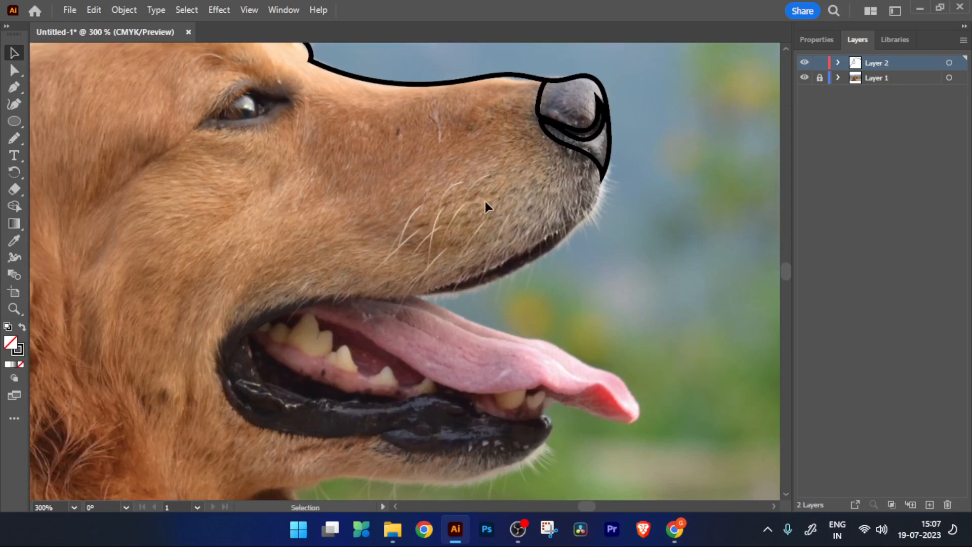
pyautogui.scroll(2, 570, 213)
pyautogui.scroll(-2, 496, 214)
pyautogui.moveTo(496, 214); pyautogui.dragTo(520, 179)
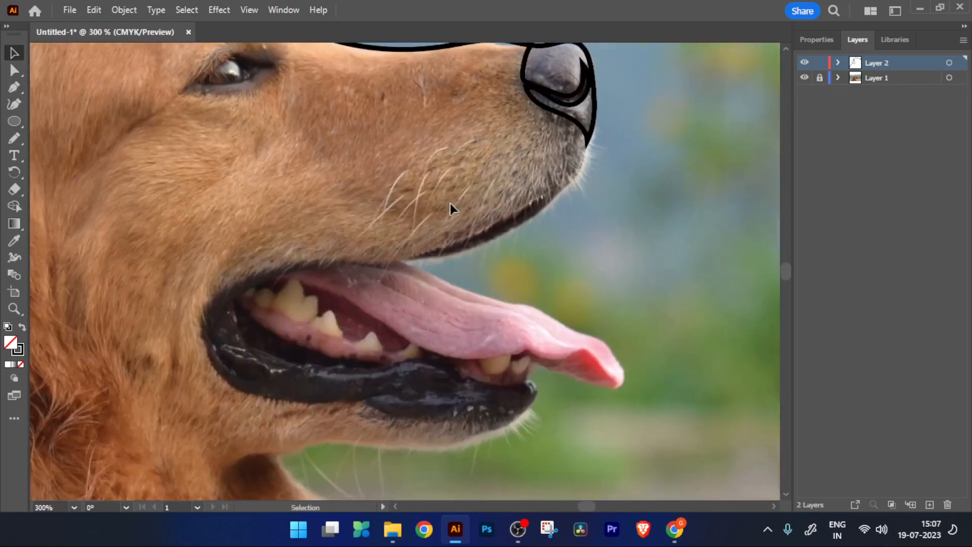
pyautogui.press('n')
pyautogui.moveTo(453, 197); pyautogui.dragTo(511, 154)
pyautogui.moveTo(630, 135)
pyautogui.mouseDown()
pyautogui.moveTo(493, 207)
pyautogui.moveTo(312, 225)
pyautogui.moveTo(265, 271)
pyautogui.moveTo(282, 326)
pyautogui.moveTo(320, 359)
pyautogui.moveTo(437, 349)
pyautogui.moveTo(436, 359)
pyautogui.moveTo(464, 374)
pyautogui.moveTo(560, 386)
pyautogui.moveTo(596, 343)
pyautogui.moveTo(542, 341)
pyautogui.moveTo(487, 316)
pyautogui.moveTo(427, 327)
pyautogui.moveTo(316, 312)
pyautogui.moveTo(289, 287)
pyautogui.moveTo(305, 250)
pyautogui.moveTo(355, 238)
pyautogui.moveTo(474, 299)
pyautogui.moveTo(523, 314)
pyautogui.moveTo(599, 314)
pyautogui.mouseUp()
pyautogui.moveTo(672, 338); pyautogui.dragTo(594, 305)
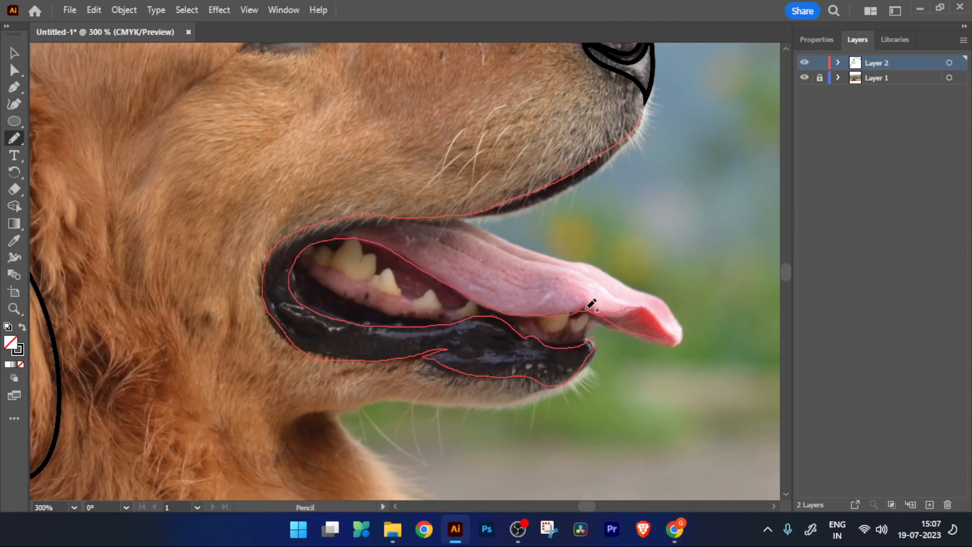
pyautogui.moveTo(538, 252)
pyautogui.mouseDown()
pyautogui.moveTo(420, 220)
pyautogui.moveTo(469, 227)
pyautogui.moveTo(629, 283)
pyautogui.moveTo(665, 306)
pyautogui.moveTo(683, 339)
pyautogui.mouseUp()
# Deselect the mouth path, review the whole drawing with the photo layer hidden, and show the photo again.
pyautogui.hotkey('ctrl', '-')
pyautogui.hotkey('ctrl', '-')
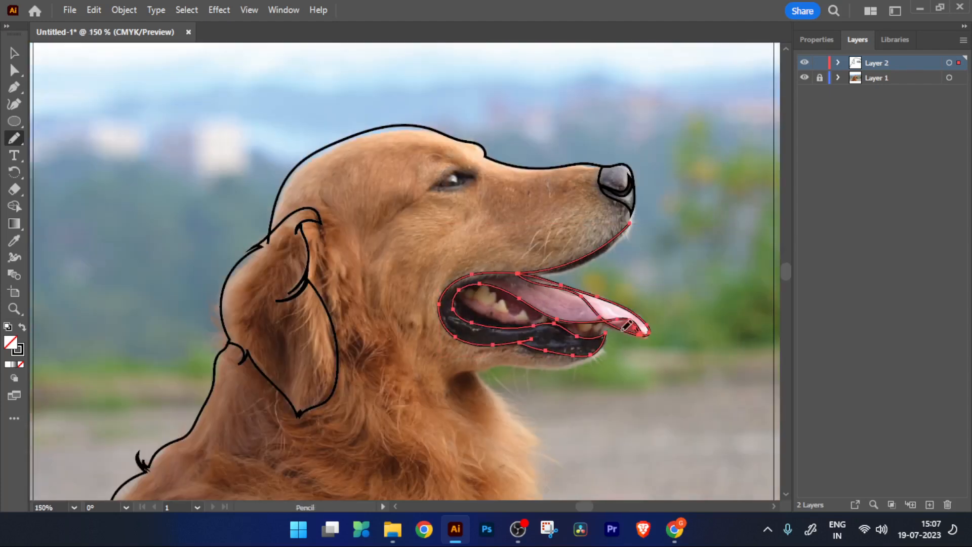
pyautogui.click(805, 78)
pyautogui.click(14, 53)
pyautogui.click(258, 160)
pyautogui.scroll(-2, 257, 160)
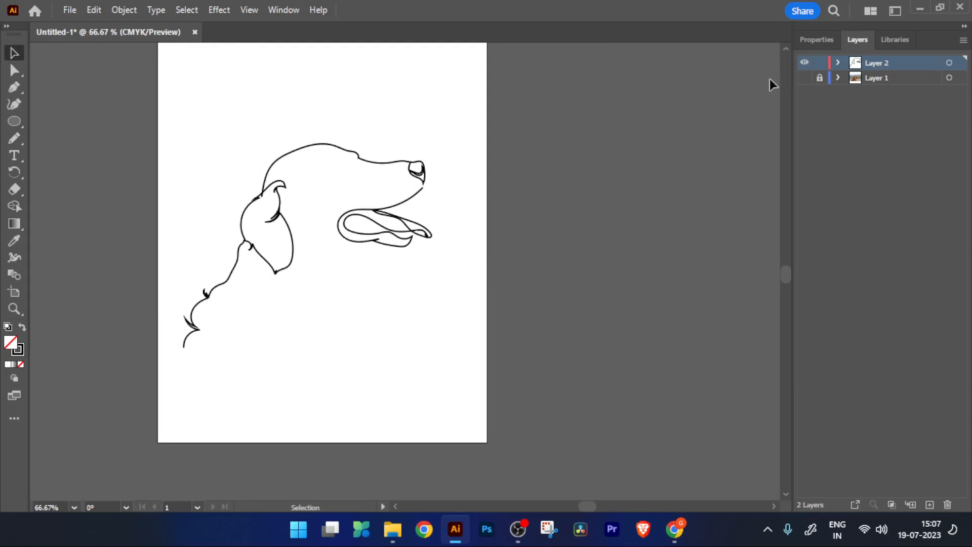
pyautogui.click(805, 78)
# Try to trace the chin, throat and front of the chest below the mouth with the Pencil tool, and undo it.
pyautogui.scroll(3, 351, 241)
pyautogui.moveTo(526, 278); pyautogui.dragTo(533, 208)
pyautogui.scroll(1, 533, 208)
pyautogui.press('n')
pyautogui.moveTo(483, 236); pyautogui.dragTo(512, 174)
pyautogui.moveTo(536, 100)
pyautogui.mouseDown()
pyautogui.moveTo(510, 139)
pyautogui.moveTo(443, 144)
pyautogui.mouseUp()
pyautogui.moveTo(324, 148)
pyautogui.mouseDown()
pyautogui.moveTo(261, 176)
pyautogui.moveTo(316, 254)
pyautogui.moveTo(284, 229)
pyautogui.moveTo(338, 261)
pyautogui.mouseUp()
pyautogui.moveTo(429, 318)
pyautogui.mouseDown()
pyautogui.moveTo(381, 267)
pyautogui.moveTo(302, 143)
pyautogui.mouseUp()
pyautogui.scroll(-2, 290, 154)
pyautogui.moveTo(304, 304); pyautogui.dragTo(347, 247)
pyautogui.scroll(2, 391, 208)
pyautogui.scroll(2, 443, 184)
pyautogui.hotkey('ctrl', 'z')
pyautogui.scroll(2, 443, 184)
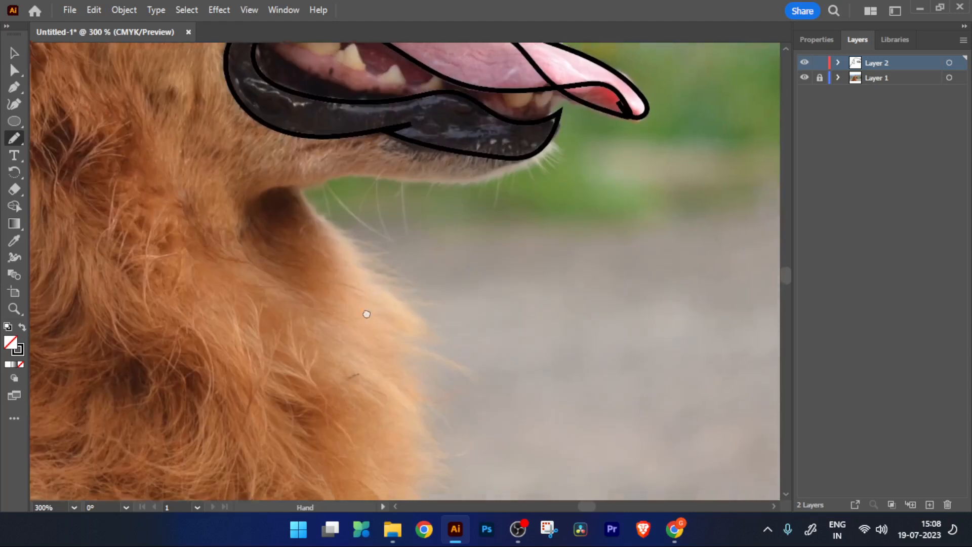
# Trace the chin, the throat fold and the jagged front edge of the chest down past the photo with the Pencil tool.
pyautogui.moveTo(521, 145)
pyautogui.mouseDown()
pyautogui.moveTo(477, 182)
pyautogui.moveTo(402, 175)
pyautogui.moveTo(284, 191)
pyautogui.moveTo(258, 262)
pyautogui.moveTo(301, 281)
pyautogui.moveTo(276, 213)
pyautogui.moveTo(296, 195)
pyautogui.moveTo(379, 263)
pyautogui.moveTo(426, 375)
pyautogui.moveTo(425, 365)
pyautogui.moveTo(400, 339)
pyautogui.moveTo(433, 471)
pyautogui.mouseUp()
pyautogui.moveTo(412, 457); pyautogui.dragTo(347, 137)
pyautogui.moveTo(369, 151)
pyautogui.mouseDown()
pyautogui.moveTo(357, 187)
pyautogui.moveTo(342, 172)
pyautogui.moveTo(288, 264)
pyautogui.moveTo(284, 319)
pyautogui.mouseUp()
pyautogui.hotkey('ctrl', '1')
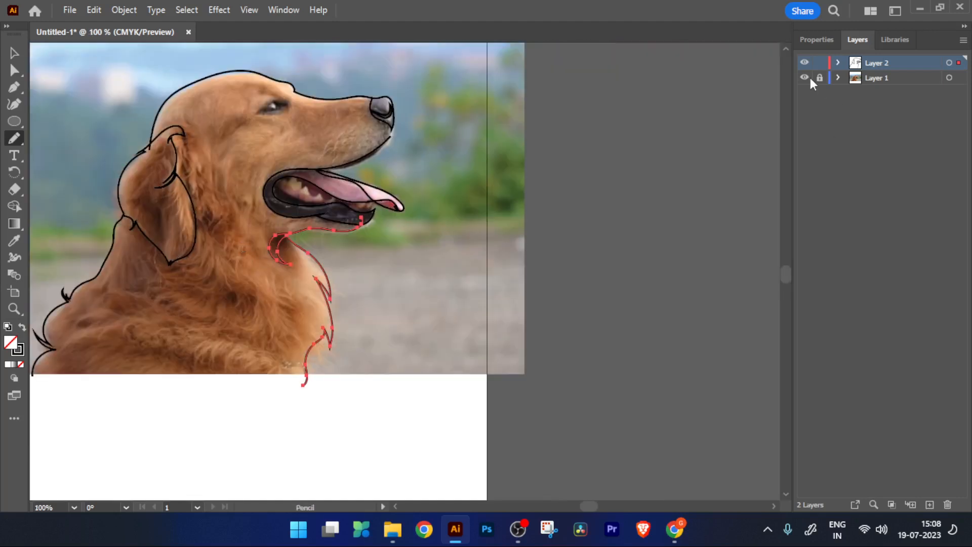
# Hide the photo layer, select all the line art and trim the chin line's overshoot inside the lower lip with the Shape Builder tool.
pyautogui.click(806, 77)
pyautogui.click(15, 53)
pyautogui.click(315, 307)
pyautogui.scroll(-1, 316, 306)
pyautogui.scroll(2, 342, 248)
pyautogui.scroll(5, 335, 265)
pyautogui.hotkey('ctrl', 'a')
pyautogui.hotkey('shift', 'm')
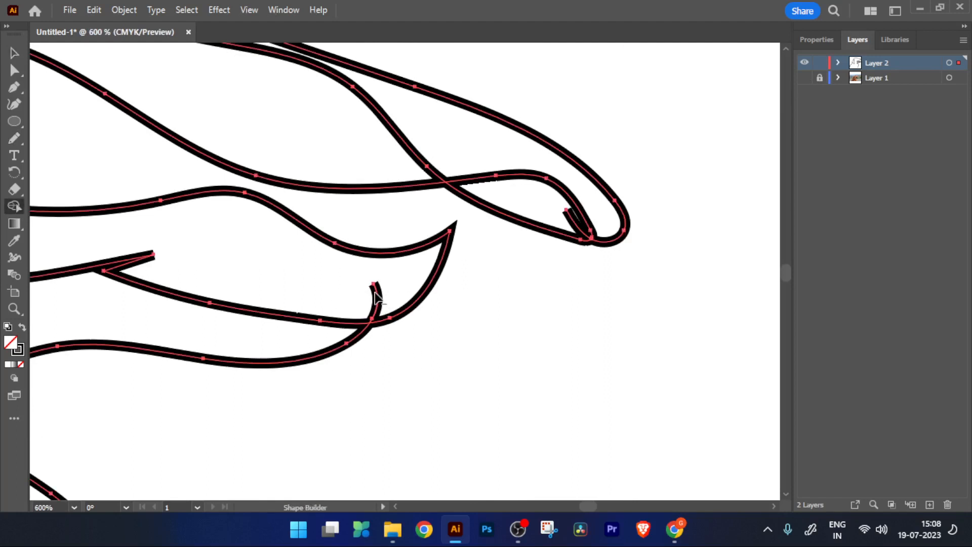
# Shift the anchor point near the end of the lower-lip line with Direct Selection to form a sharp tip, and deselect.
pyautogui.click(14, 70)
pyautogui.scroll(5, 182, 245)
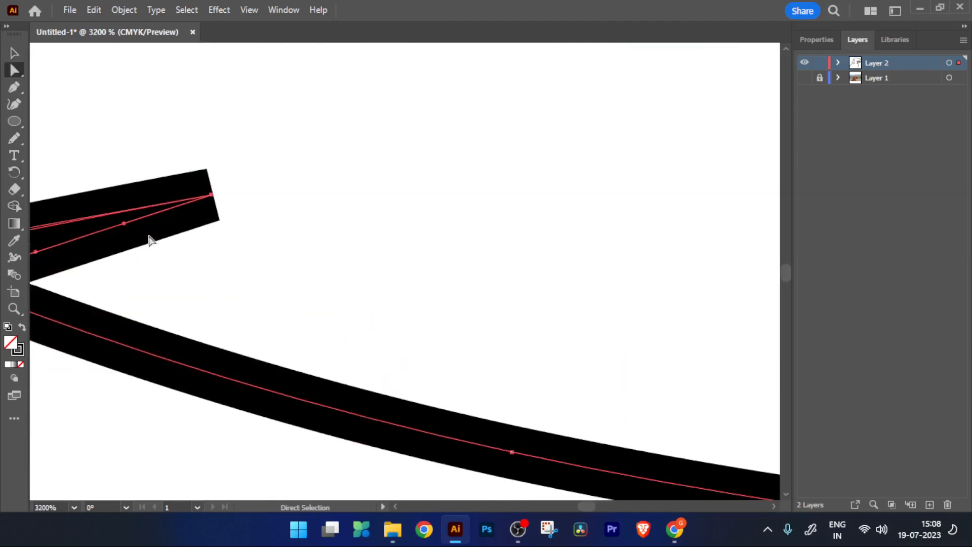
pyautogui.moveTo(123, 226); pyautogui.dragTo(128, 230)
pyautogui.hotkey('ctrl', 'z')
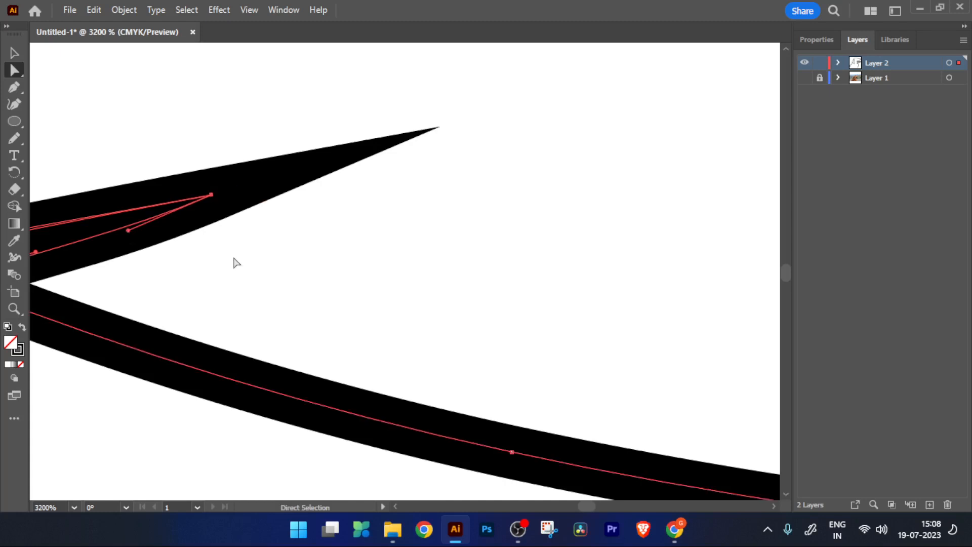
pyautogui.click(234, 257)
# Select all the line art and remove the stray line end inside the tongue tip with the Shape Builder tool.
pyautogui.scroll(-4, 233, 257)
pyautogui.scroll(-4, 233, 258)
pyautogui.scroll(6, 443, 282)
pyautogui.hotkey('ctrl', 'a')
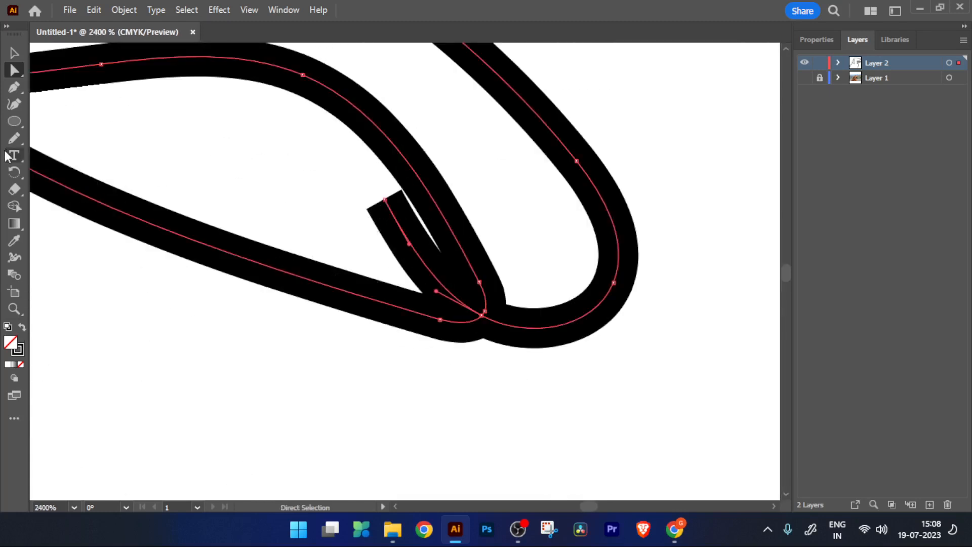
pyautogui.click(13, 206)
pyautogui.keyDown('alt'); pyautogui.click(397, 223); pyautogui.keyUp('alt')
pyautogui.scroll(-6, 397, 223)
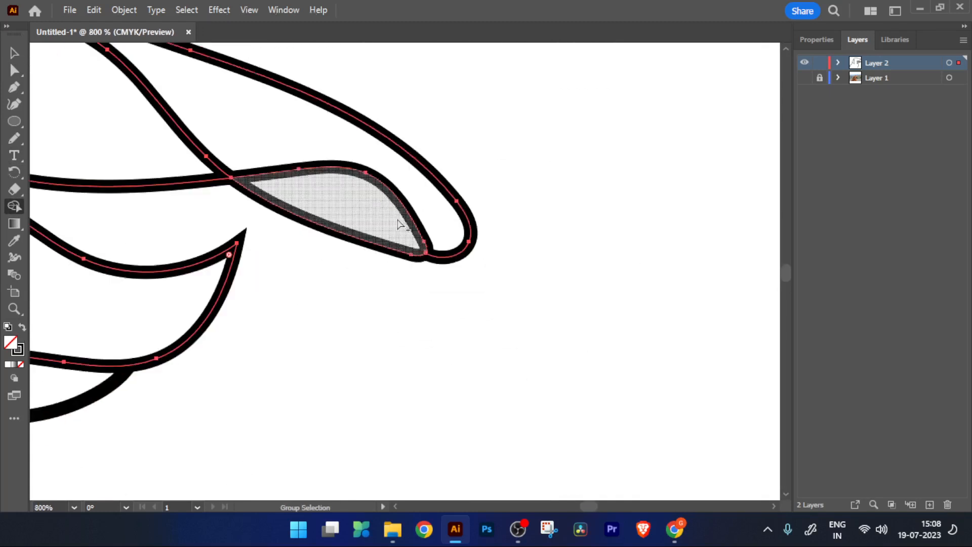
# Examine the area below the nose, deselect the line art, review the whole drawing and show the photo layer again.
pyautogui.press('space')
pyautogui.moveTo(522, 216); pyautogui.dragTo(508, 474)
pyautogui.scroll(3, 376, 258)
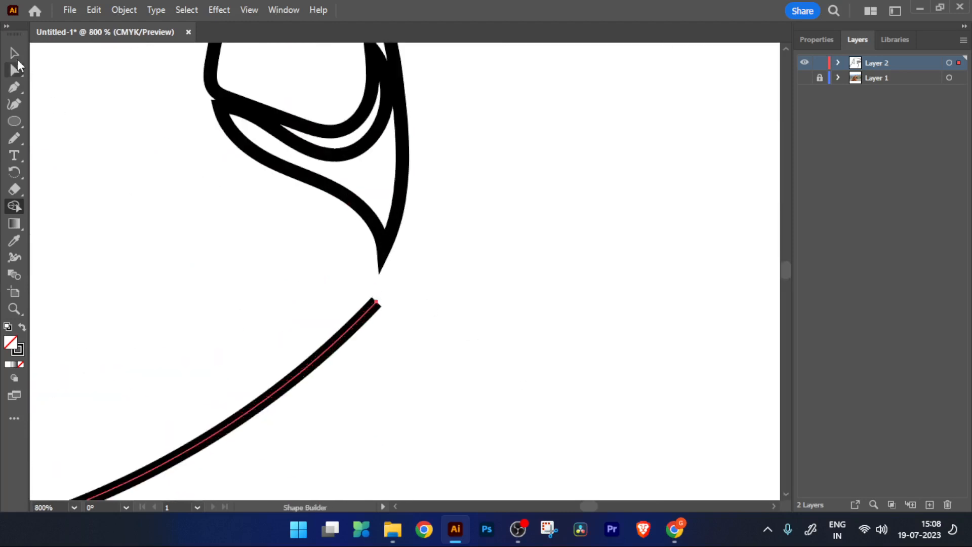
pyautogui.click(14, 53)
pyautogui.click(198, 259)
pyautogui.scroll(-8, 197, 259)
pyautogui.moveTo(109, 338); pyautogui.dragTo(196, 330)
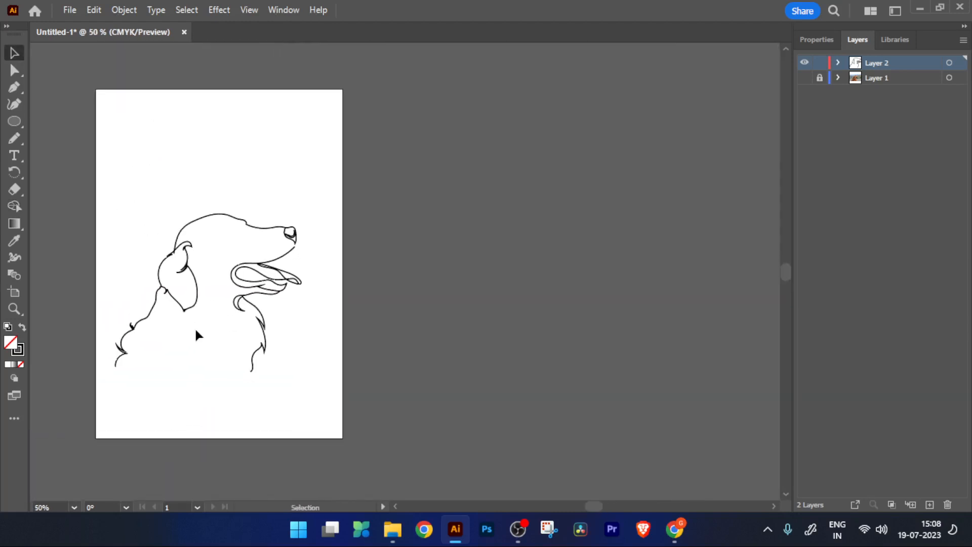
pyautogui.click(805, 77)
# Trace the almond-shaped outline of the eye with the Pencil tool.
pyautogui.scroll(8, 199, 263)
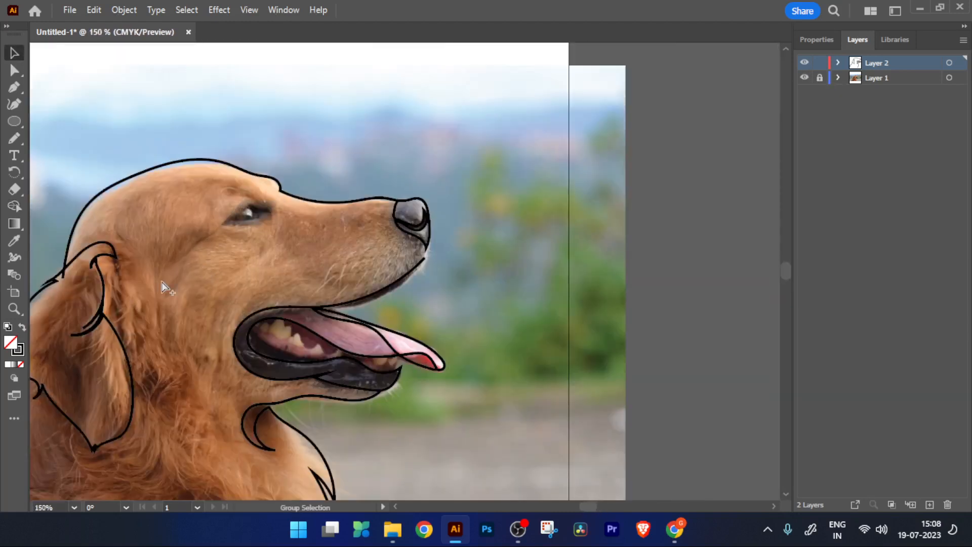
pyautogui.press('space')
pyautogui.moveTo(275, 333)
pyautogui.mouseDown()
pyautogui.moveTo(308, 347)
pyautogui.moveTo(277, 335)
pyautogui.mouseUp()
pyautogui.scroll(4, 414, 239)
pyautogui.press('n')
pyautogui.press('space')
pyautogui.moveTo(198, 330)
pyautogui.mouseDown()
pyautogui.moveTo(337, 177)
pyautogui.moveTo(500, 197)
pyautogui.moveTo(605, 242)
pyautogui.moveTo(481, 310)
pyautogui.moveTo(329, 338)
pyautogui.moveTo(198, 329)
pyautogui.mouseUp()
pyautogui.scroll(-3, 203, 322)
pyautogui.hscroll(-1, 284, 319)
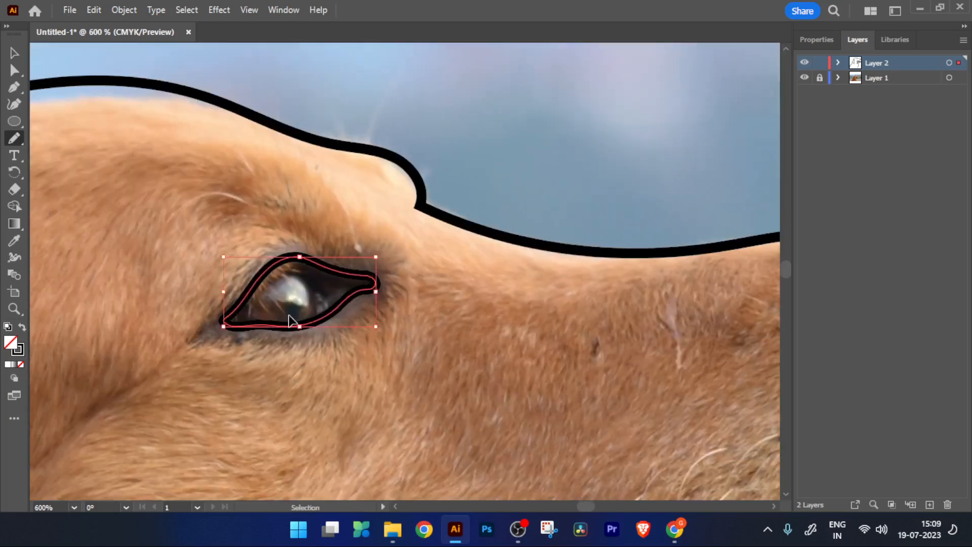
# Draw a circle about 6.2 mm wide over the iris, with no fill and a 2 pt black stroke.
pyautogui.scroll(2, 285, 315)
pyautogui.click(14, 121)
pyautogui.moveTo(180, 204); pyautogui.dragTo(354, 379)
pyautogui.click(22, 327)
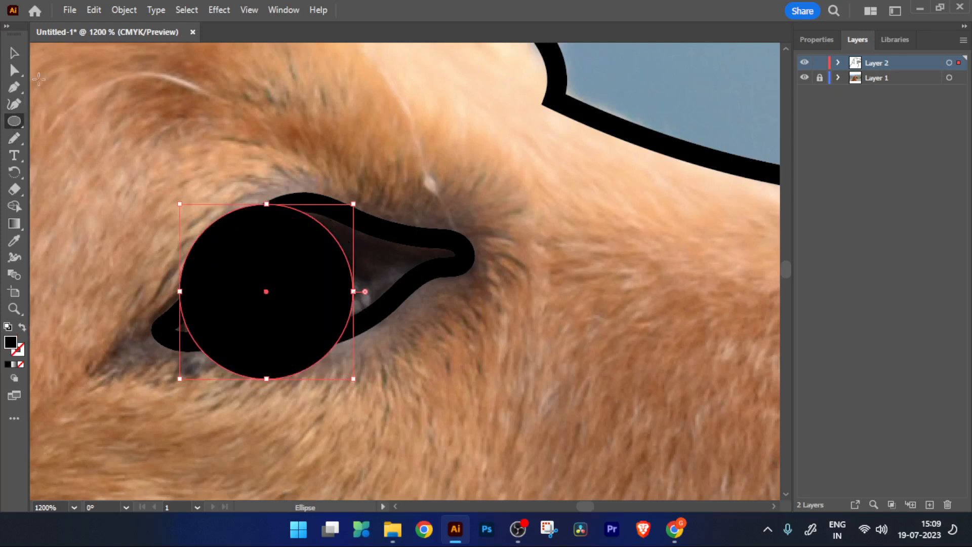
pyautogui.press('v')
pyautogui.click(314, 298)
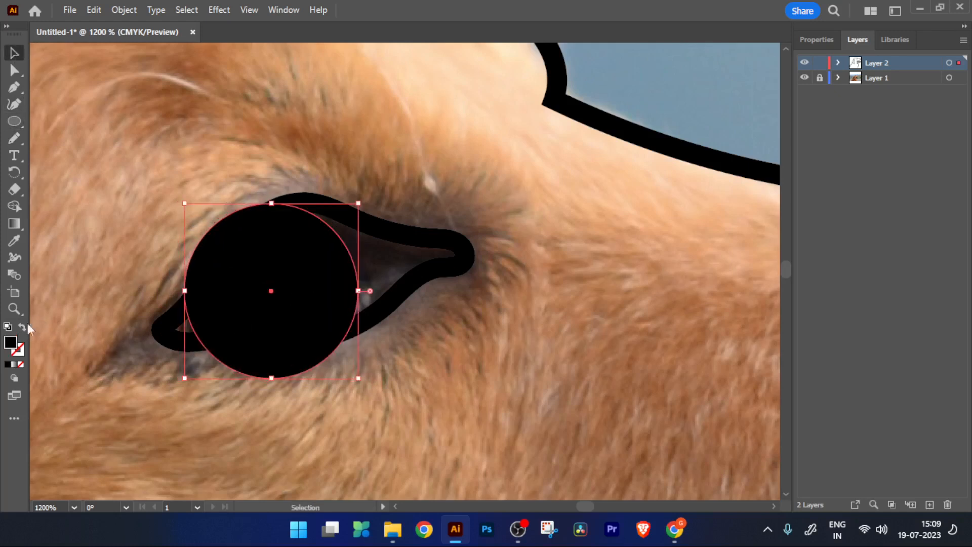
pyautogui.click(21, 327)
pyautogui.click(817, 39)
pyautogui.click(864, 213)
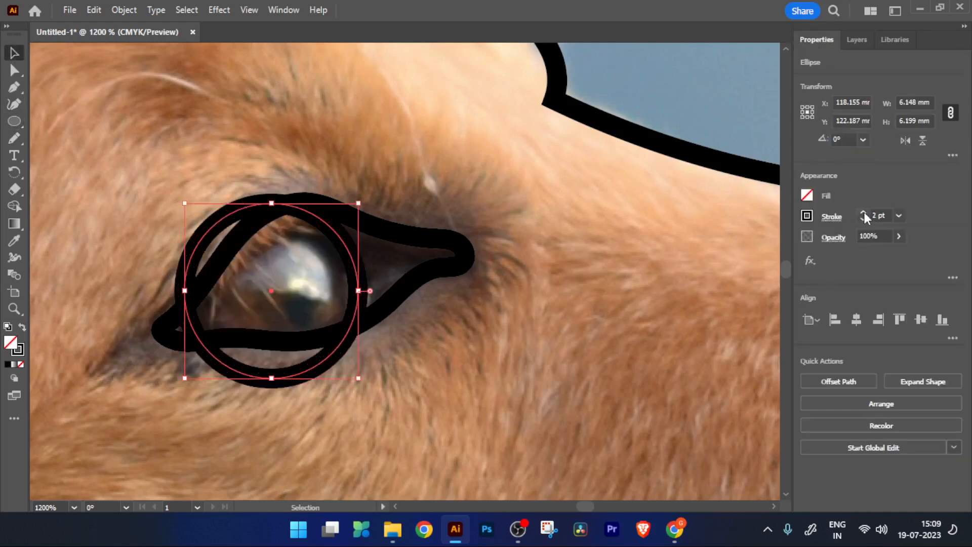
# Select the circle and the eye outline, trim the circle parts outside the eye with the Shape Builder tool, and deselect.
pyautogui.click(162, 145)
pyautogui.moveTo(162, 145); pyautogui.dragTo(285, 329)
pyautogui.click(15, 205)
pyautogui.click(232, 217)
pyautogui.keyDown('alt'); pyautogui.click(309, 372); pyautogui.keyUp('alt')
pyautogui.click(14, 53)
pyautogui.click(162, 162)
pyautogui.scroll(-3, 237, 223)
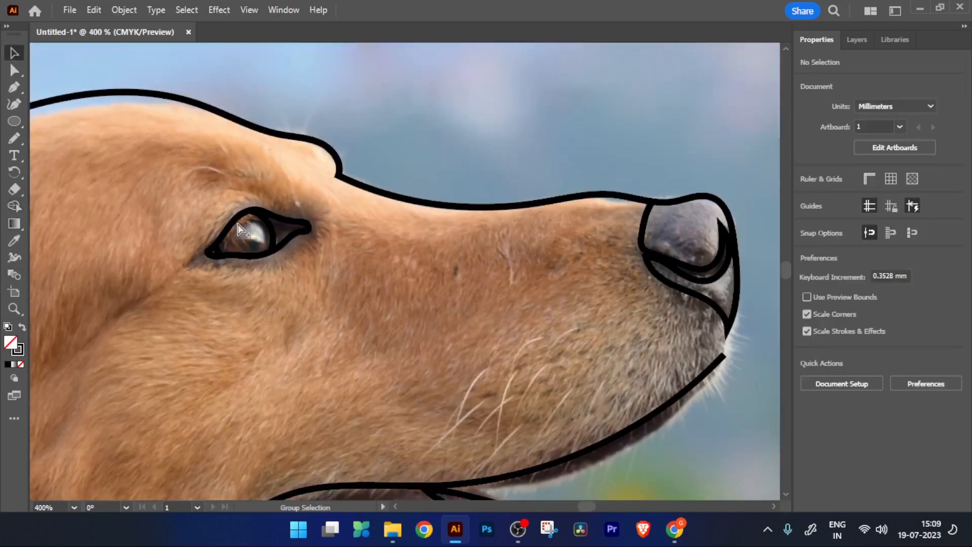
# Draw an ellipse about 1.7 by 2 mm inside the iris as the pupil, filled black without a stroke, and deselect.
pyautogui.scroll(6, 238, 226)
pyautogui.click(14, 122)
pyautogui.moveTo(245, 211); pyautogui.dragTo(361, 346)
pyautogui.moveTo(303, 211); pyautogui.dragTo(301, 196)
pyautogui.moveTo(246, 269); pyautogui.dragTo(233, 270)
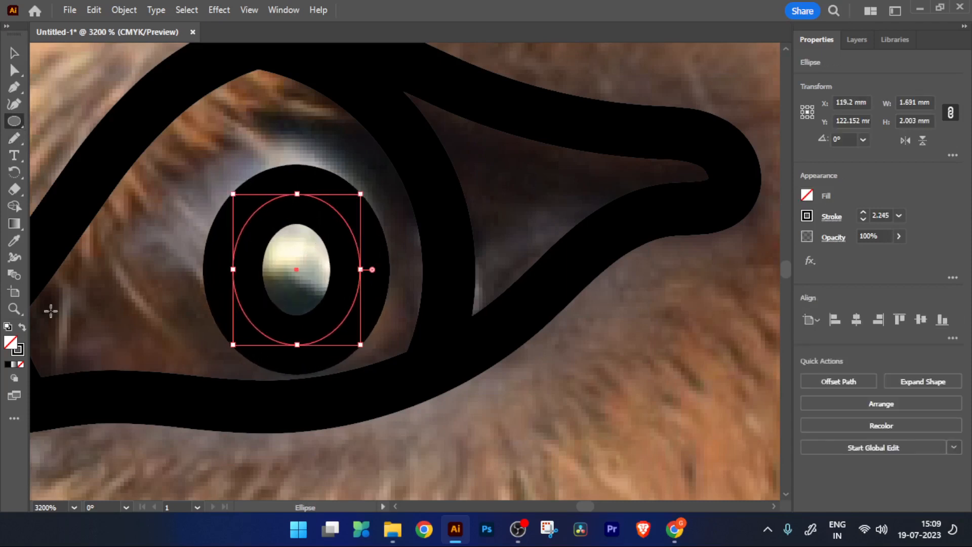
pyautogui.click(22, 327)
pyautogui.scroll(-4, 153, 305)
pyautogui.click(15, 53)
pyautogui.click(130, 86)
pyautogui.scroll(-4, 210, 166)
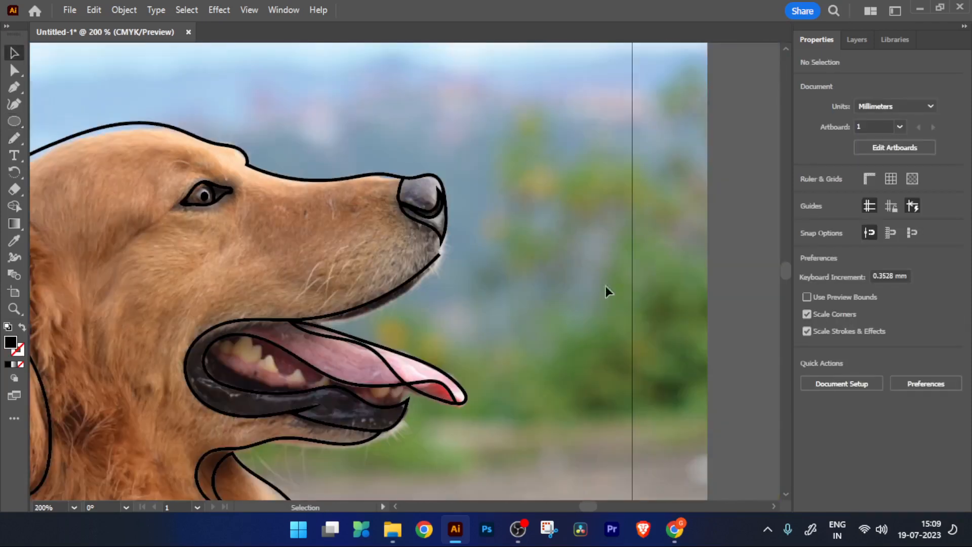
# Review the drawing including the eye with the photo layer hidden, and show the photo again.
pyautogui.click(860, 45)
pyautogui.click(805, 77)
pyautogui.scroll(-3, 265, 272)
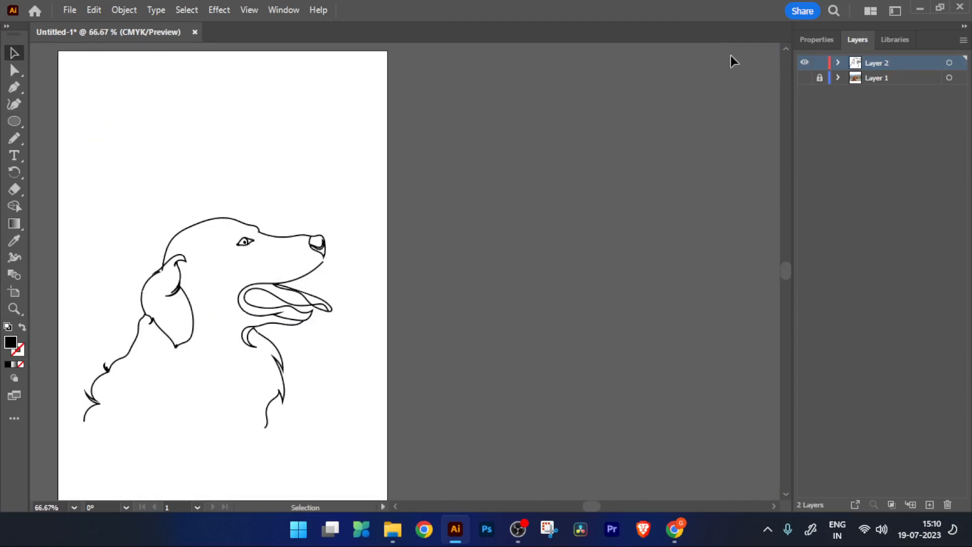
pyautogui.click(804, 78)
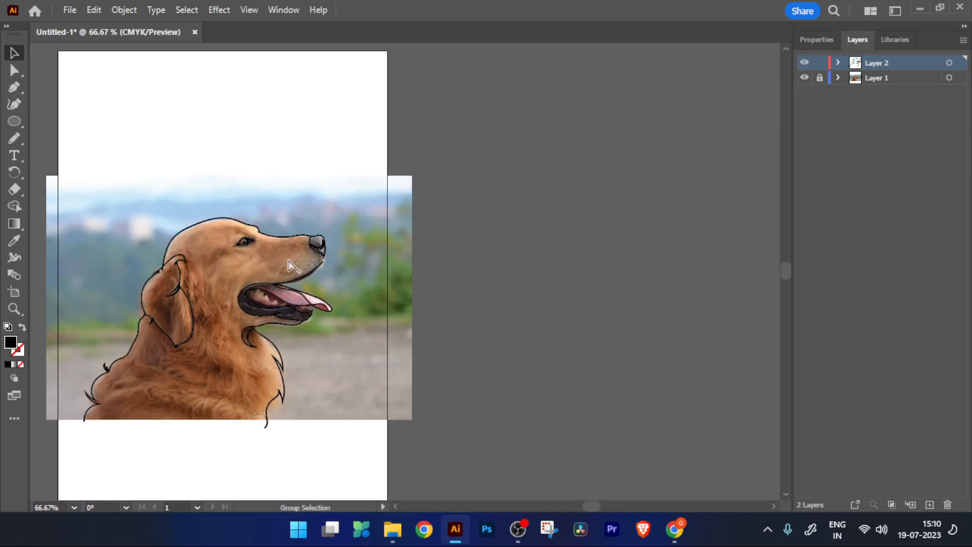
# Extend the upper-lip line around the front of the muzzle to meet the nose outline with a curved Pen tool segment, and deselect.
pyautogui.scroll(2, 291, 265)
pyautogui.scroll(6, 357, 268)
pyautogui.click(425, 266)
pyautogui.press('a')
pyautogui.moveTo(428, 264); pyautogui.dragTo(432, 267)
pyautogui.click(14, 88)
pyautogui.click(430, 261)
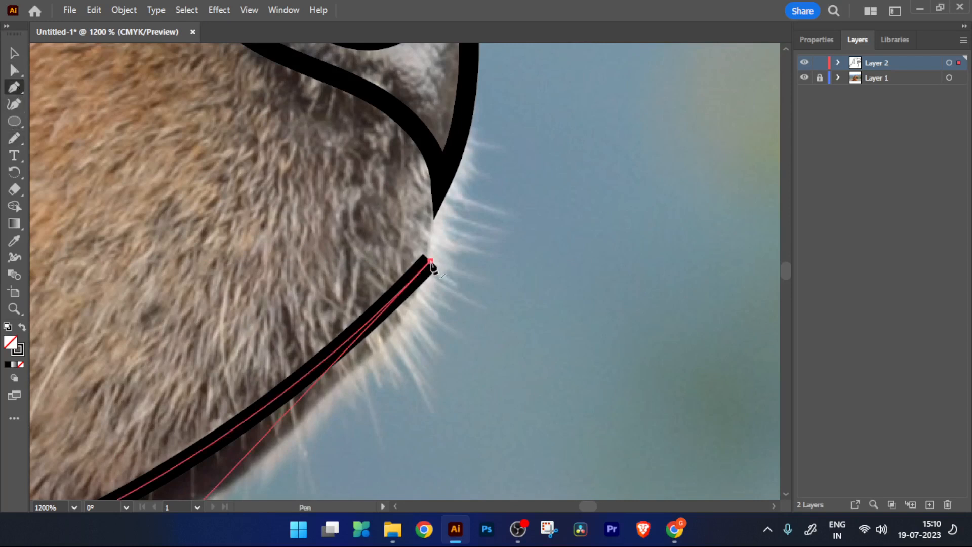
pyautogui.moveTo(433, 100)
pyautogui.mouseDown()
pyautogui.moveTo(382, 50)
pyautogui.moveTo(413, 197)
pyautogui.mouseUp()
pyautogui.scroll(-5, 413, 196)
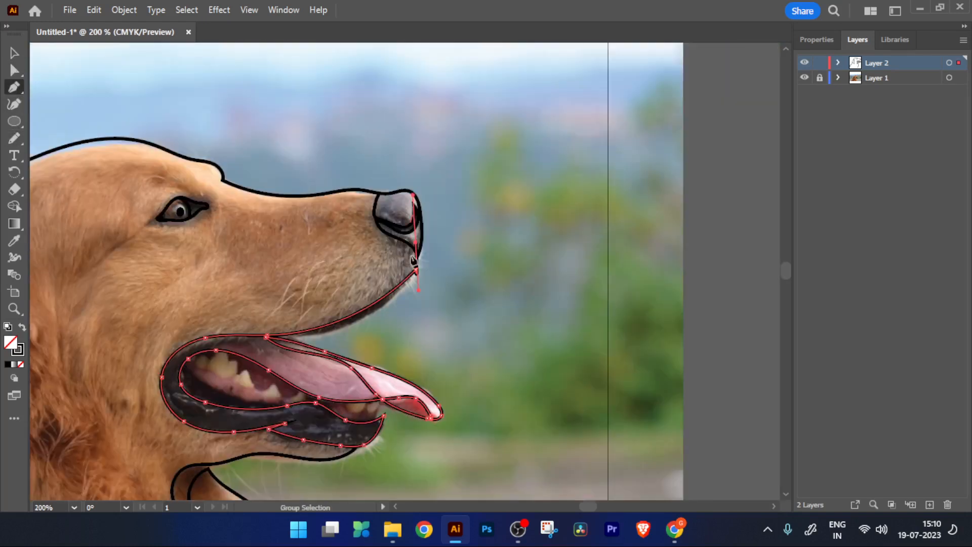
pyautogui.scroll(4, 413, 271)
pyautogui.hotkey('ctrl', 'z')
pyautogui.moveTo(427, 134); pyautogui.dragTo(386, 92)
pyautogui.press('v')
pyautogui.click(464, 262)
# Select all the line art, trim the muzzle line's overshoot inside the nose with the Shape Builder tool, and deselect.
pyautogui.hotkey('ctrl', 'a')
pyautogui.scroll(1, 414, 181)
pyautogui.hotkey('shift', 'm')
pyautogui.keyDown('alt'); pyautogui.click(438, 124); pyautogui.keyUp('alt')
pyautogui.click(11, 51)
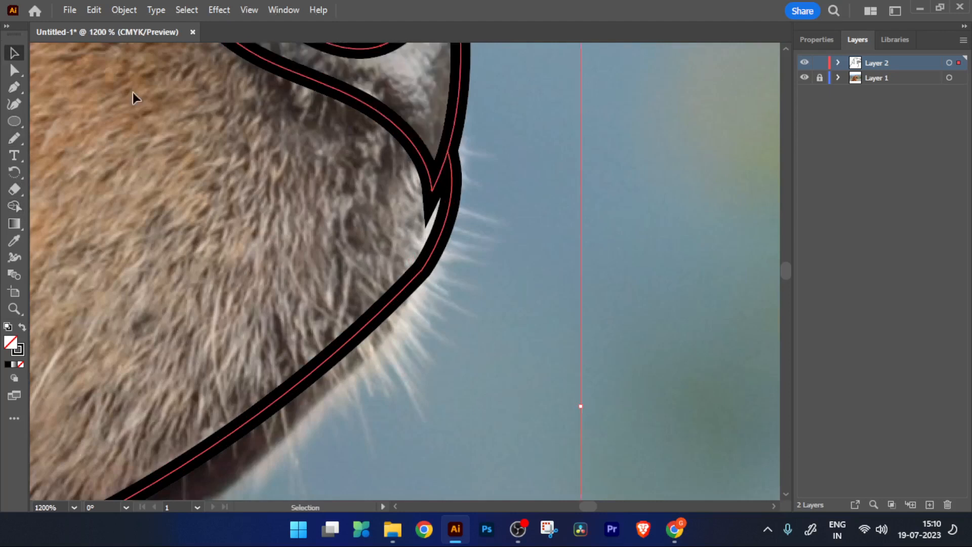
pyautogui.click(134, 94)
# Hide and show the photo layer to compare the line art, and examine the traced chest, ear, eye and mouth.
pyautogui.scroll(-6, 239, 250)
pyautogui.moveTo(147, 225); pyautogui.dragTo(342, 206)
pyautogui.click(804, 78)
pyautogui.click(804, 78)
pyautogui.moveTo(180, 407); pyautogui.dragTo(283, 177)
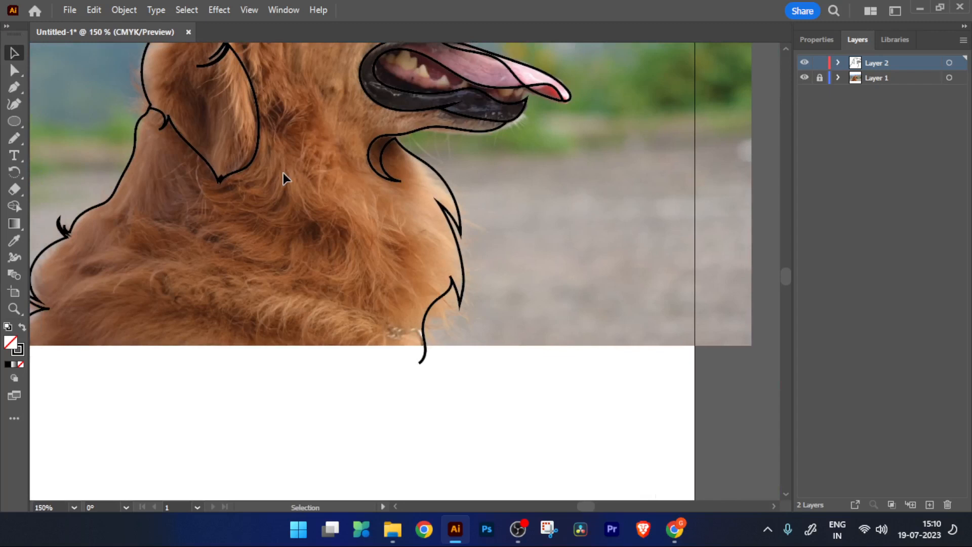
pyautogui.scroll(-1, 284, 177)
pyautogui.scroll(3, 283, 177)
pyautogui.scroll(4, 284, 177)
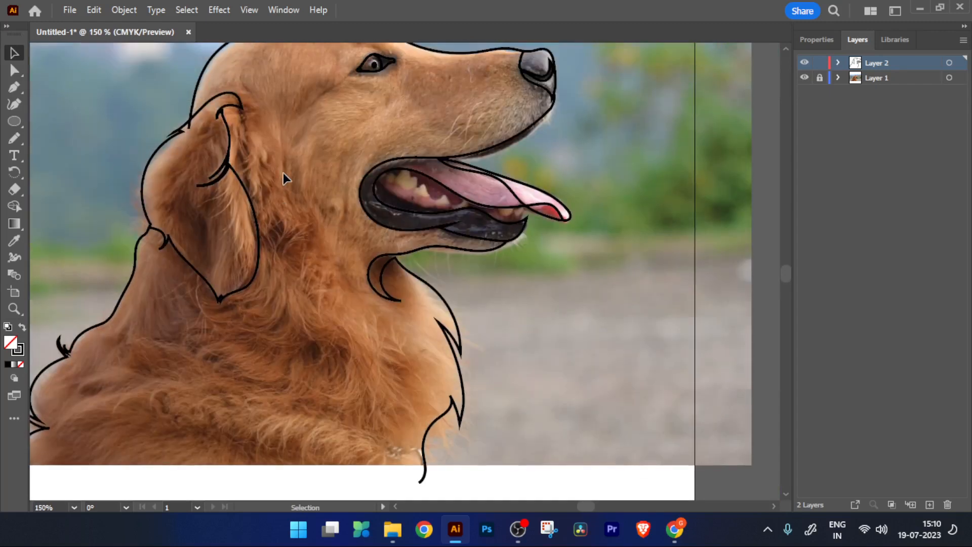
pyautogui.scroll(2, 373, 122)
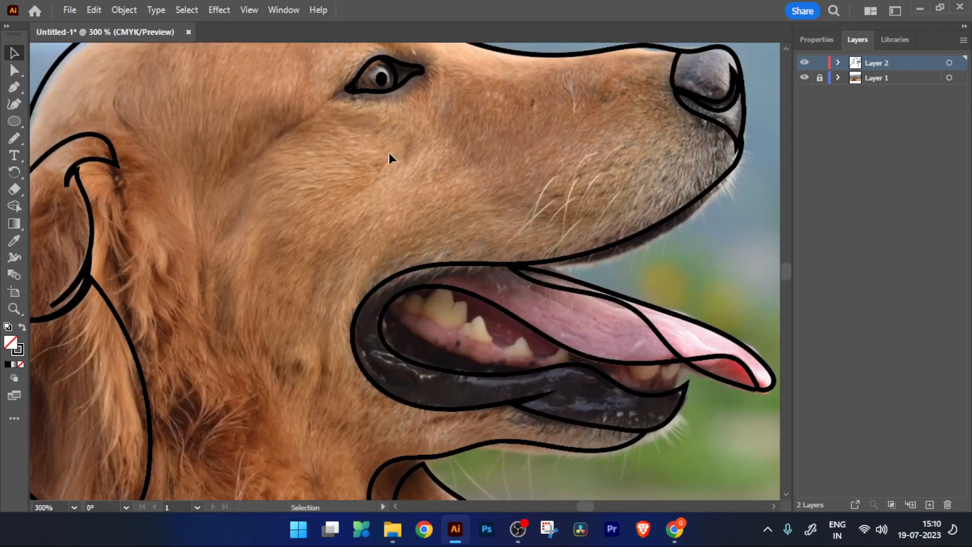
pyautogui.scroll(-3, 389, 153)
pyautogui.scroll(3, 389, 153)
pyautogui.scroll(-2, 389, 153)
pyautogui.scroll(1, 389, 153)
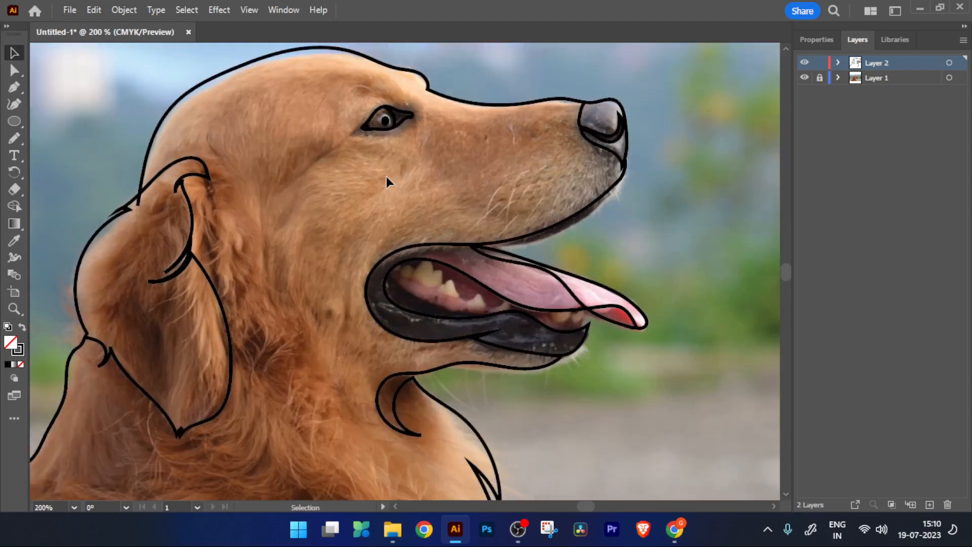
pyautogui.scroll(-2, 387, 176)
# Trace a short curved cheek crease behind the corner of the mouth with the Pencil tool.
pyautogui.press('n')
pyautogui.scroll(-1, 434, 160)
pyautogui.moveTo(362, 228)
pyautogui.mouseDown()
pyautogui.moveTo(365, 245)
pyautogui.moveTo(388, 245)
pyautogui.mouseUp()
pyautogui.hotkey('ctrl', 'z')
pyautogui.moveTo(386, 146); pyautogui.dragTo(359, 229)
pyautogui.moveTo(350, 266)
pyautogui.mouseDown()
pyautogui.moveTo(351, 206)
pyautogui.moveTo(374, 272)
pyautogui.mouseUp()
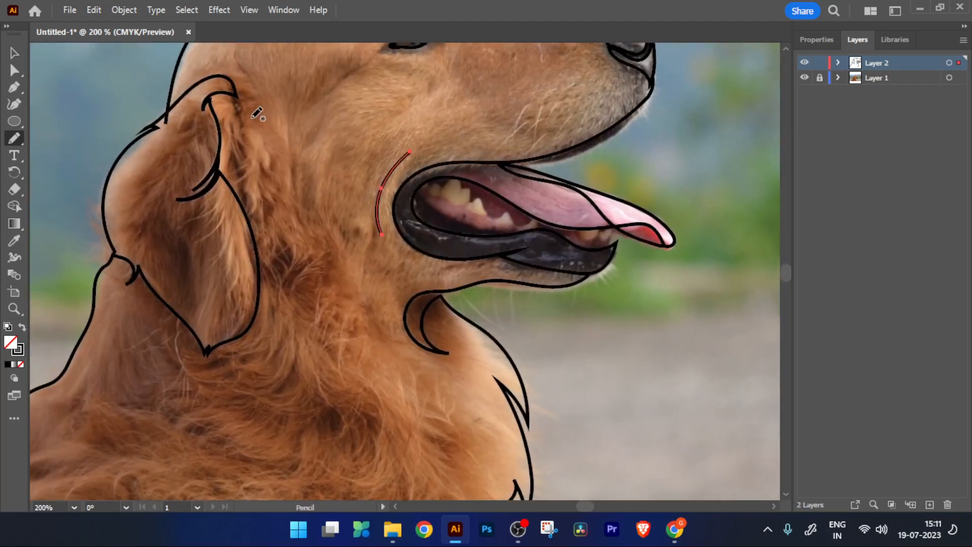
# Trace the wavy, pointed fur tuft on the cheek beside the ear with the Pencil tool.
pyautogui.scroll(4, 251, 143)
pyautogui.moveTo(418, 199); pyautogui.dragTo(485, 233)
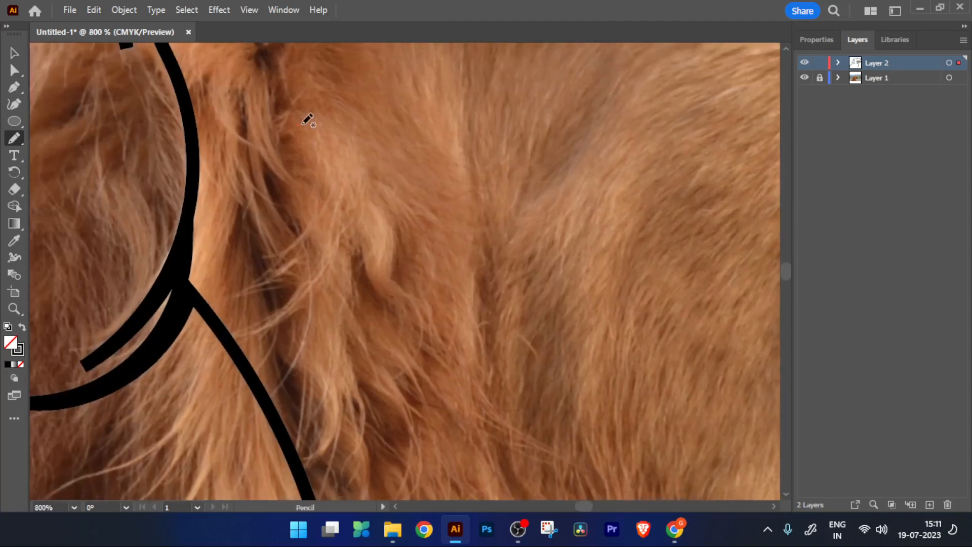
pyautogui.moveTo(374, 397); pyautogui.dragTo(333, 341)
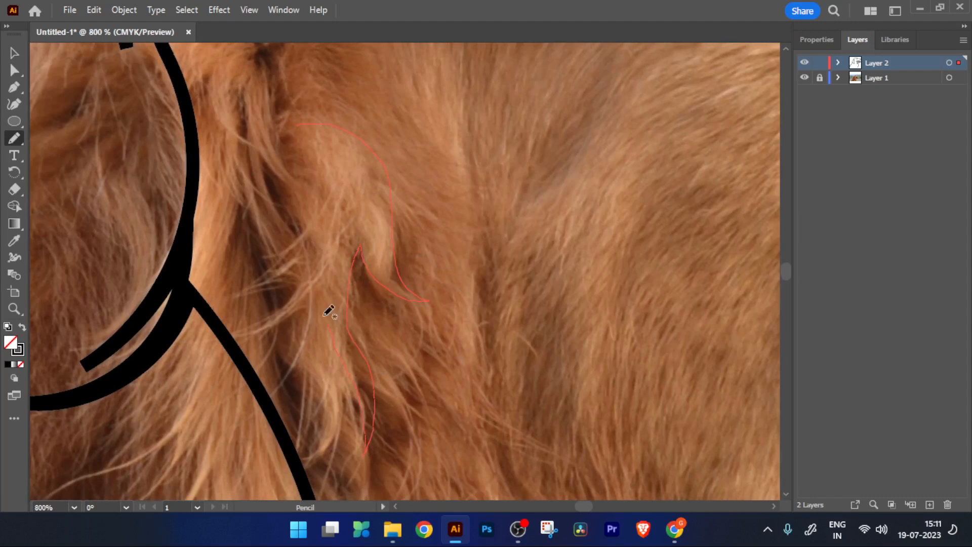
pyautogui.moveTo(305, 250); pyautogui.dragTo(269, 147)
pyautogui.scroll(-4, 265, 160)
# Trace curved, pointed fur strands around the lower tip of the ear with the Pencil tool.
pyautogui.moveTo(310, 295); pyautogui.dragTo(375, 167)
pyautogui.moveTo(400, 225); pyautogui.dragTo(485, 183)
pyautogui.moveTo(444, 134); pyautogui.dragTo(408, 223)
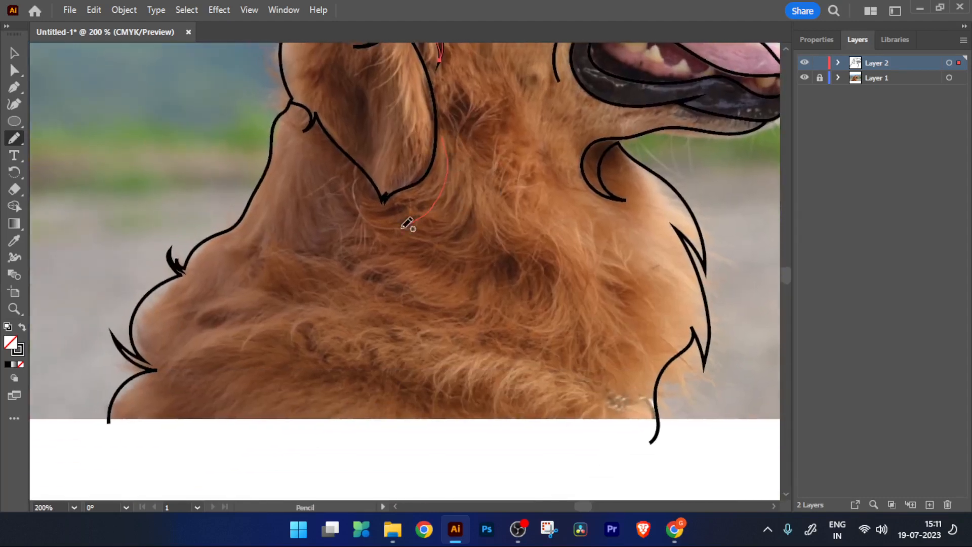
pyautogui.moveTo(459, 193)
pyautogui.mouseDown()
pyautogui.moveTo(412, 252)
pyautogui.moveTo(386, 253)
pyautogui.moveTo(461, 244)
pyautogui.moveTo(470, 199)
pyautogui.moveTo(518, 240)
pyautogui.moveTo(535, 304)
pyautogui.moveTo(542, 252)
pyautogui.moveTo(554, 302)
pyautogui.mouseUp()
# Trace curved fur locks across the neck and upper chest with the Pencil tool.
pyautogui.moveTo(504, 204); pyautogui.dragTo(492, 186)
pyautogui.moveTo(551, 238); pyautogui.dragTo(472, 221)
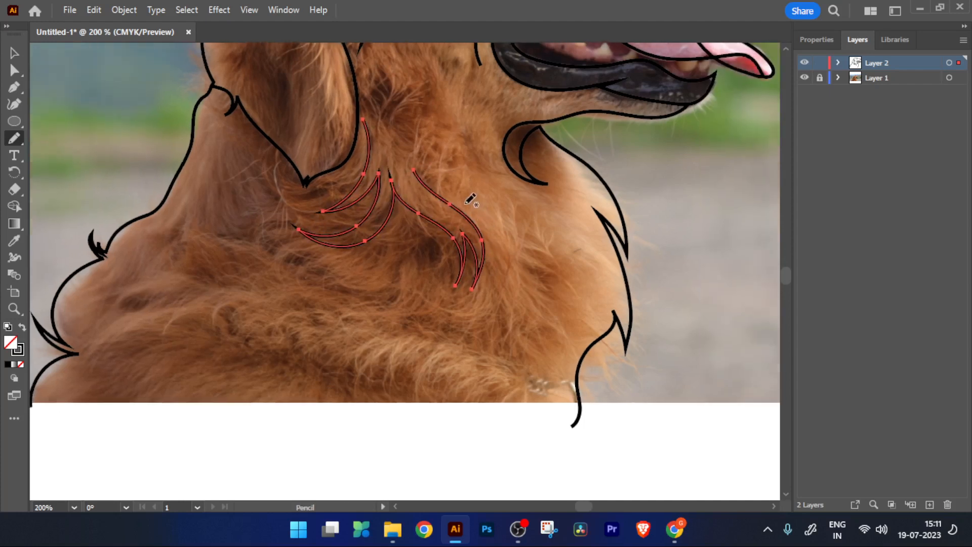
pyautogui.moveTo(533, 232); pyautogui.dragTo(528, 229)
pyautogui.moveTo(437, 319)
pyautogui.mouseDown()
pyautogui.moveTo(464, 332)
pyautogui.moveTo(460, 382)
pyautogui.moveTo(502, 237)
pyautogui.moveTo(521, 206)
pyautogui.mouseUp()
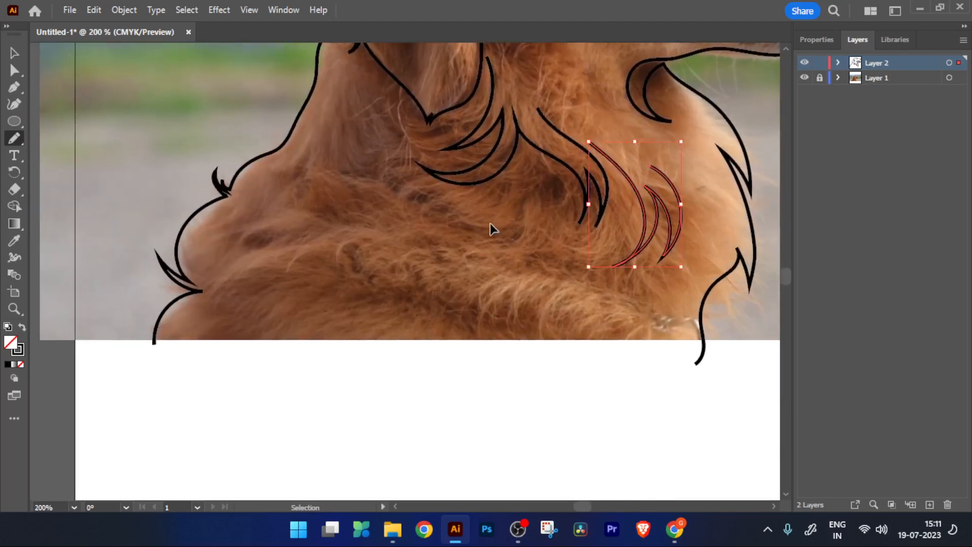
# Deselect the fur strokes, review the whole drawing with the photo layer hidden, show the photo again and examine the lower body.
pyautogui.hotkey('ctrl', '0')
pyautogui.press('v')
pyautogui.click(105, 113)
pyautogui.click(805, 78)
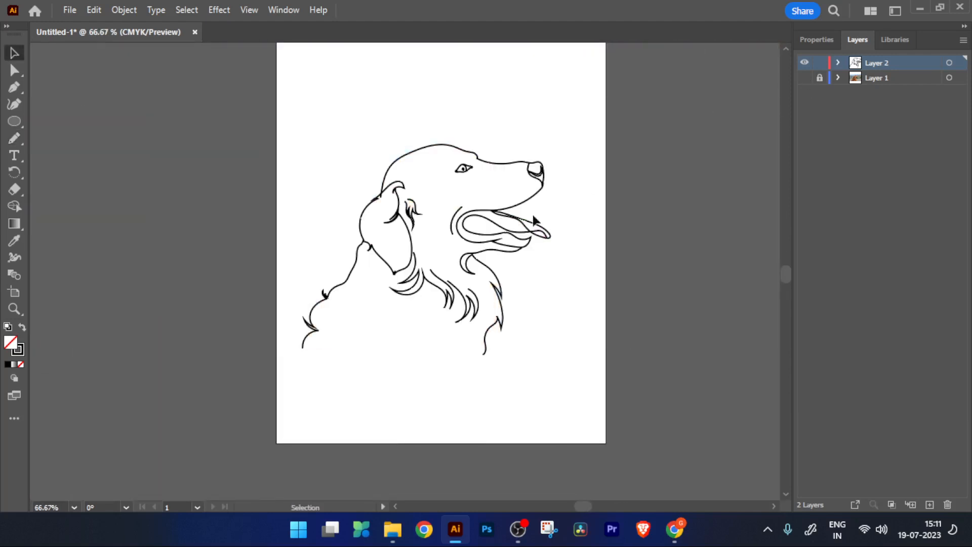
pyautogui.scroll(-2, 416, 309)
pyautogui.scroll(3, 417, 309)
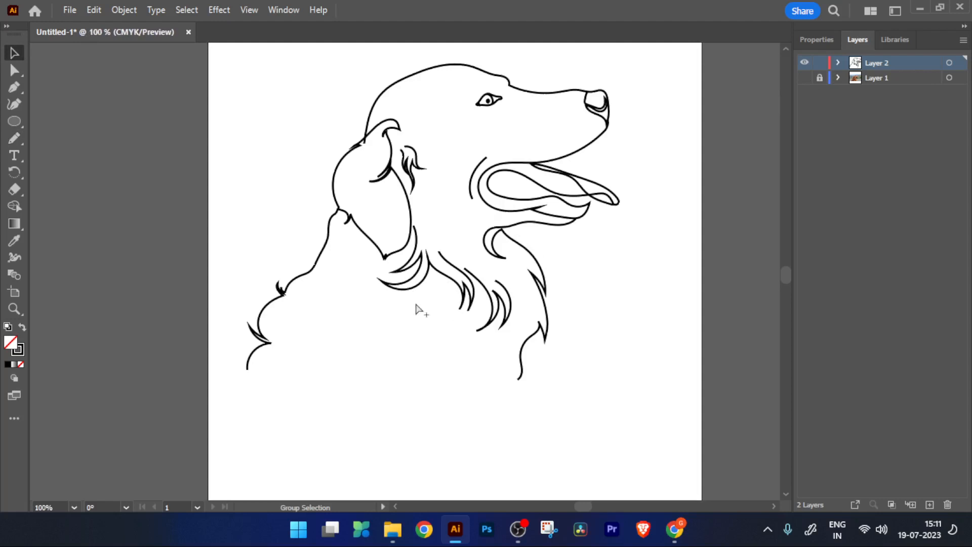
pyautogui.click(804, 79)
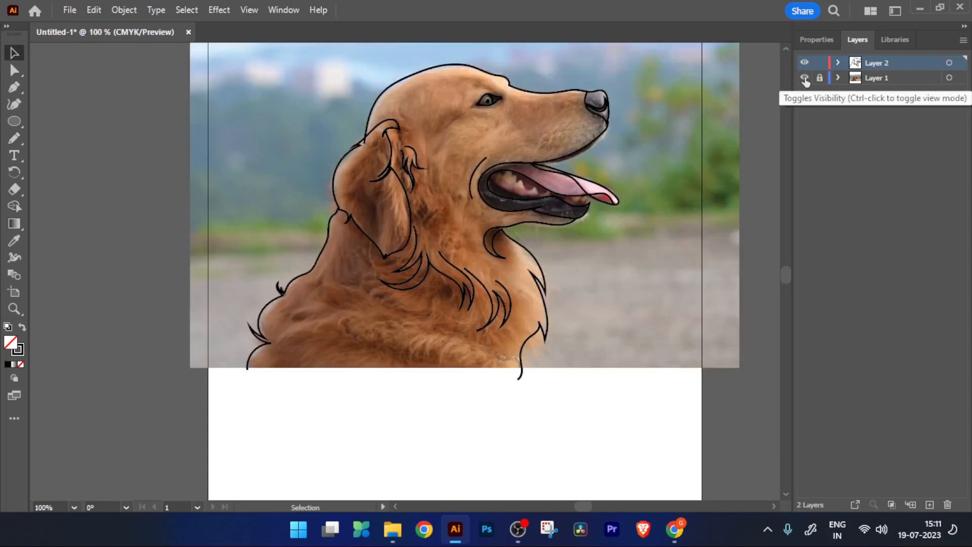
pyautogui.moveTo(342, 324); pyautogui.dragTo(384, 293)
pyautogui.scroll(2, 389, 299)
pyautogui.moveTo(556, 311); pyautogui.dragTo(459, 310)
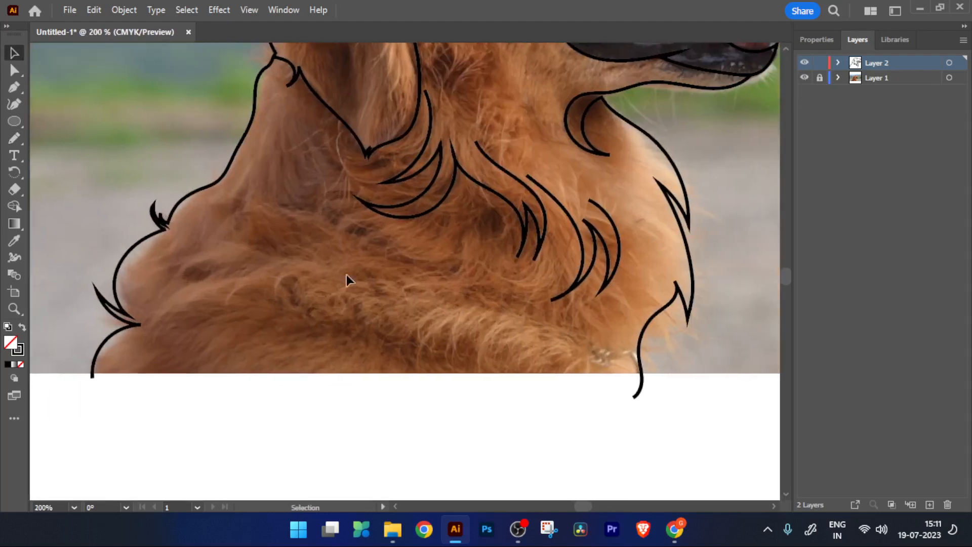
# Trace curved, pointed fur strands across the rear of the dog's shoulder with the Pencil tool.
pyautogui.scroll(1, 318, 262)
pyautogui.moveTo(314, 296); pyautogui.dragTo(271, 251)
pyautogui.press('n')
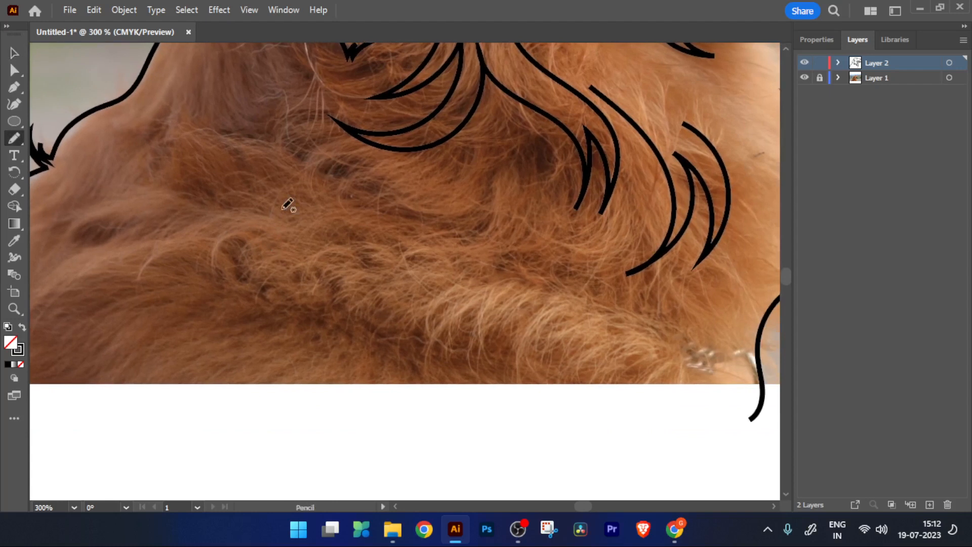
pyautogui.moveTo(170, 249); pyautogui.dragTo(281, 272)
pyautogui.moveTo(229, 213); pyautogui.dragTo(269, 227)
pyautogui.moveTo(178, 302)
pyautogui.mouseDown()
pyautogui.moveTo(154, 332)
pyautogui.moveTo(250, 215)
pyautogui.moveTo(185, 265)
pyautogui.moveTo(257, 242)
pyautogui.moveTo(212, 261)
pyautogui.moveTo(136, 360)
pyautogui.mouseUp()
pyautogui.hotkey('ctrl', 'z')
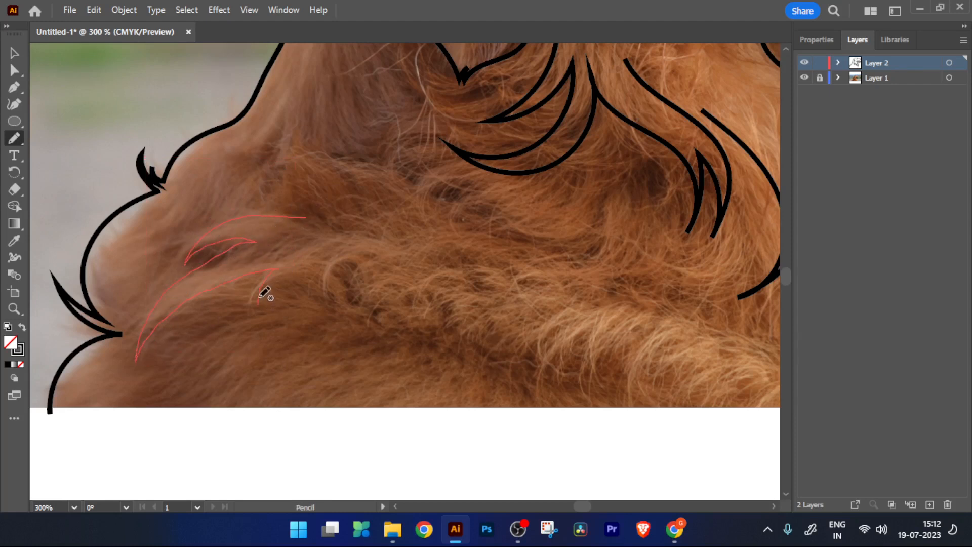
pyautogui.moveTo(361, 264); pyautogui.dragTo(361, 263)
# Trace overlapping pointed fur strands across the middle of the lower body with the Pencil tool.
pyautogui.moveTo(385, 310); pyautogui.dragTo(260, 283)
pyautogui.moveTo(355, 232)
pyautogui.mouseDown()
pyautogui.moveTo(252, 281)
pyautogui.moveTo(294, 253)
pyautogui.moveTo(278, 281)
pyautogui.moveTo(371, 259)
pyautogui.moveTo(392, 259)
pyautogui.mouseUp()
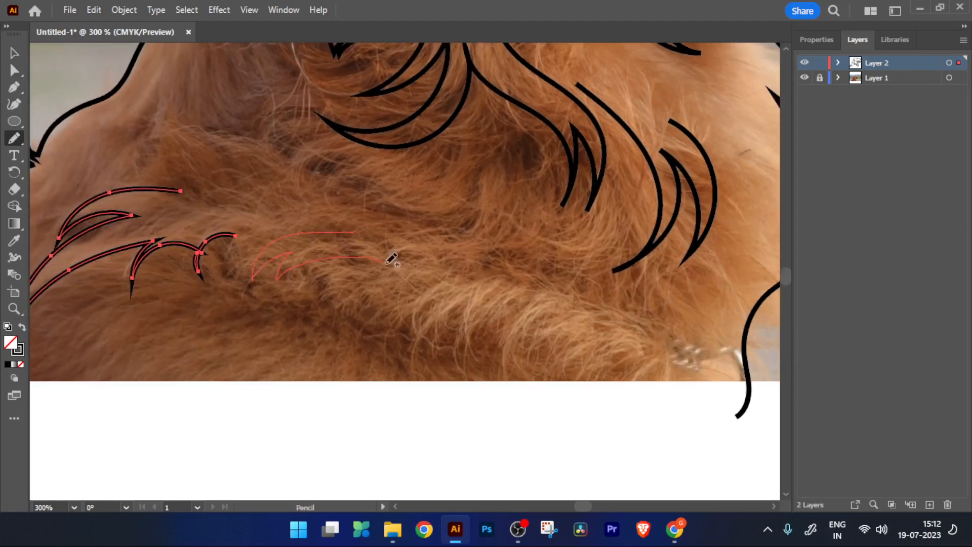
pyautogui.moveTo(453, 271); pyautogui.dragTo(451, 270)
# Trace a row of hooked fur strands along the lower body up to the collar with the Pencil tool.
pyautogui.moveTo(476, 312); pyautogui.dragTo(310, 267)
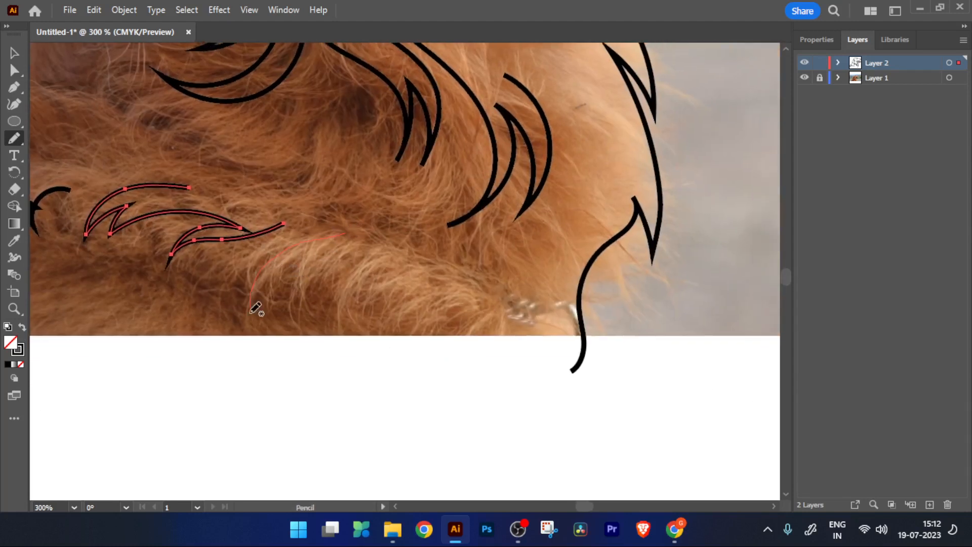
pyautogui.moveTo(284, 303); pyautogui.dragTo(359, 244)
pyautogui.moveTo(386, 290); pyautogui.dragTo(314, 273)
pyautogui.moveTo(318, 237); pyautogui.dragTo(273, 315)
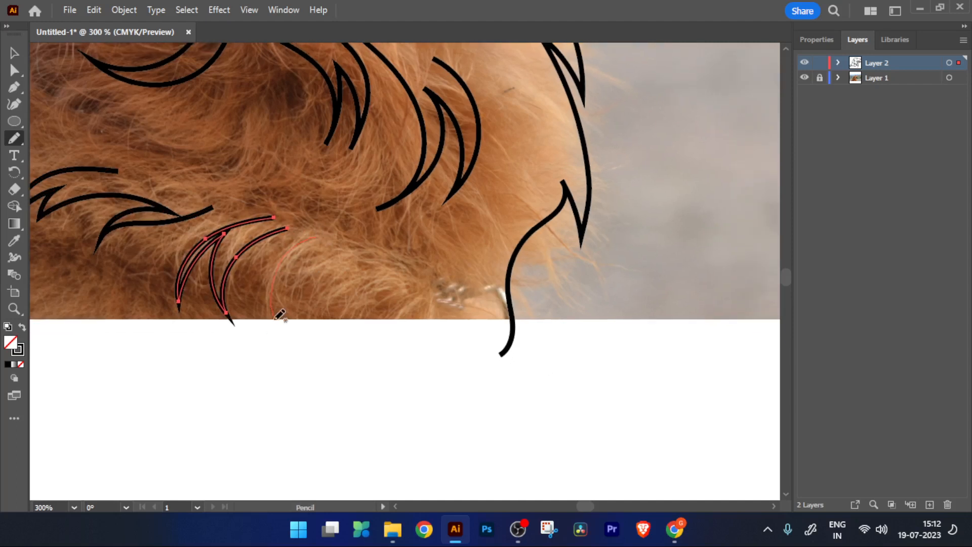
pyautogui.moveTo(388, 278); pyautogui.dragTo(436, 282)
# Hide the photo in Layer 1 and deselect the fur strokes.
pyautogui.scroll(-4, 436, 281)
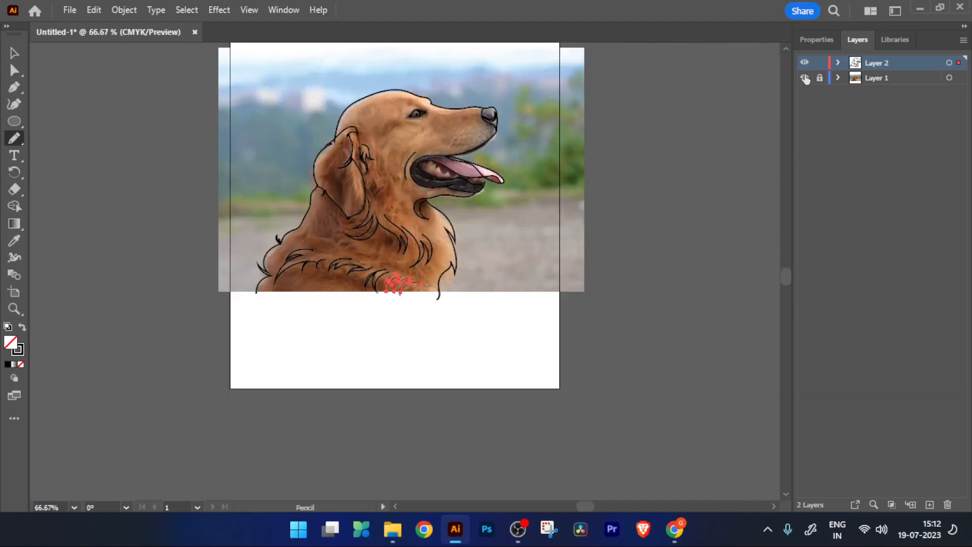
pyautogui.click(804, 77)
pyautogui.click(15, 52)
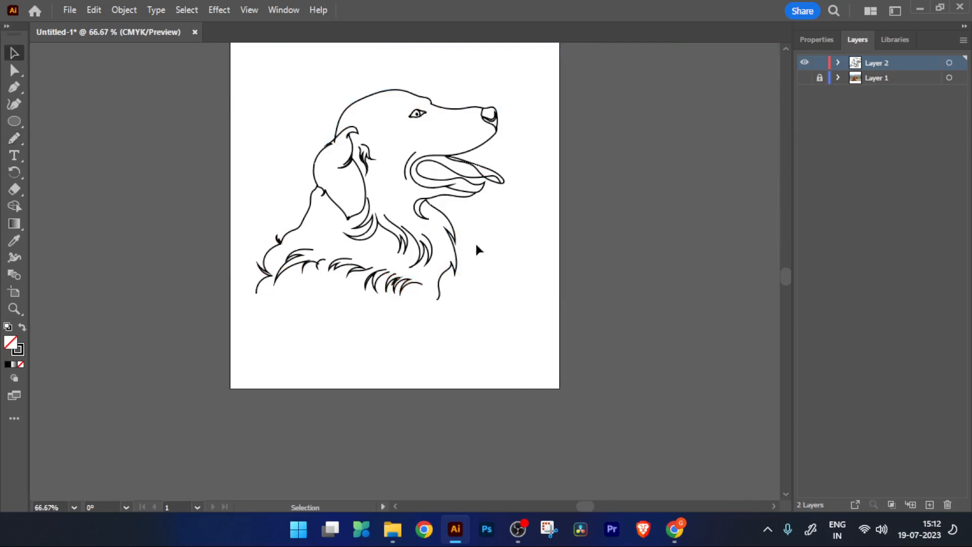
# Select all the line art and trim the end of the head outline that protrudes into the ear with Shape Builder.
pyautogui.scroll(7, 352, 146)
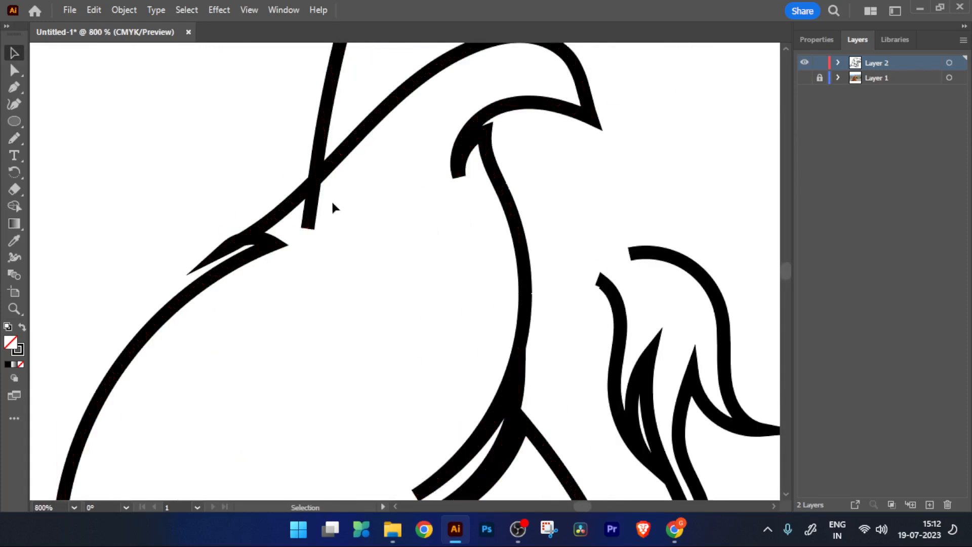
pyautogui.scroll(2, 336, 211)
pyautogui.hotkey('ctrl', 'a')
pyautogui.click(14, 206)
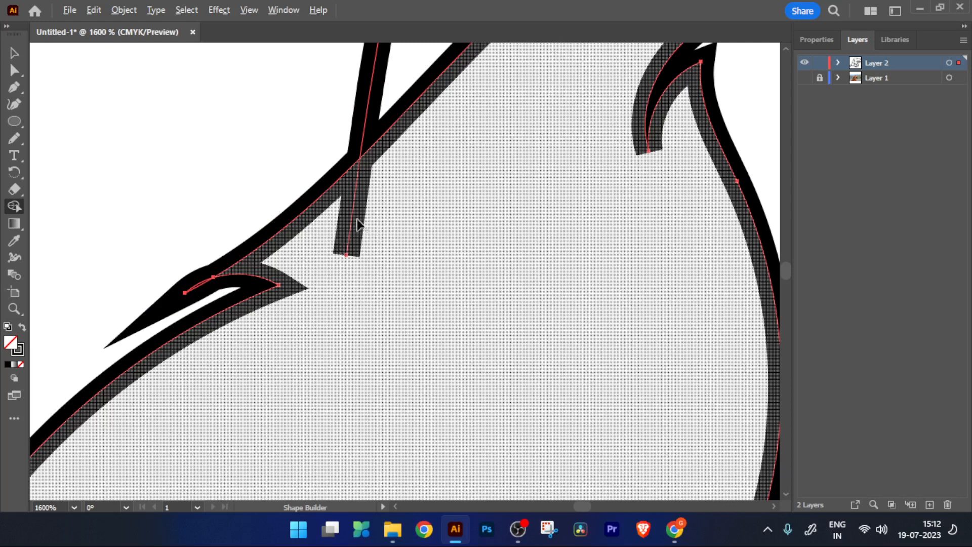
pyautogui.keyDown('alt'); pyautogui.click(351, 218); pyautogui.keyUp('alt')
pyautogui.click(14, 52)
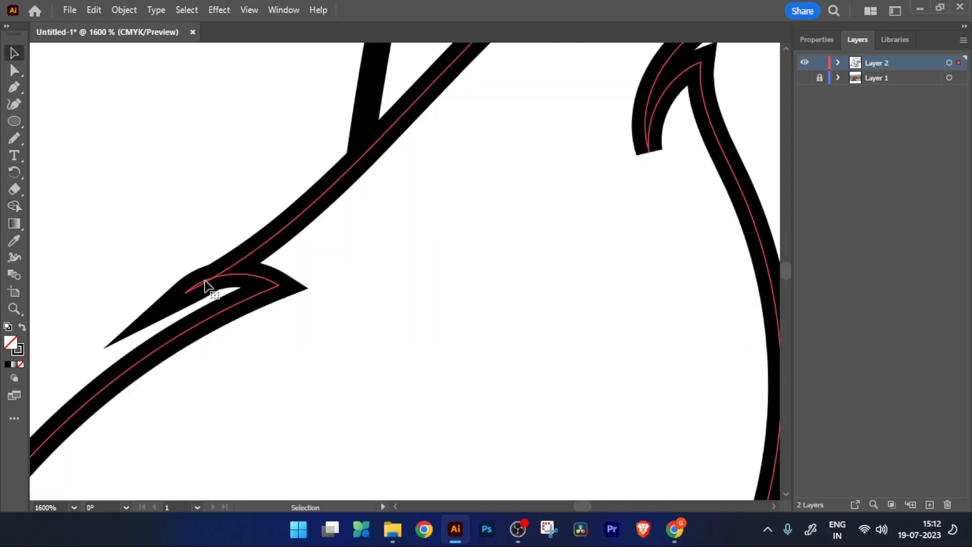
# Reshape the small pointed notch on the ear's back edge by adjusting its tip anchor with Direct Selection.
pyautogui.click(14, 70)
pyautogui.scroll(3, 182, 314)
pyautogui.click(186, 248)
pyautogui.moveTo(159, 182); pyautogui.dragTo(231, 259)
pyautogui.click(14, 206)
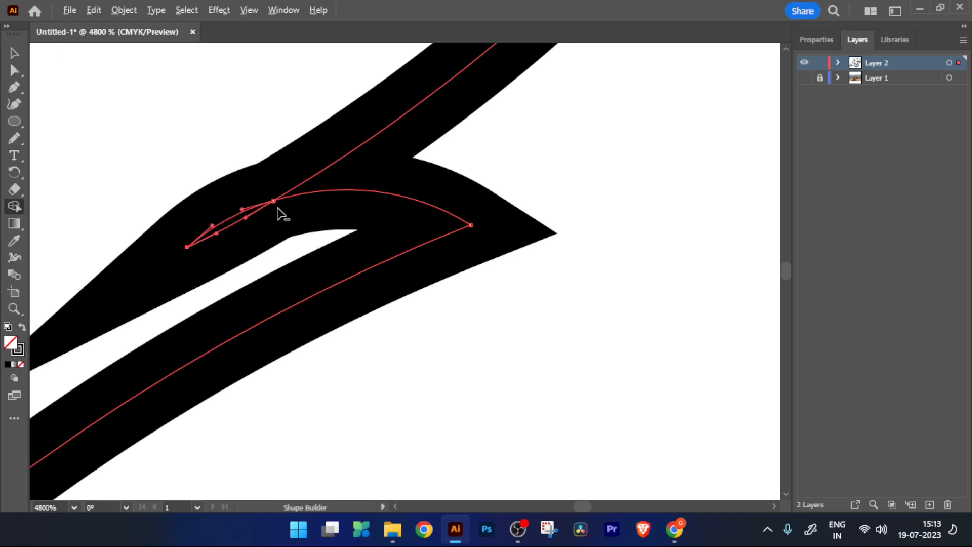
pyautogui.scroll(-6, 239, 226)
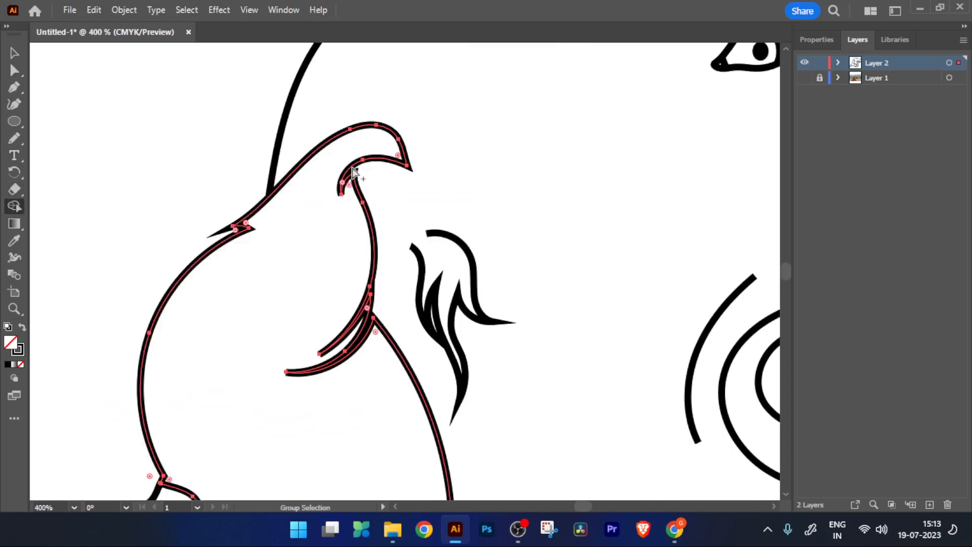
# Adjust the end anchor's handle on the short curl inside the ear's top fold.
pyautogui.scroll(4, 353, 172)
pyautogui.press('a')
pyautogui.click(334, 163)
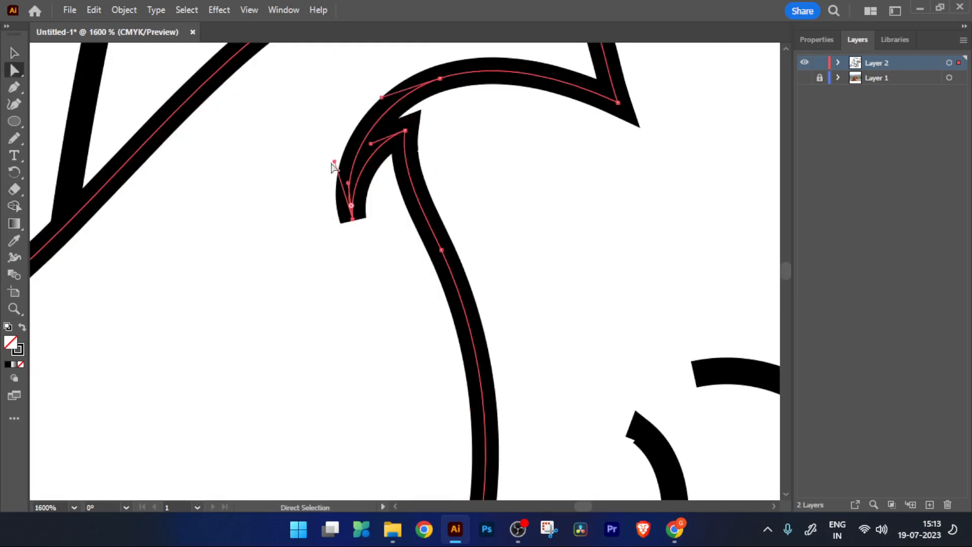
pyautogui.scroll(-9, 337, 167)
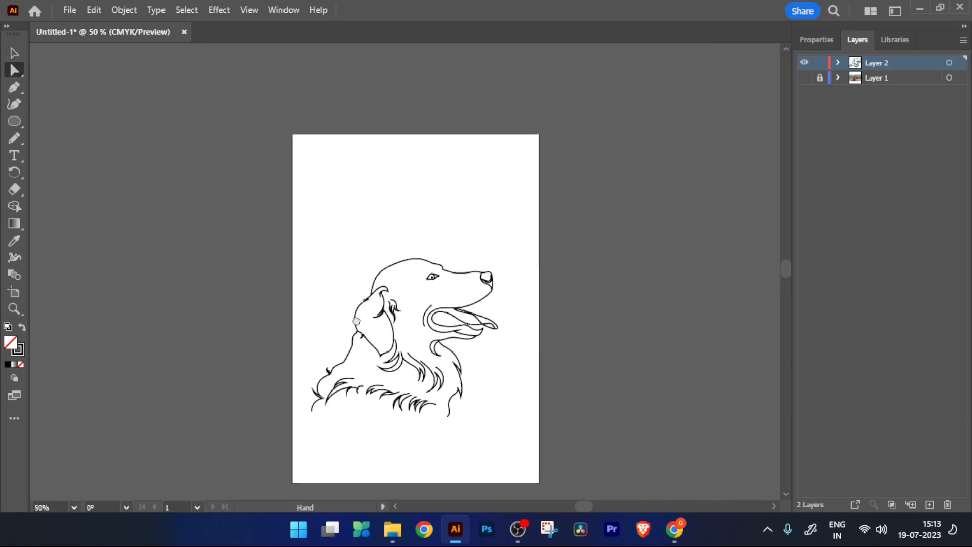
pyautogui.moveTo(357, 321); pyautogui.dragTo(298, 255)
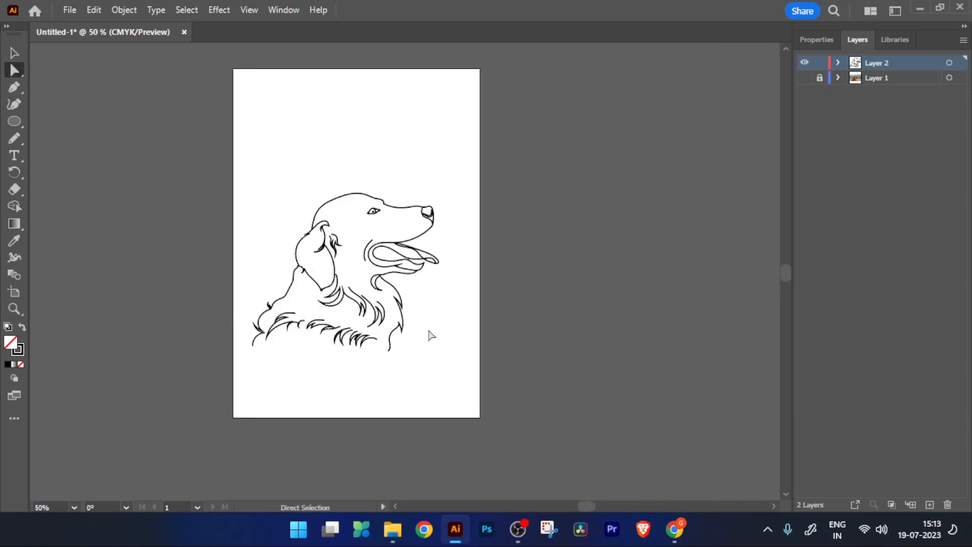
# Show the photo layer again and examine the line art over the eye, muzzle, ear, neck and lower body.
pyautogui.click(806, 78)
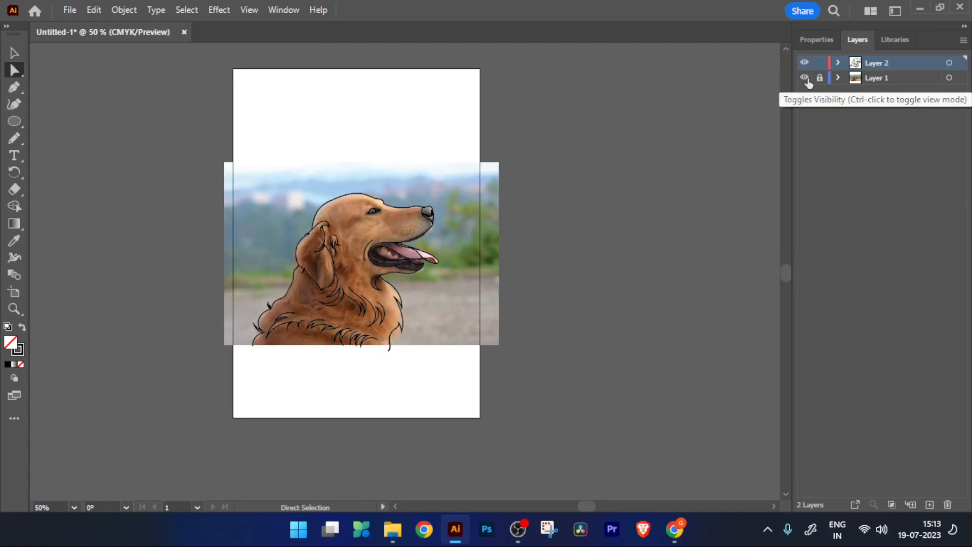
pyautogui.scroll(5, 367, 214)
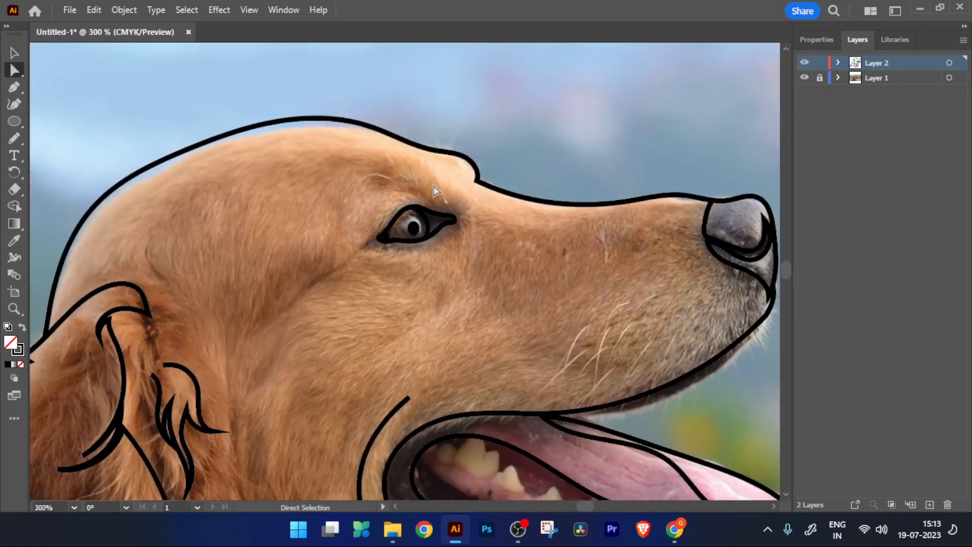
pyautogui.scroll(3, 433, 191)
pyautogui.scroll(-4, 434, 190)
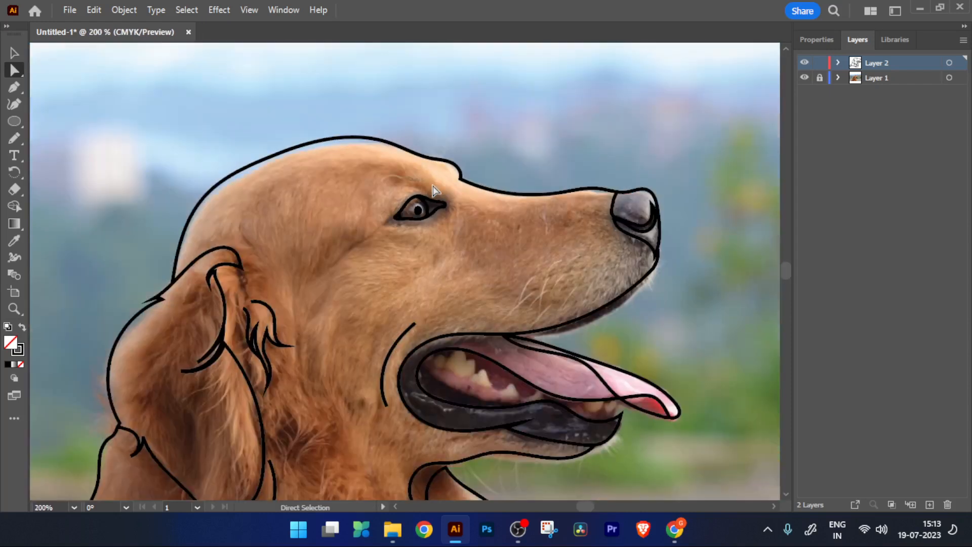
pyautogui.scroll(1, 371, 227)
pyautogui.scroll(-7, 370, 228)
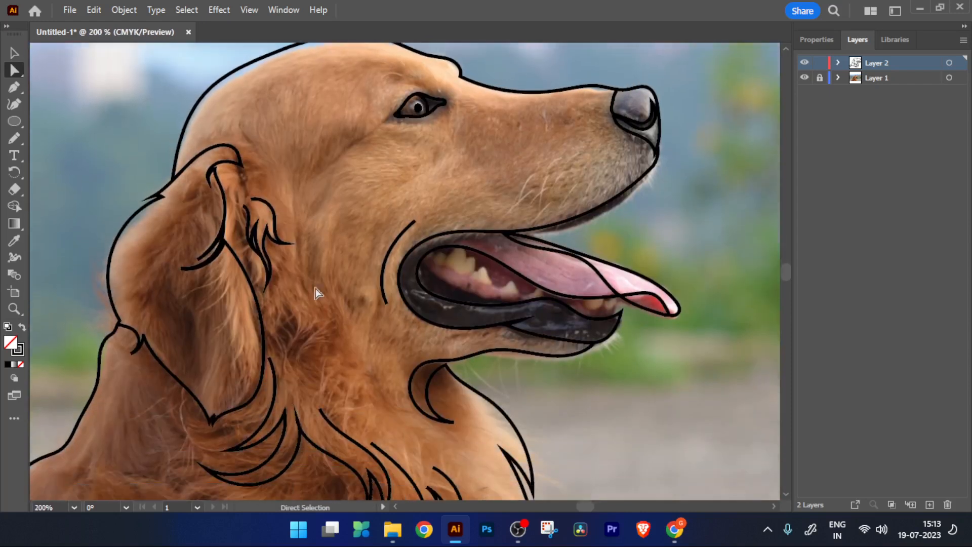
pyautogui.scroll(2, 315, 288)
pyautogui.moveTo(324, 273); pyautogui.dragTo(386, 151)
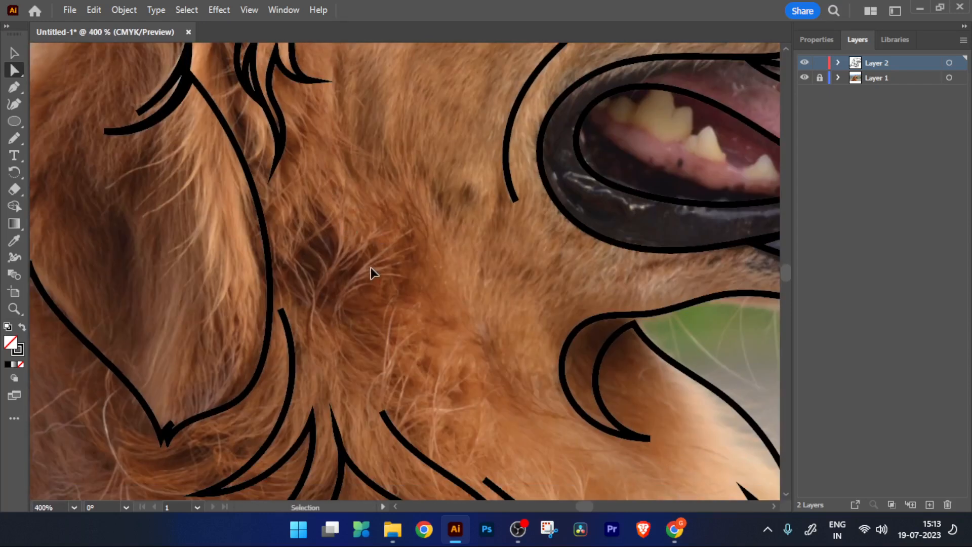
pyautogui.scroll(-4, 372, 273)
pyautogui.scroll(-4, 371, 269)
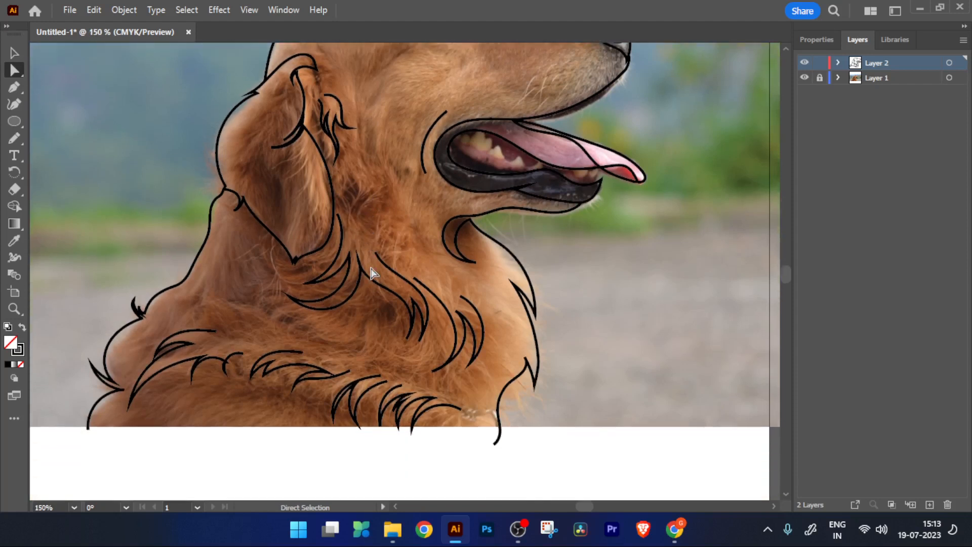
# Adjust the anchor at the tip of the pointed fur tuft on the lower chest outline.
pyautogui.scroll(2, 371, 273)
pyautogui.scroll(7, 535, 411)
pyautogui.moveTo(418, 234); pyautogui.dragTo(420, 237)
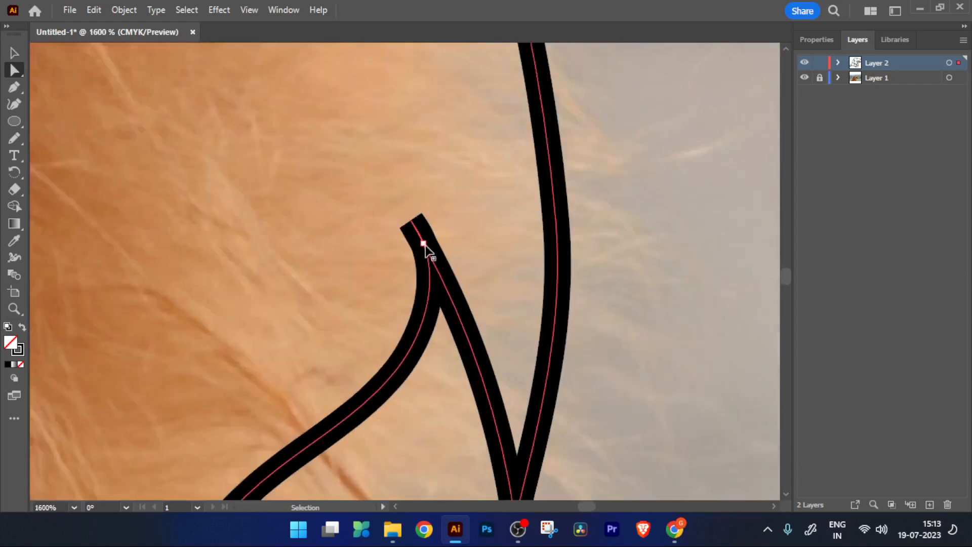
pyautogui.scroll(3, 431, 253)
pyautogui.click(14, 206)
pyautogui.scroll(-7, 295, 195)
# Taper the blunt lower end of the chest fur lock to a point by adjusting its end anchor's handle.
pyautogui.click(17, 54)
pyautogui.click(372, 138)
pyautogui.scroll(-1, 372, 140)
pyautogui.moveTo(357, 142); pyautogui.dragTo(446, 226)
pyautogui.scroll(4, 221, 279)
pyautogui.moveTo(204, 271); pyautogui.dragTo(262, 326)
pyautogui.click(16, 71)
pyautogui.click(206, 300)
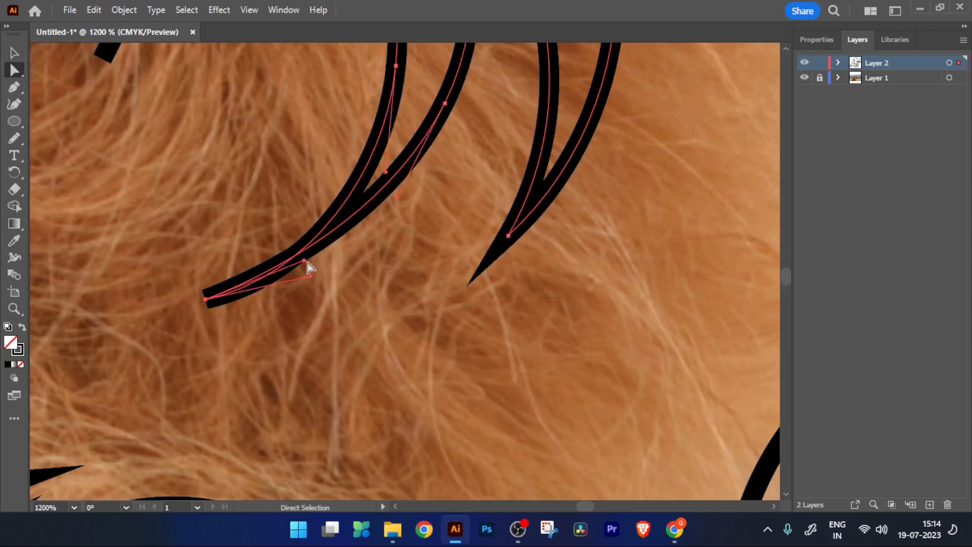
pyautogui.moveTo(302, 250)
pyautogui.mouseDown()
pyautogui.moveTo(288, 261)
pyautogui.moveTo(312, 298)
pyautogui.moveTo(298, 235)
pyautogui.mouseUp()
pyautogui.click(208, 300)
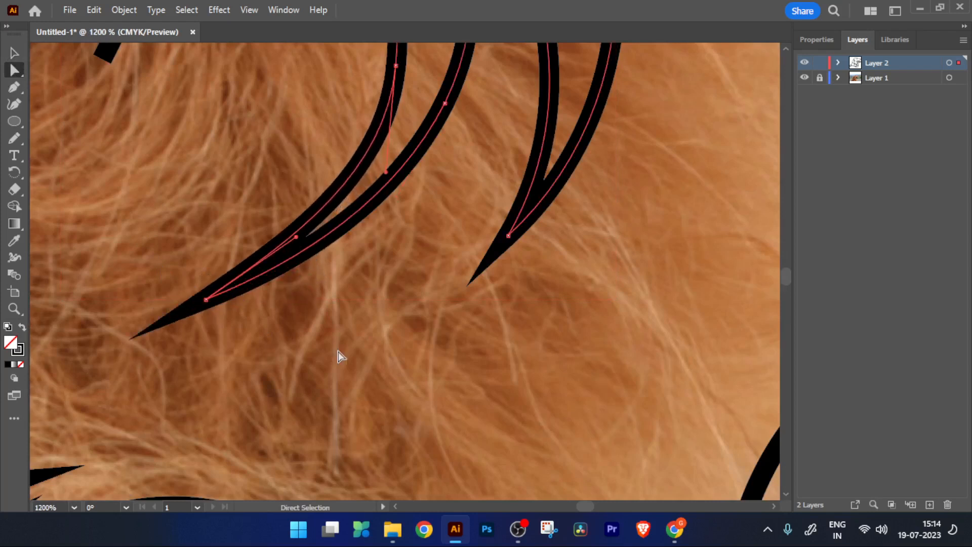
pyautogui.click(338, 351)
pyautogui.scroll(-3, 338, 351)
# Adjust the end anchors and handles of more fur strands on the neck to refine their tips.
pyautogui.scroll(3, 340, 166)
pyautogui.click(428, 195)
pyautogui.moveTo(514, 259)
pyautogui.mouseDown()
pyautogui.moveTo(491, 276)
pyautogui.moveTo(500, 271)
pyautogui.mouseUp()
pyautogui.scroll(-3, 425, 289)
pyautogui.scroll(2, 278, 350)
pyautogui.click(277, 349)
pyautogui.click(274, 350)
pyautogui.moveTo(330, 244); pyautogui.dragTo(304, 244)
pyautogui.click(169, 300)
pyautogui.click(173, 329)
pyautogui.moveTo(231, 244); pyautogui.dragTo(492, 373)
pyautogui.click(240, 279)
pyautogui.scroll(-3, 241, 280)
# Reshape the small notch at the ear's lower tip by adjusting its anchor handle.
pyautogui.scroll(5, 207, 233)
pyautogui.moveTo(295, 179); pyautogui.dragTo(334, 197)
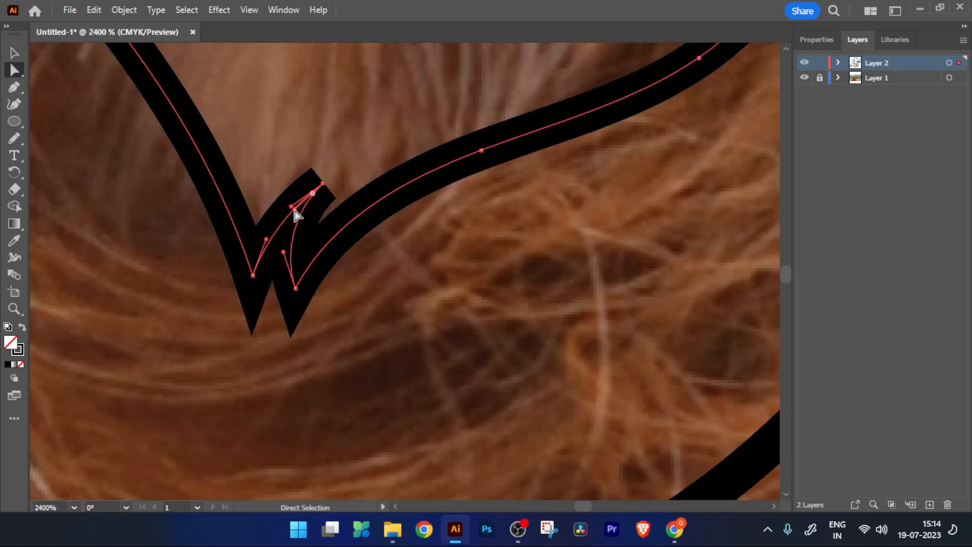
pyautogui.click(373, 326)
pyautogui.scroll(-6, 373, 326)
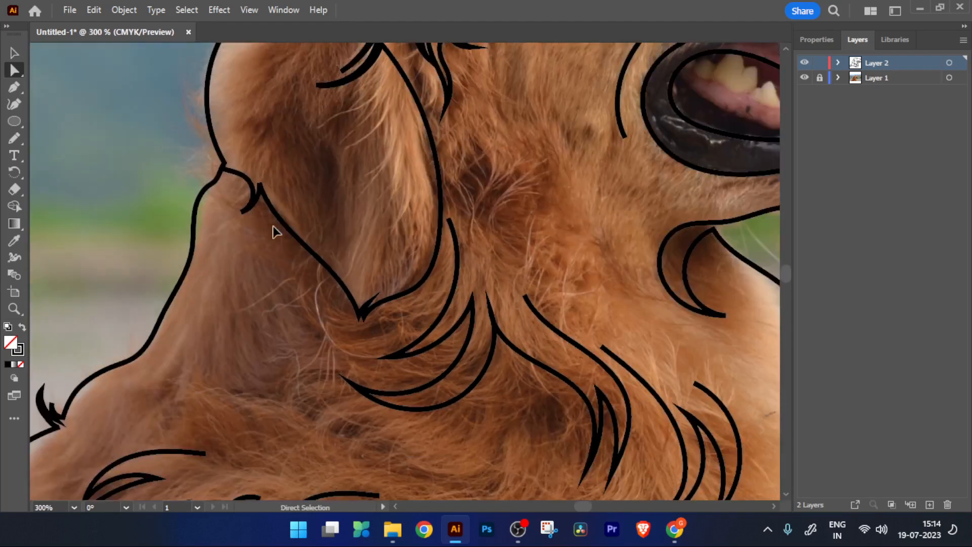
# Adjust the anchor at the peak where the ear's lower edge begins beside the neck.
pyautogui.scroll(4, 249, 186)
pyautogui.click(290, 190)
pyautogui.click(293, 186)
pyautogui.scroll(2, 306, 279)
pyautogui.moveTo(341, 297)
pyautogui.mouseDown()
pyautogui.moveTo(417, 274)
pyautogui.moveTo(332, 298)
pyautogui.mouseUp()
pyautogui.scroll(3, 286, 199)
pyautogui.moveTo(212, 270); pyautogui.dragTo(240, 310)
pyautogui.rightClick(237, 309)
pyautogui.click(286, 316)
pyautogui.scroll(-3, 304, 287)
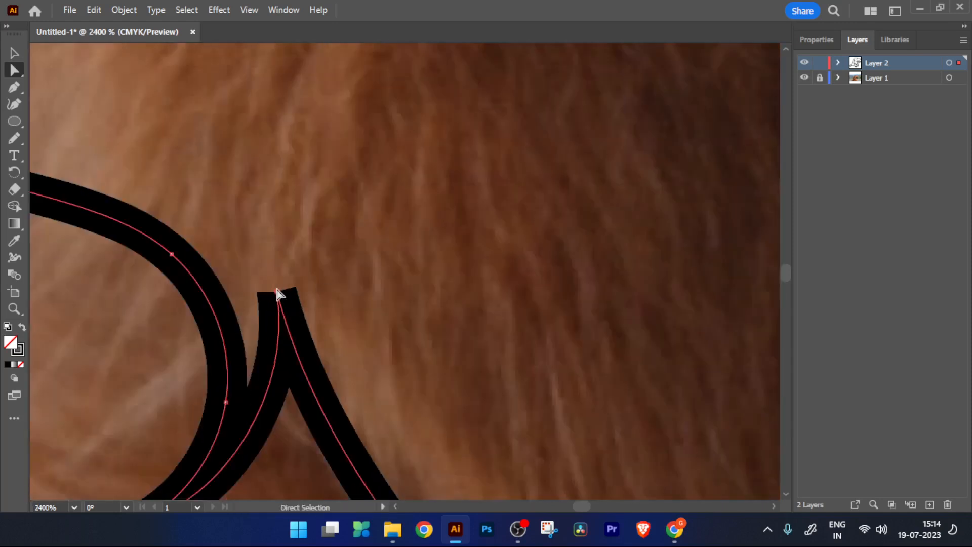
# Taper the lower end of the small curl between the ear and the neck by adjusting its anchor handle.
pyautogui.scroll(-2, 277, 294)
pyautogui.click(200, 388)
pyautogui.moveTo(249, 374)
pyautogui.mouseDown()
pyautogui.moveTo(249, 387)
pyautogui.moveTo(253, 380)
pyautogui.mouseUp()
pyautogui.click(262, 400)
pyautogui.scroll(-6, 262, 401)
# Adjust the end handles of the two curved strands inside the ear to taper their tips.
pyautogui.scroll(5, 303, 360)
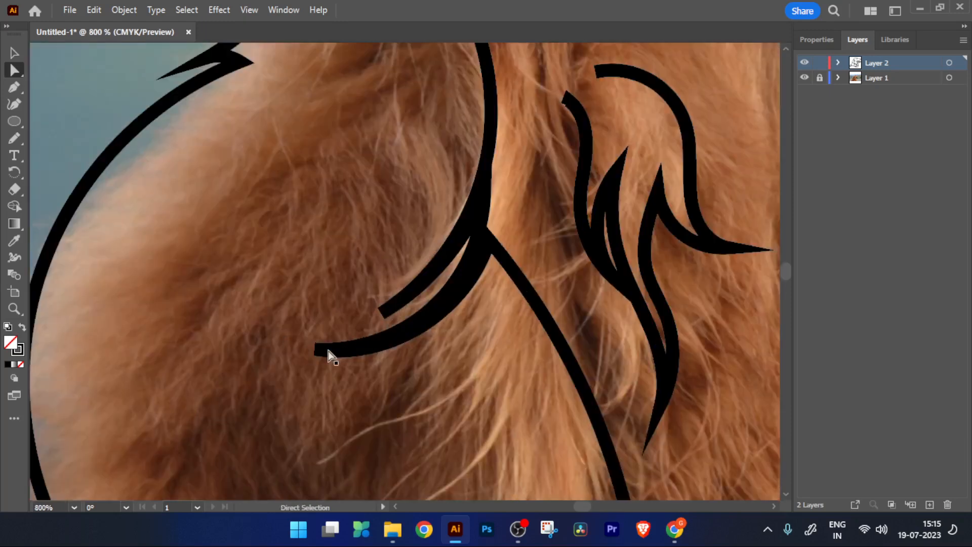
pyautogui.moveTo(315, 350); pyautogui.dragTo(382, 374)
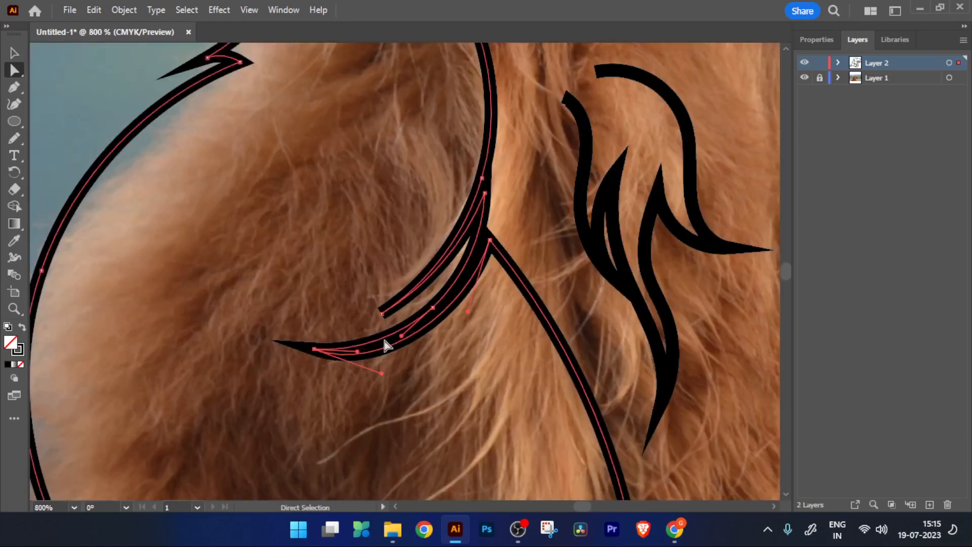
pyautogui.click(382, 314)
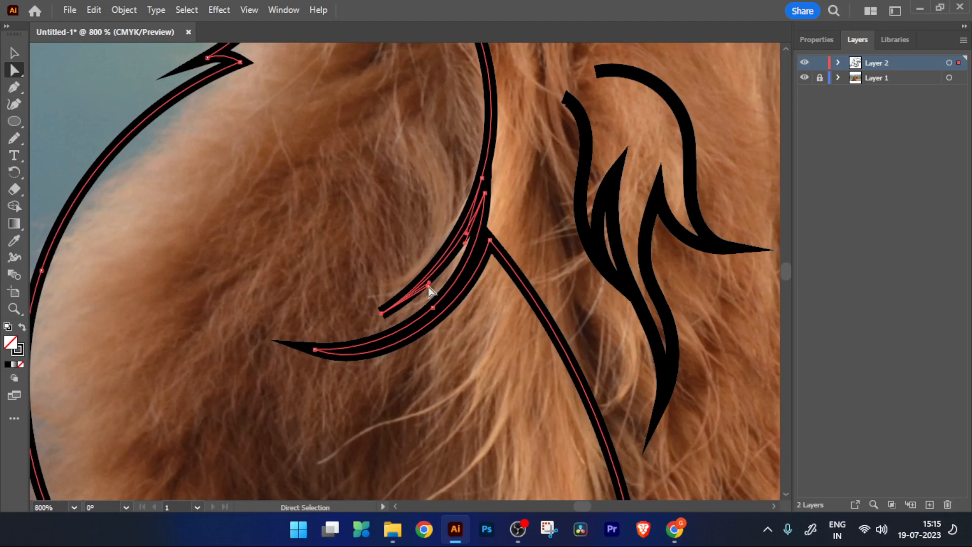
pyautogui.moveTo(430, 283); pyautogui.dragTo(427, 293)
pyautogui.click(454, 350)
# Review the whole drawing against the photo, toggling the photo layer's visibility to check the line art alone.
pyautogui.scroll(-5, 454, 350)
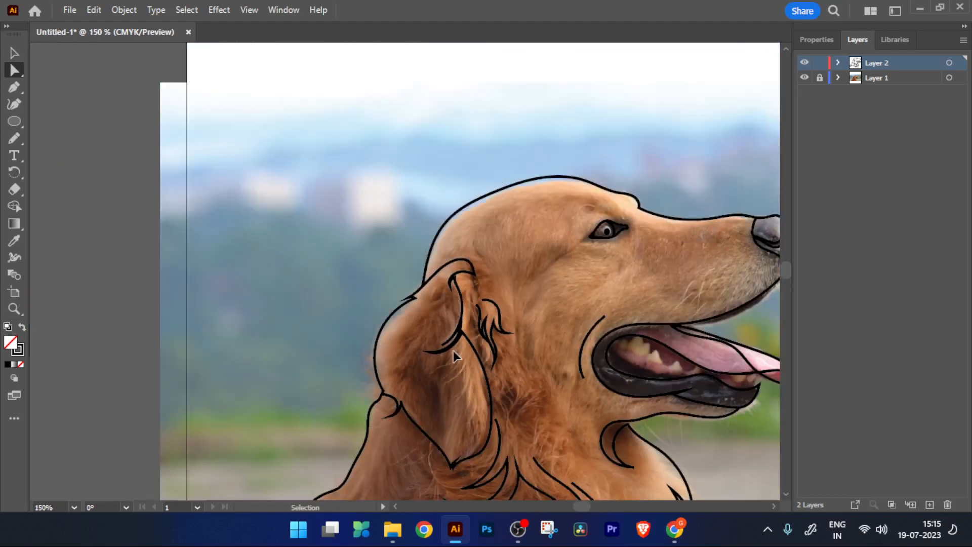
pyautogui.moveTo(454, 351); pyautogui.dragTo(352, 232)
pyautogui.scroll(-2, 343, 228)
pyautogui.scroll(-5, 342, 229)
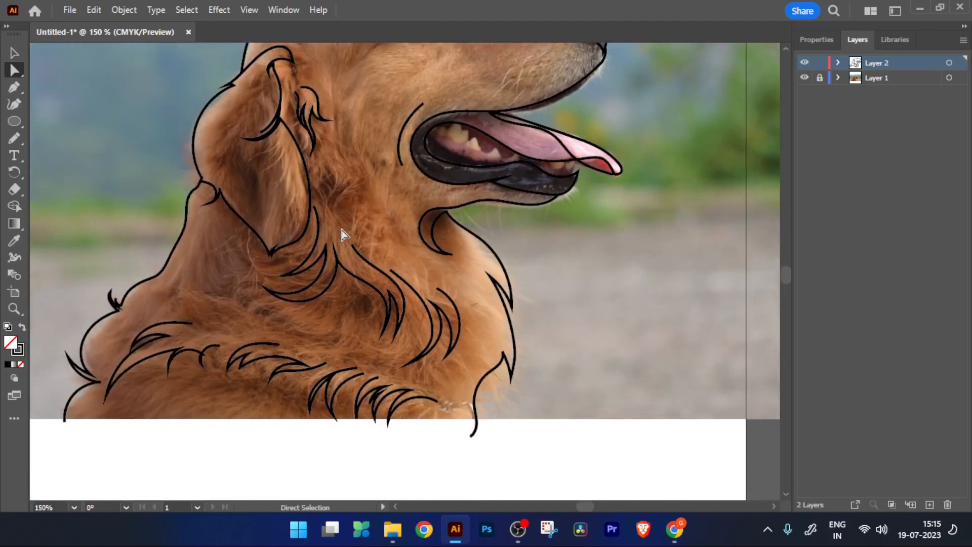
pyautogui.scroll(-3, 342, 230)
pyautogui.scroll(1, 366, 169)
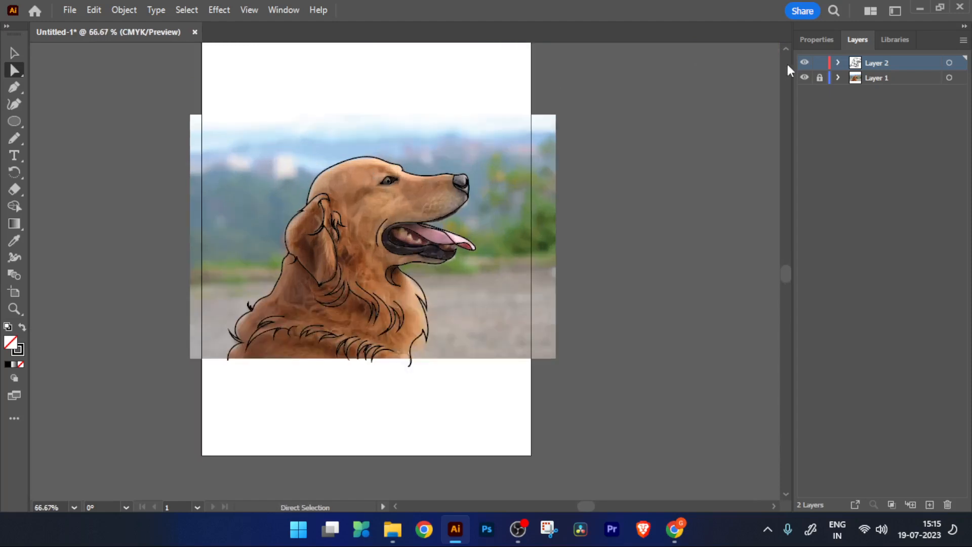
pyautogui.click(805, 78)
pyautogui.click(806, 78)
# Duplicate Layer 2, keep the copy active with the original hidden and locked, and hide the photo in Layer 1.
pyautogui.moveTo(920, 62); pyautogui.dragTo(930, 505)
pyautogui.click(896, 63)
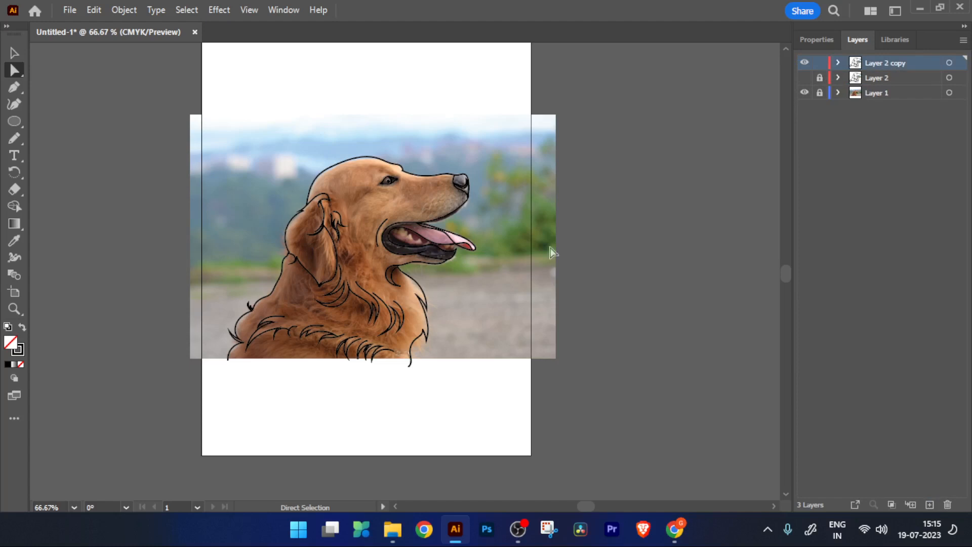
pyautogui.click(804, 93)
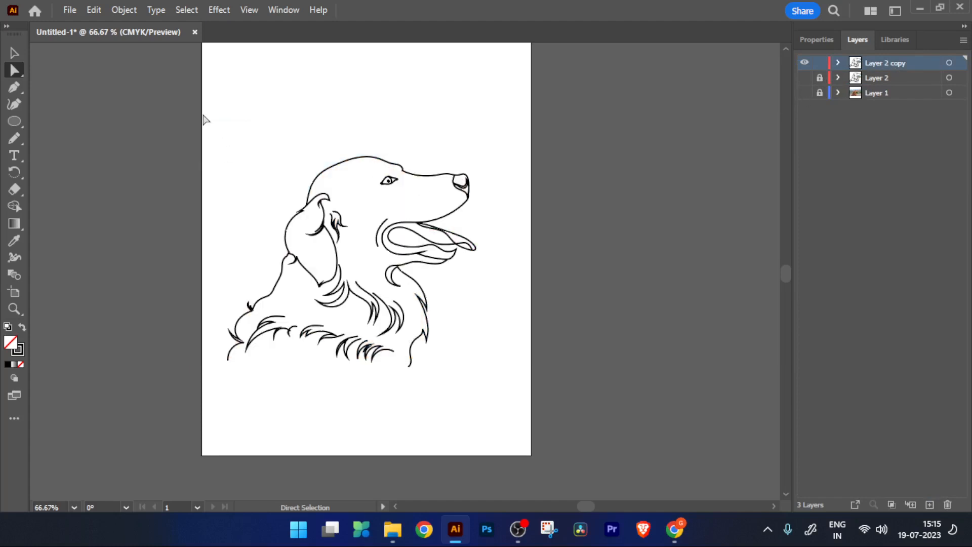
# Group all the line art and centre it horizontally and vertically on the artboard.
pyautogui.click(17, 59)
pyautogui.moveTo(207, 129); pyautogui.dragTo(470, 400)
pyautogui.rightClick(444, 364)
pyautogui.click(494, 303)
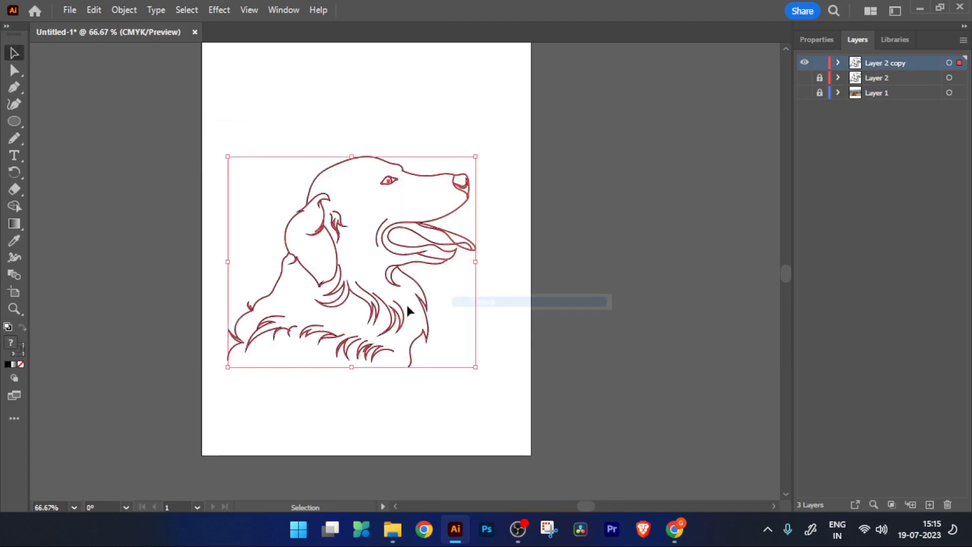
pyautogui.click(818, 40)
pyautogui.click(858, 319)
pyautogui.click(915, 317)
pyautogui.click(477, 386)
pyautogui.scroll(3, 420, 370)
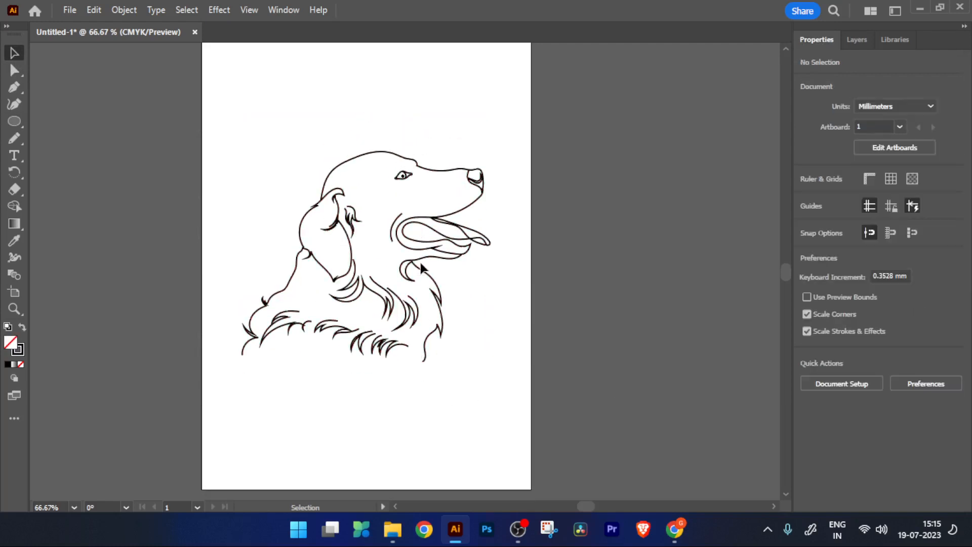
# Draw a rectangle about 175.5 by 185.5 mm around the dog, ending just above the lowest neck line.
pyautogui.click(14, 122)
pyautogui.click(73, 124)
pyautogui.moveTo(224, 96); pyautogui.dragTo(500, 388)
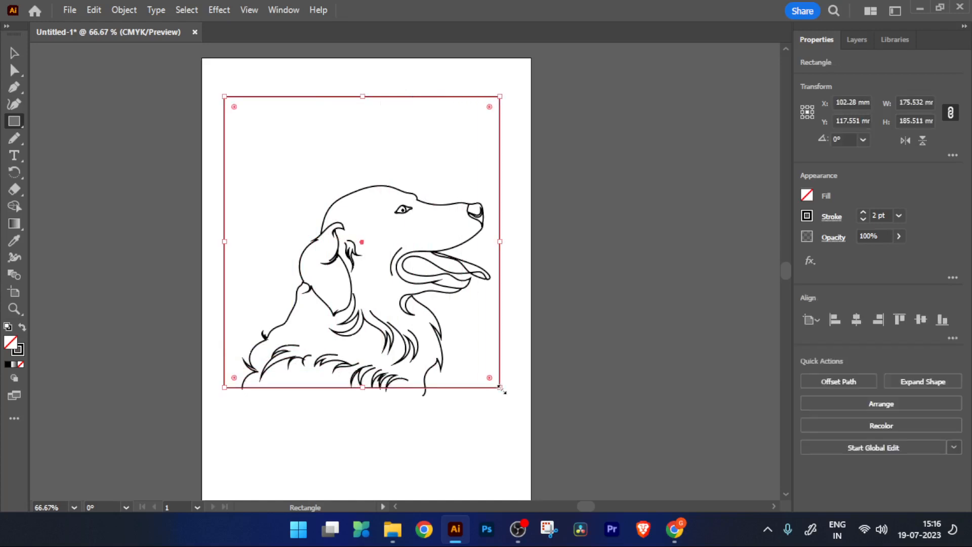
# Switch to Chrome, open colorhunt.co in a new tab and list its most popular palettes of all time.
pyautogui.click(702, 12)
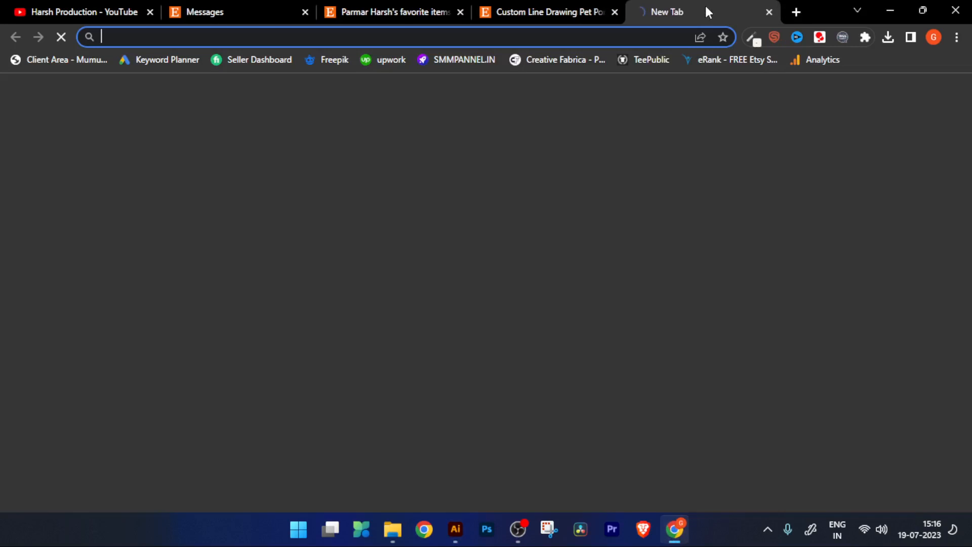
pyautogui.write('colorhunt.co')
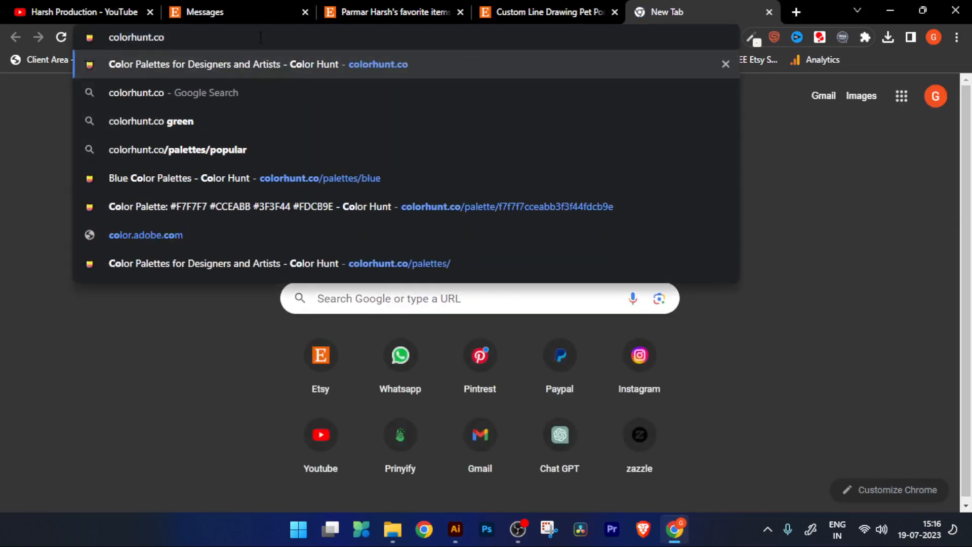
pyautogui.press('Return')
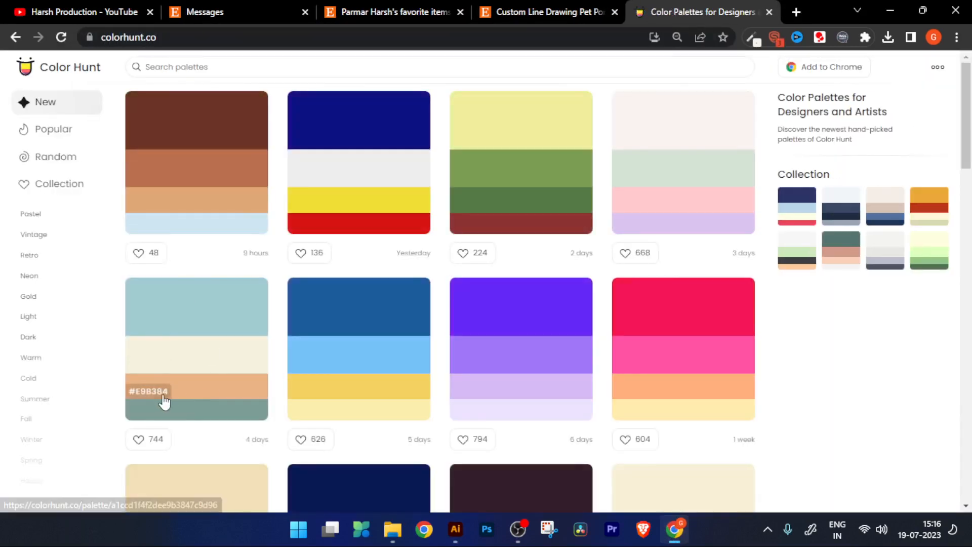
pyautogui.scroll(-3, 320, 381)
pyautogui.scroll(-5, 320, 381)
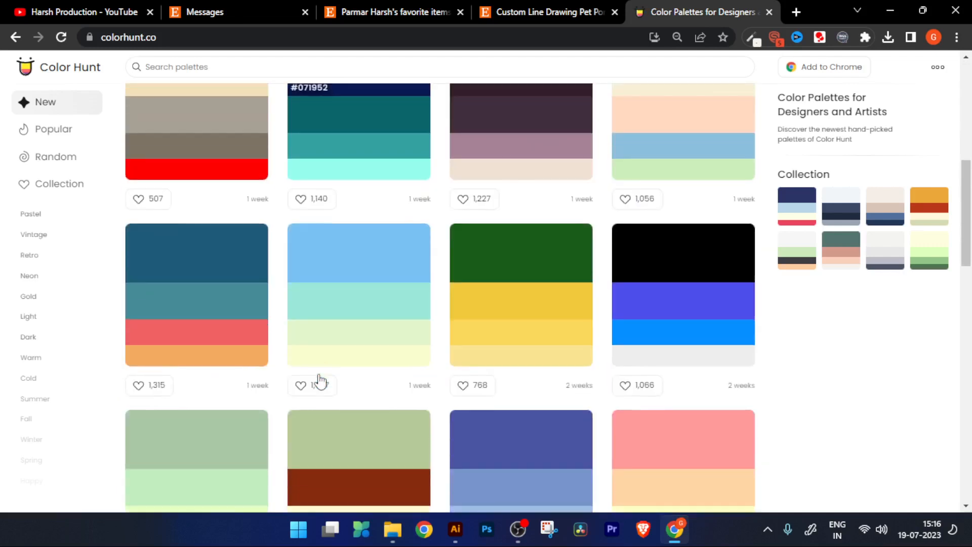
pyautogui.scroll(4, 319, 380)
pyautogui.click(70, 141)
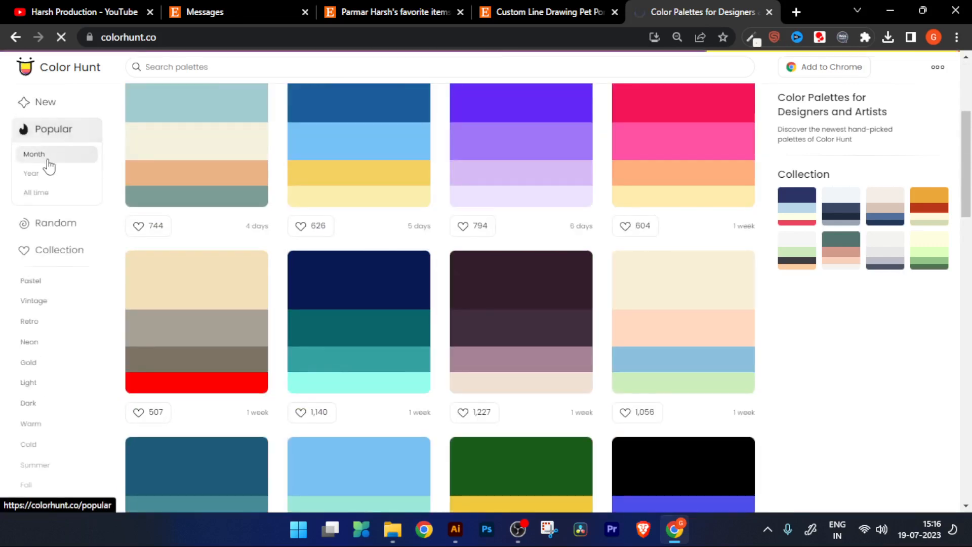
pyautogui.click(34, 193)
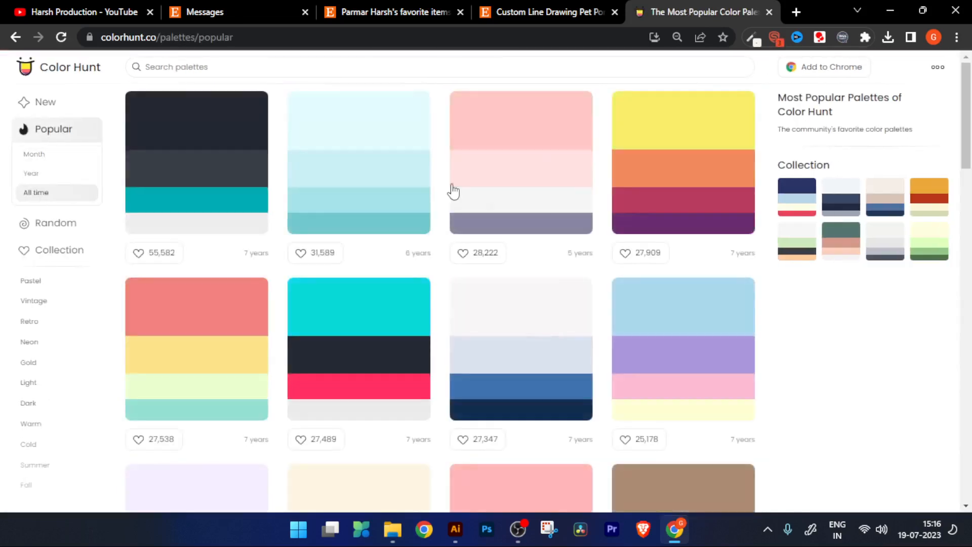
# Open the saved orange and red palette from the collection, copy its orange EBA83A and return to Illustrator.
pyautogui.scroll(-12, 452, 191)
pyautogui.scroll(-18, 452, 191)
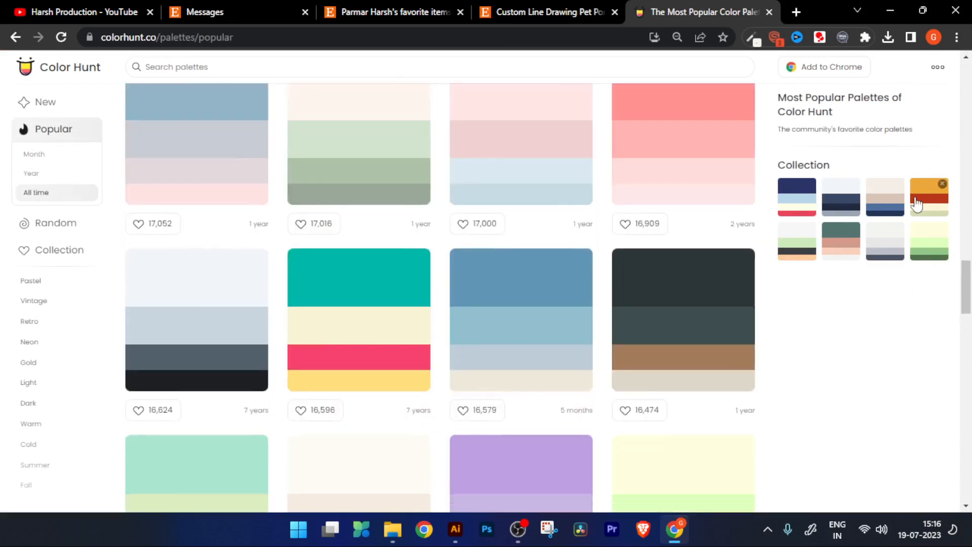
pyautogui.click(917, 204)
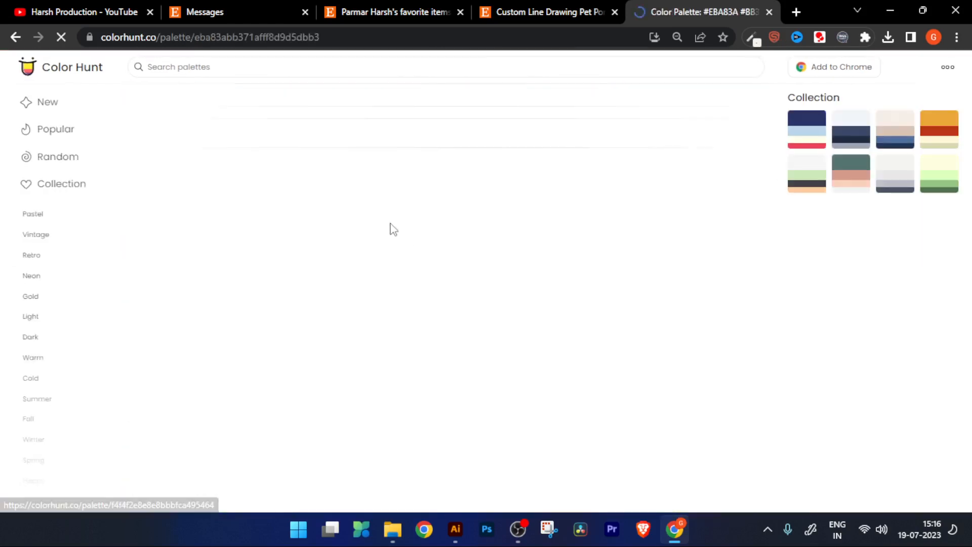
pyautogui.click(334, 209)
pyautogui.click(891, 11)
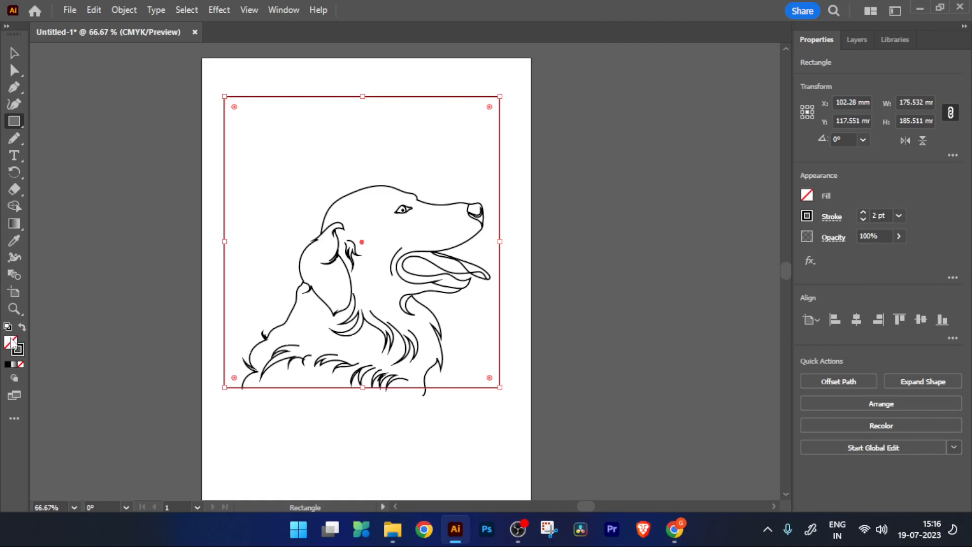
# Give the rectangle no stroke and a solid fill of EBA83A.
pyautogui.click(22, 326)
pyautogui.doubleClick(10, 342)
pyautogui.write('EBA83A')
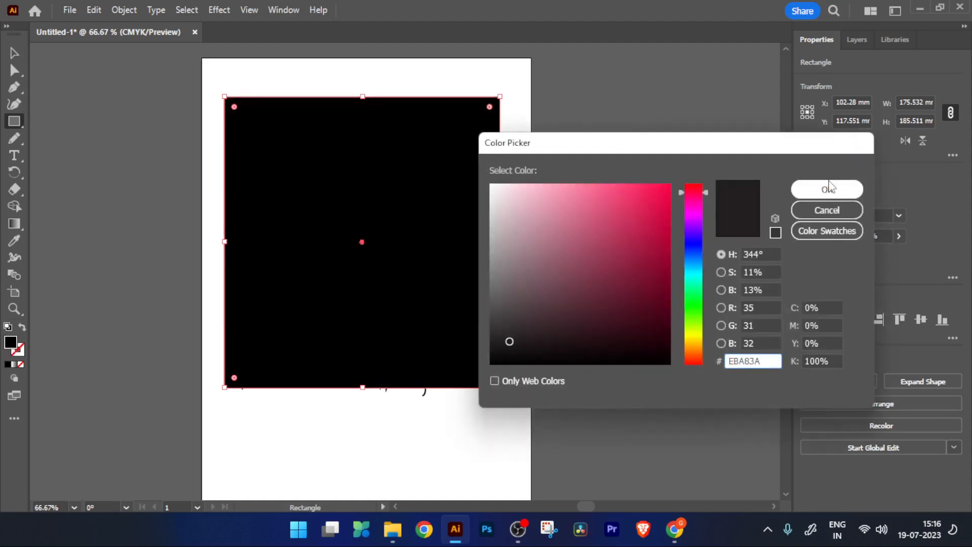
pyautogui.click(829, 188)
# Move the orange rectangle beneath the line-art group within Layer 2 copy and deselect it.
pyautogui.click(857, 40)
pyautogui.moveTo(888, 64); pyautogui.dragTo(893, 107)
pyautogui.click(838, 63)
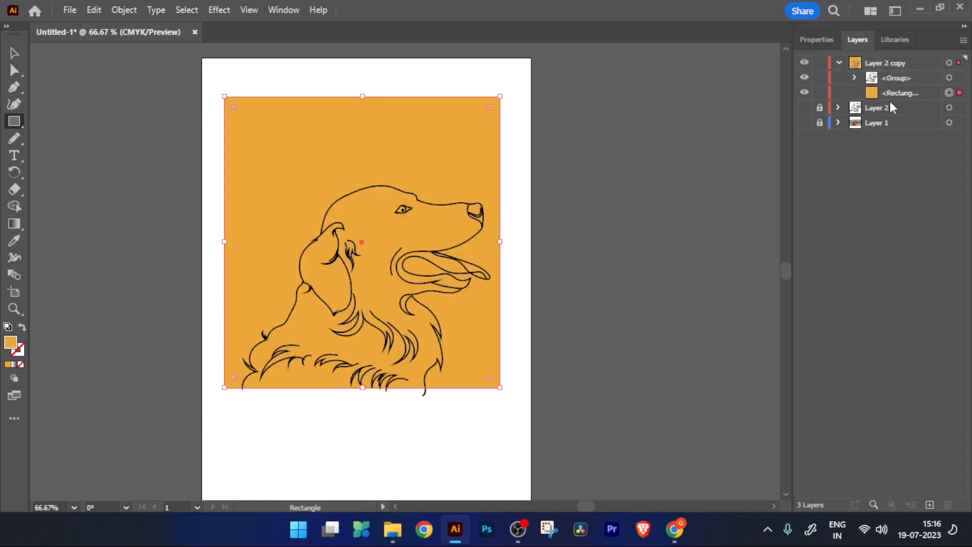
pyautogui.click(14, 53)
pyautogui.click(127, 187)
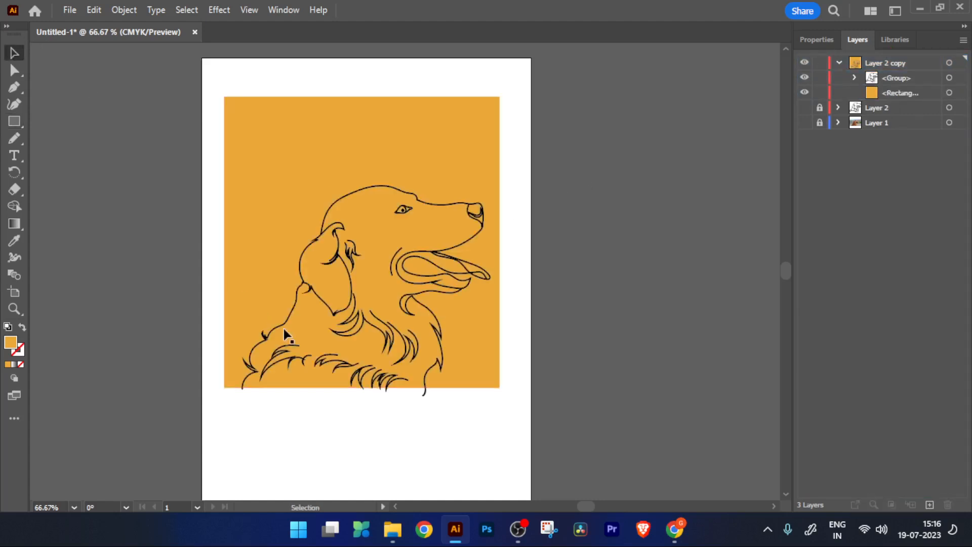
# Duplicate the line-art group inside Layer 2 copy and hide the upper group.
pyautogui.scroll(4, 281, 395)
pyautogui.scroll(-6, 281, 401)
pyautogui.scroll(3, 392, 353)
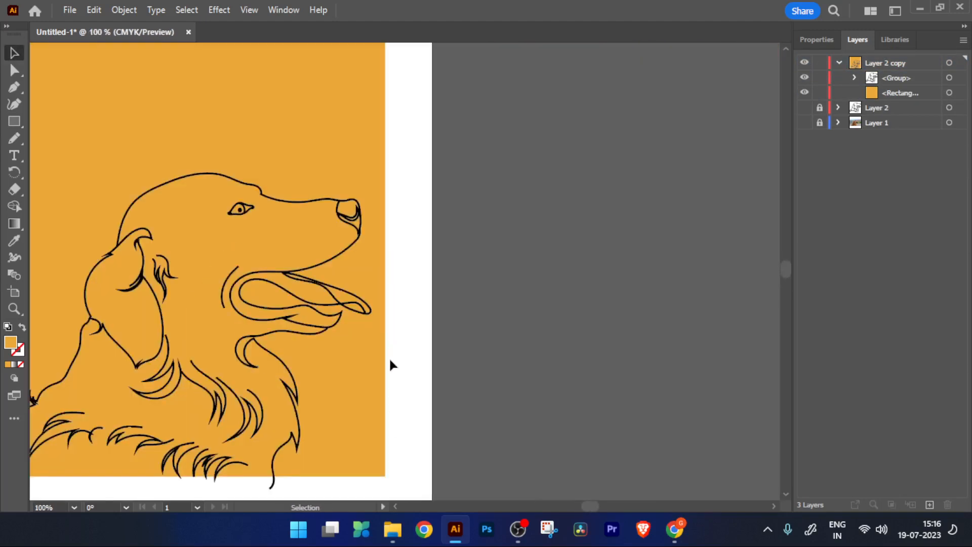
pyautogui.moveTo(177, 217); pyautogui.dragTo(175, 213)
pyautogui.scroll(-4, 173, 197)
pyautogui.scroll(4, 157, 202)
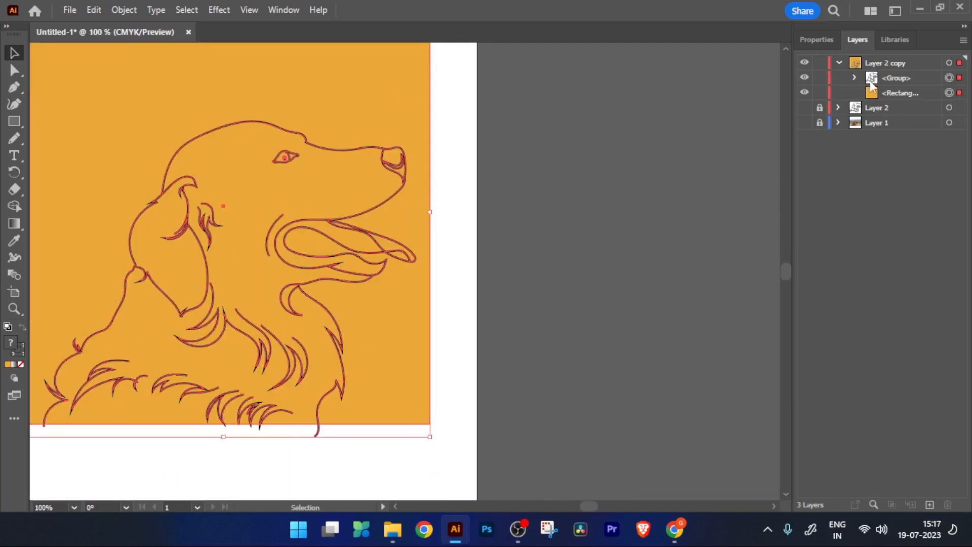
pyautogui.moveTo(907, 82); pyautogui.dragTo(909, 152)
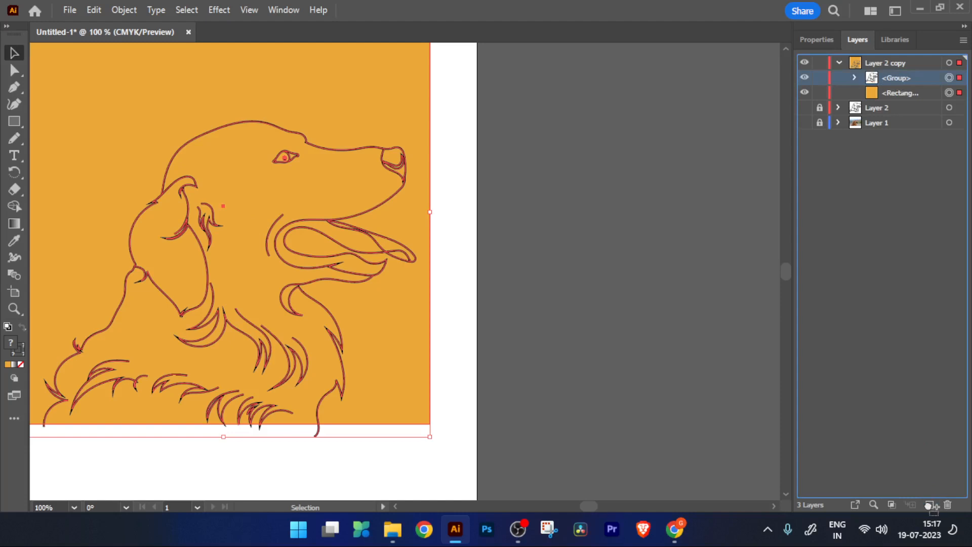
pyautogui.moveTo(930, 504); pyautogui.dragTo(931, 505)
pyautogui.click(805, 78)
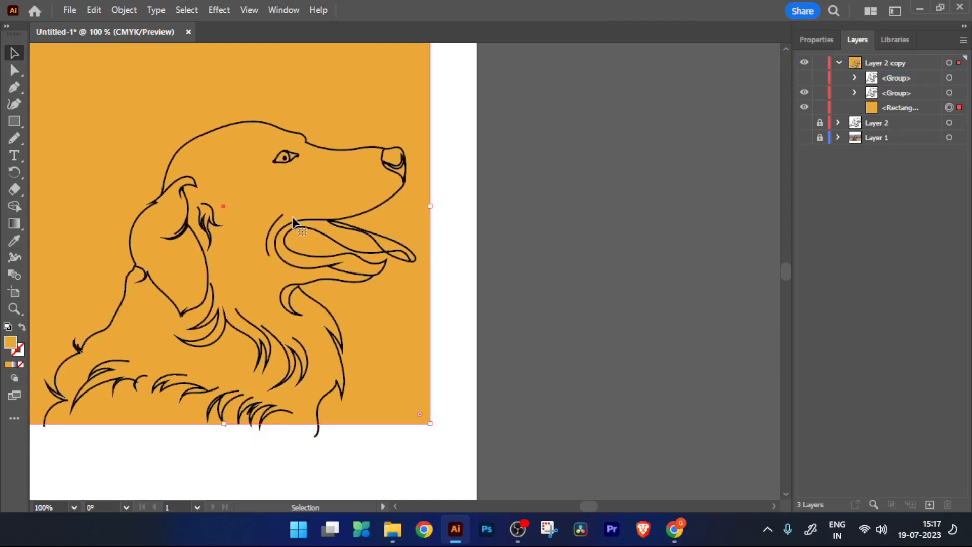
# Centre the orange rectangle horizontally on the artboard.
pyautogui.scroll(-2, 331, 195)
pyautogui.moveTo(199, 185); pyautogui.dragTo(318, 297)
pyautogui.hotkey('ctrl', 'z')
pyautogui.click(830, 40)
pyautogui.click(864, 319)
pyautogui.click(341, 363)
pyautogui.scroll(1, 345, 375)
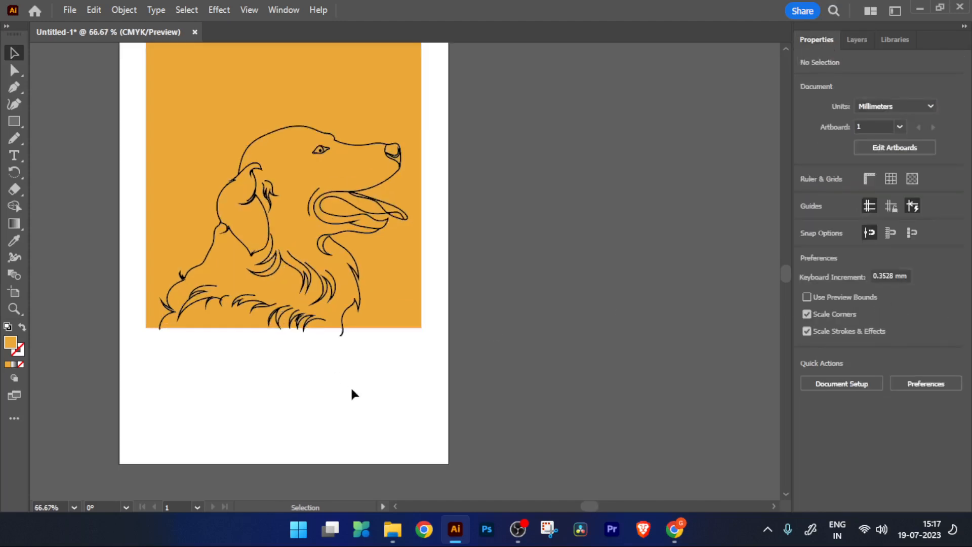
# Select the orange rectangle with the line art and remove the ear area using Shape Builder.
pyautogui.moveTo(353, 395); pyautogui.dragTo(372, 430)
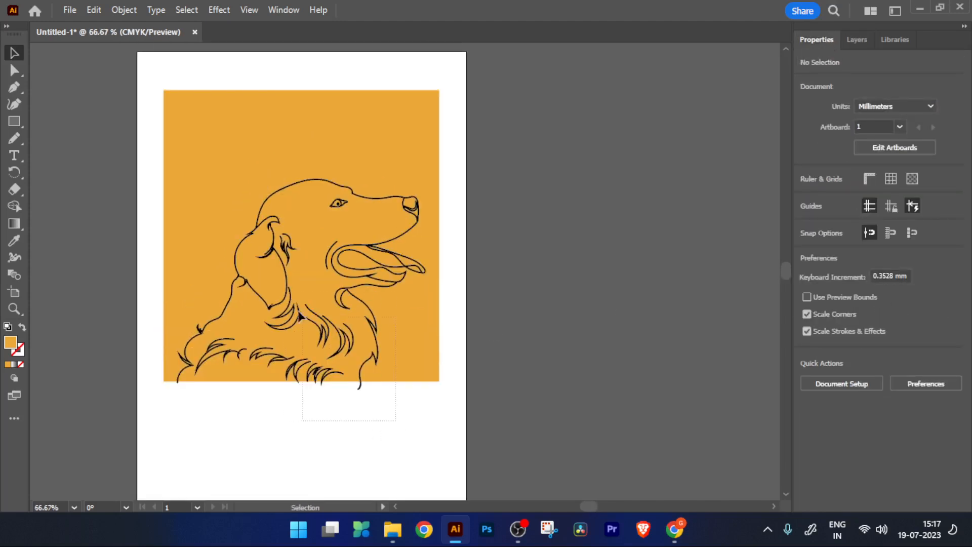
pyautogui.moveTo(194, 157); pyautogui.dragTo(195, 157)
pyautogui.hotkey('shift', 'm')
pyautogui.scroll(2, 290, 311)
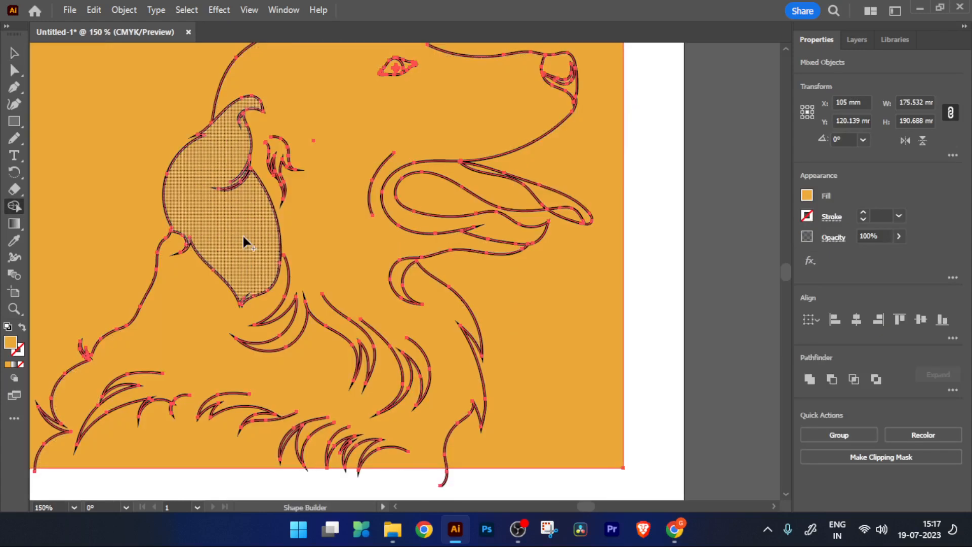
pyautogui.keyDown('alt'); pyautogui.click(243, 237); pyautogui.keyUp('alt')
pyautogui.moveTo(242, 234)
pyautogui.mouseDown()
pyautogui.moveTo(372, 143)
pyautogui.moveTo(426, 183)
pyautogui.mouseUp()
pyautogui.moveTo(540, 193); pyautogui.dragTo(563, 209)
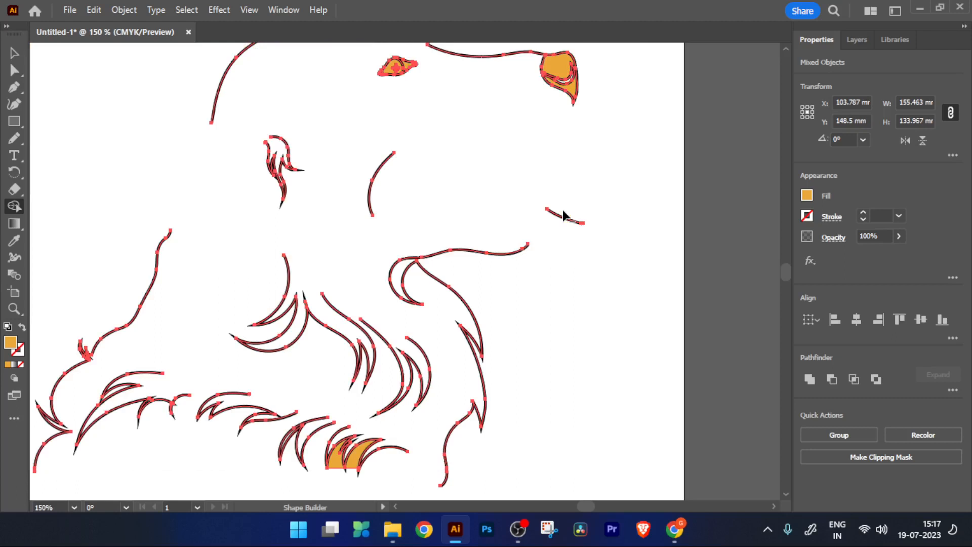
pyautogui.scroll(-3, 305, 207)
pyautogui.hotkey('ctrl', 'z')
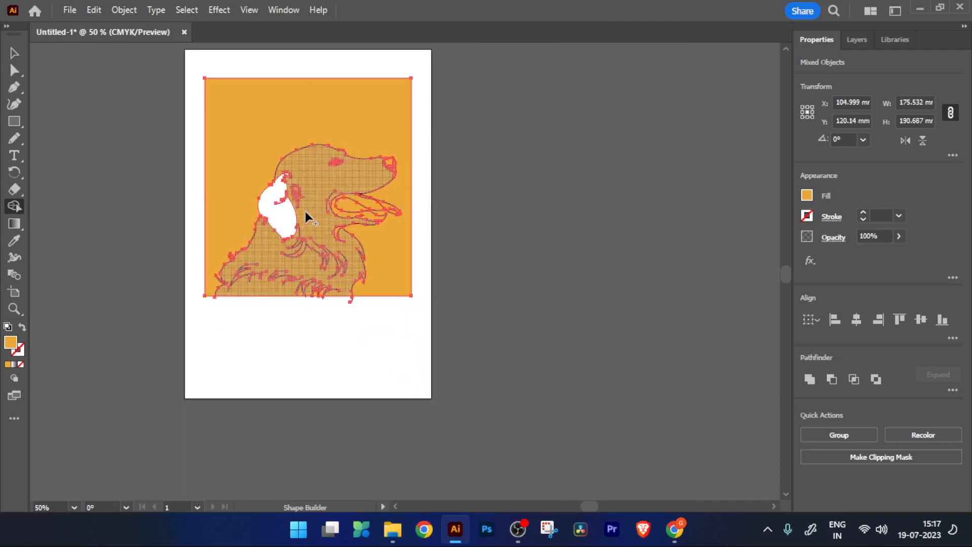
# Remove the orange from the dog's head and body and from the protruding tongue area with Shape Builder.
pyautogui.press('super')
pyautogui.press('super')
pyautogui.keyDown('alt'); pyautogui.click(313, 223); pyautogui.keyUp('alt')
pyautogui.scroll(3, 313, 218)
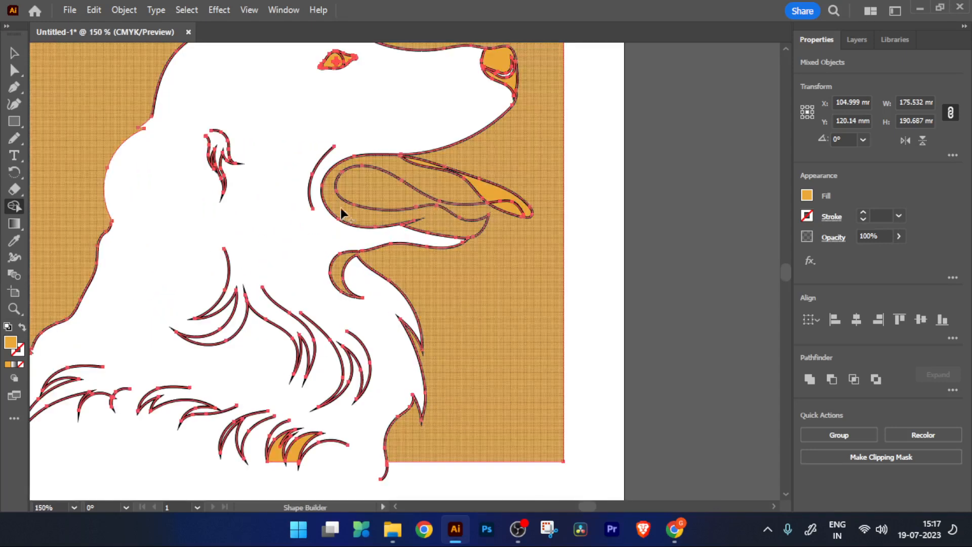
pyautogui.keyDown('alt'); pyautogui.click(345, 207); pyautogui.keyUp('alt')
pyautogui.hotkey('ctrl', 'z')
pyautogui.scroll(2, 434, 222)
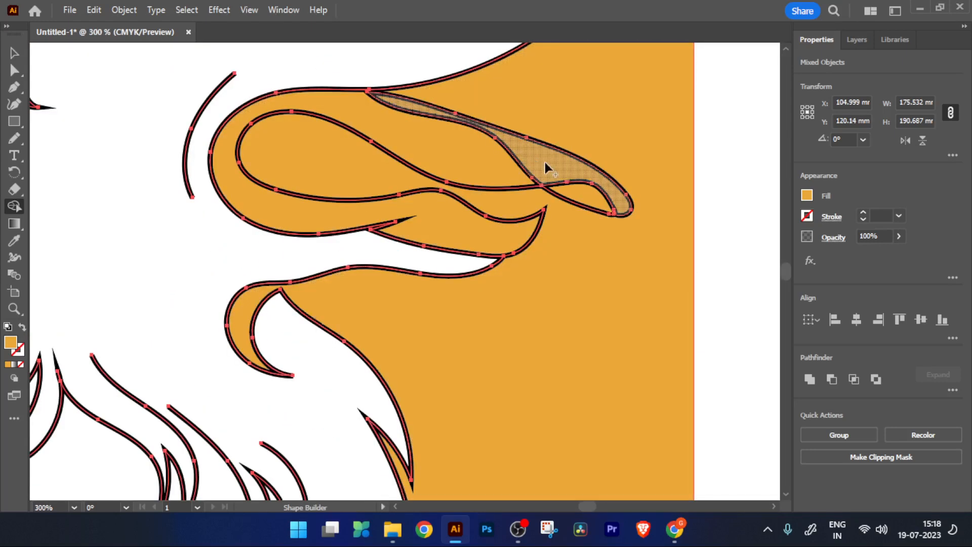
pyautogui.keyDown('alt'); pyautogui.click(584, 196); pyautogui.keyUp('alt')
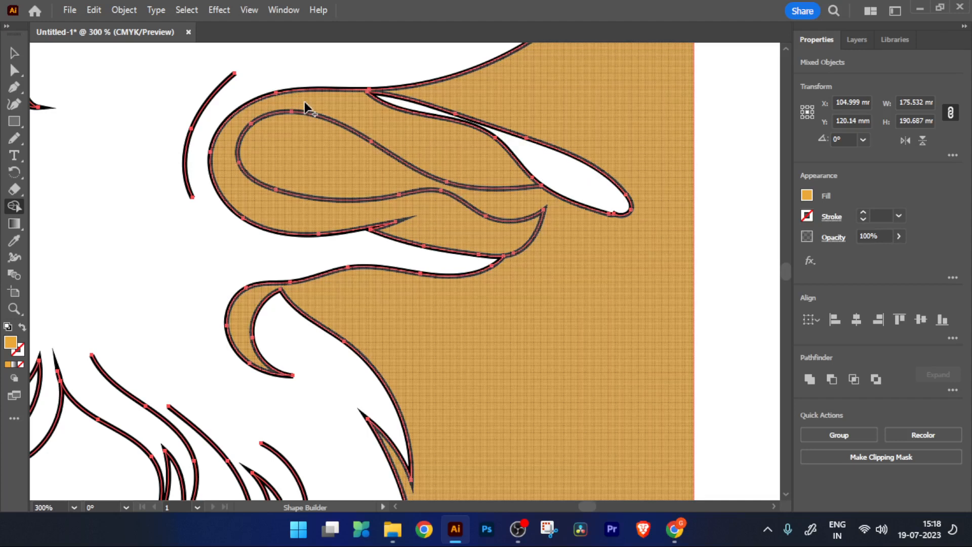
# Examine the line junctions around the mouth and tongue to find where the outline is open.
pyautogui.scroll(2, 378, 94)
pyautogui.scroll(-2, 373, 95)
pyautogui.press('a')
pyautogui.scroll(2, 349, 99)
pyautogui.click(423, 82)
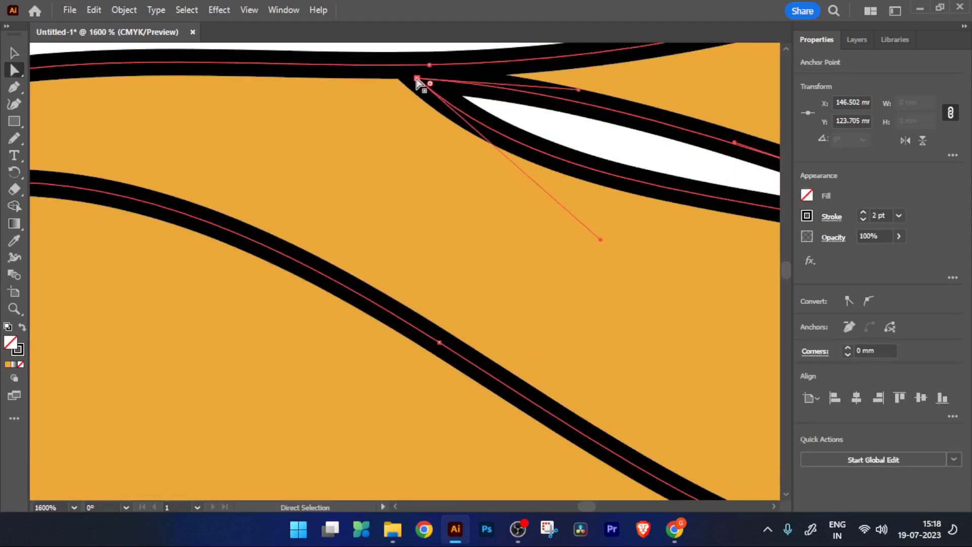
pyautogui.scroll(-2, 417, 91)
pyautogui.scroll(-3, 286, 111)
pyautogui.moveTo(143, 131); pyautogui.dragTo(291, 232)
pyautogui.scroll(3, 291, 231)
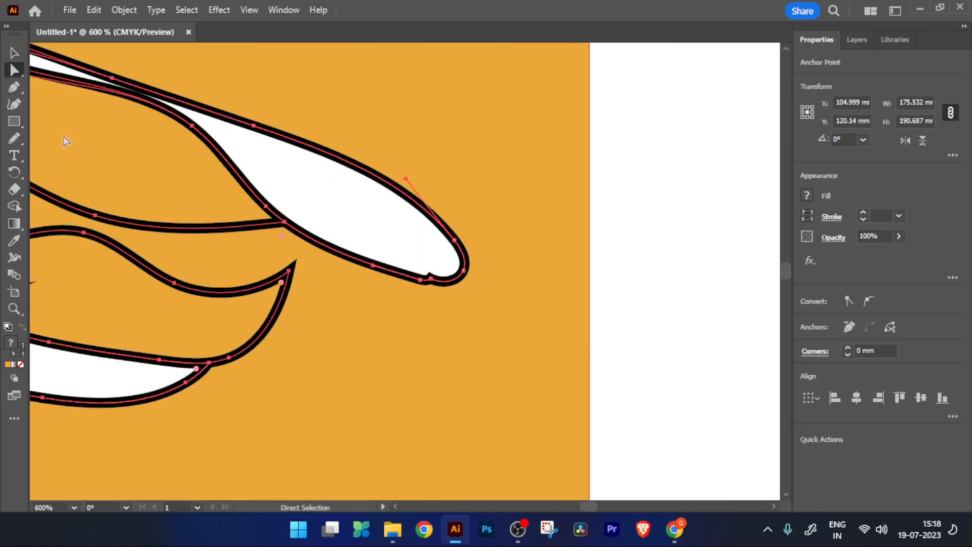
# Close the gap between the tongue line and the tip of the lower lip with a short curved Pen path.
pyautogui.click(15, 89)
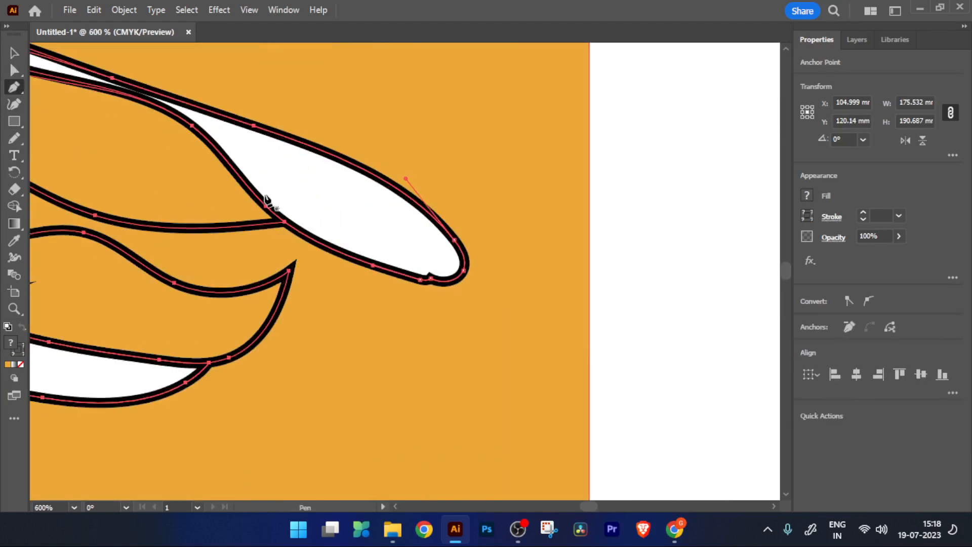
pyautogui.click(289, 277)
pyautogui.scroll(4, 280, 254)
pyautogui.click(314, 325)
pyautogui.hotkey('ctrl', 'z')
pyautogui.click(265, 395)
pyautogui.moveTo(248, 91); pyautogui.dragTo(275, 287)
pyautogui.scroll(-3, 201, 156)
pyautogui.scroll(-2, 152, 256)
pyautogui.scroll(-2, 152, 257)
# Select all the artwork and remove the remaining orange areas inside the mouth with Shape Builder.
pyautogui.click(14, 54)
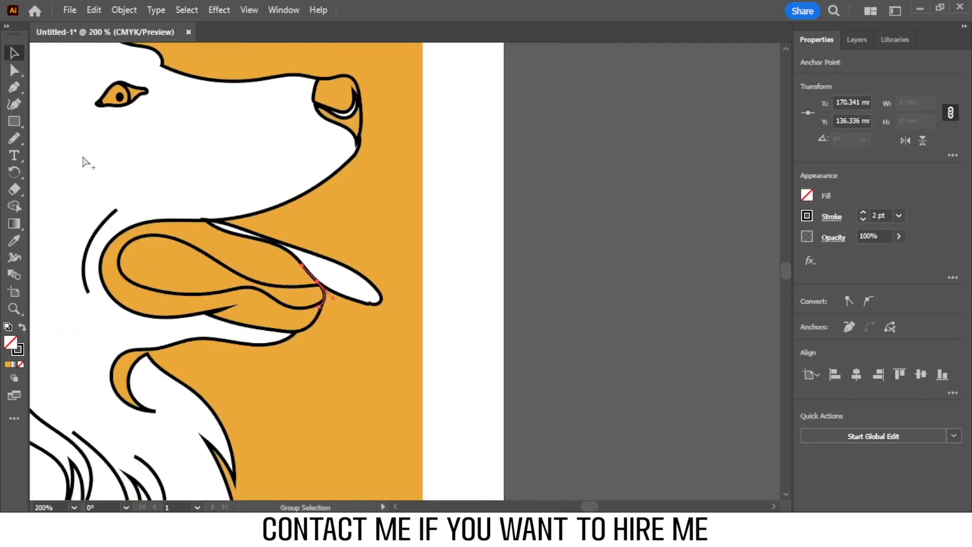
pyautogui.scroll(-2, 163, 236)
pyautogui.hotkey('ctrl', 'a')
pyautogui.scroll(3, 142, 202)
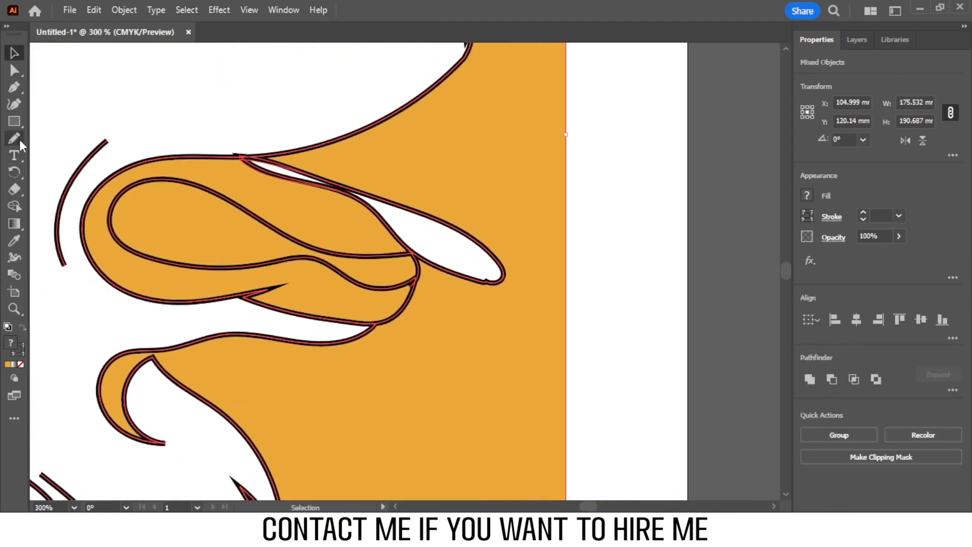
pyautogui.click(15, 206)
pyautogui.keyDown('alt'); pyautogui.click(161, 223); pyautogui.keyUp('alt')
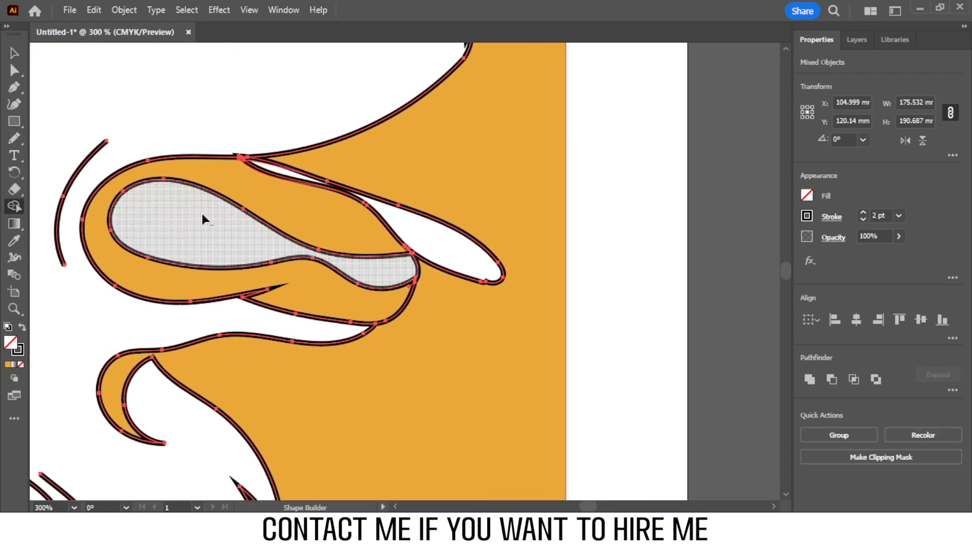
pyautogui.keyDown('alt'); pyautogui.click(243, 190); pyautogui.keyUp('alt')
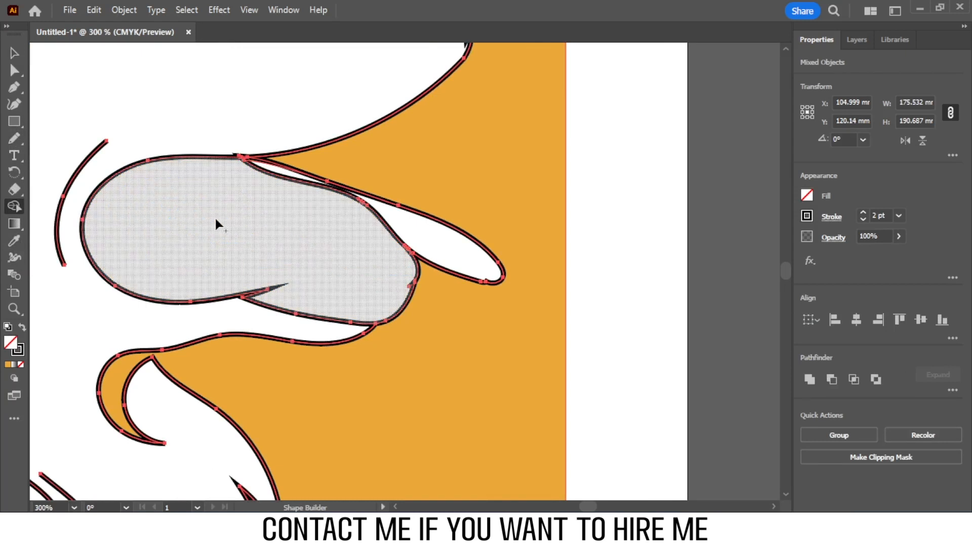
pyautogui.keyDown('alt'); pyautogui.click(215, 217); pyautogui.keyUp('alt')
pyautogui.keyDown('alt'); pyautogui.click(250, 293); pyautogui.keyUp('alt')
pyautogui.scroll(-4, 251, 293)
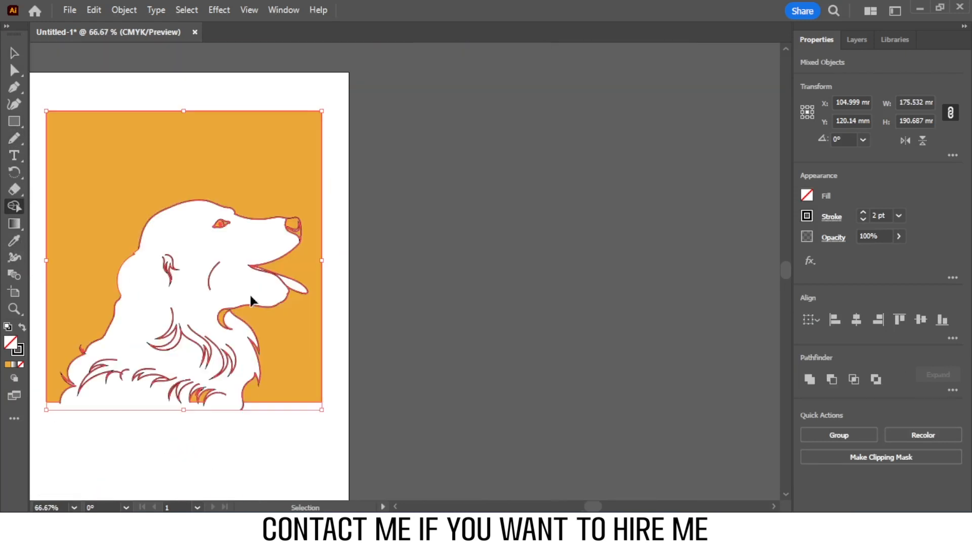
# Remove the orange areas inside the dog's nose with Shape Builder.
pyautogui.scroll(7, 254, 296)
pyautogui.keyDown('alt'); pyautogui.click(222, 236); pyautogui.keyUp('alt')
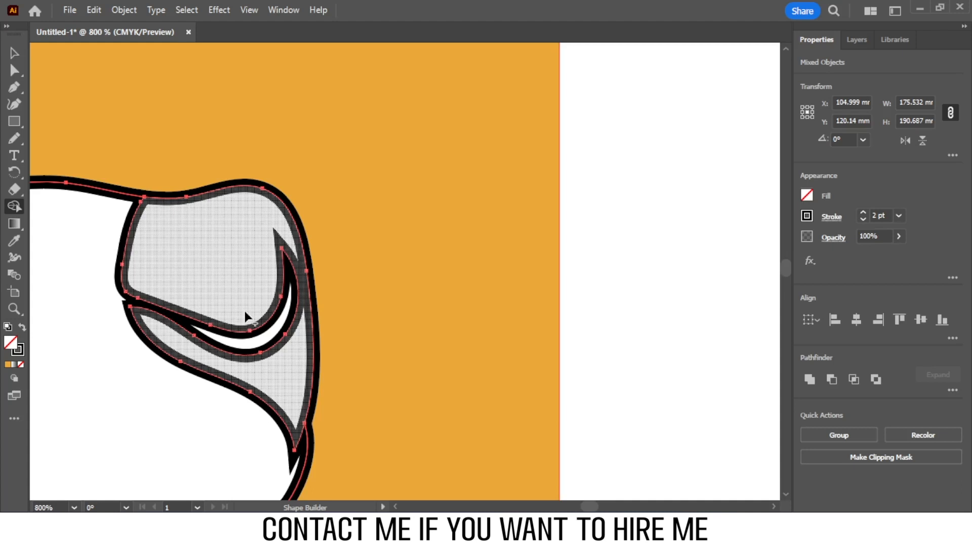
pyautogui.click(247, 317)
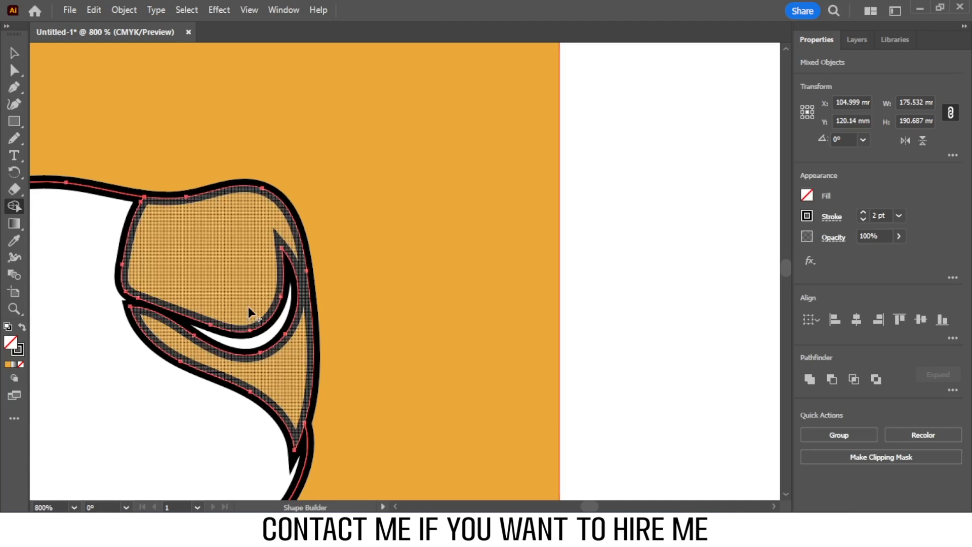
pyautogui.keyDown('alt'); pyautogui.scroll(-5, 248, 308); pyautogui.keyUp('alt')
pyautogui.scroll(-3, 248, 306)
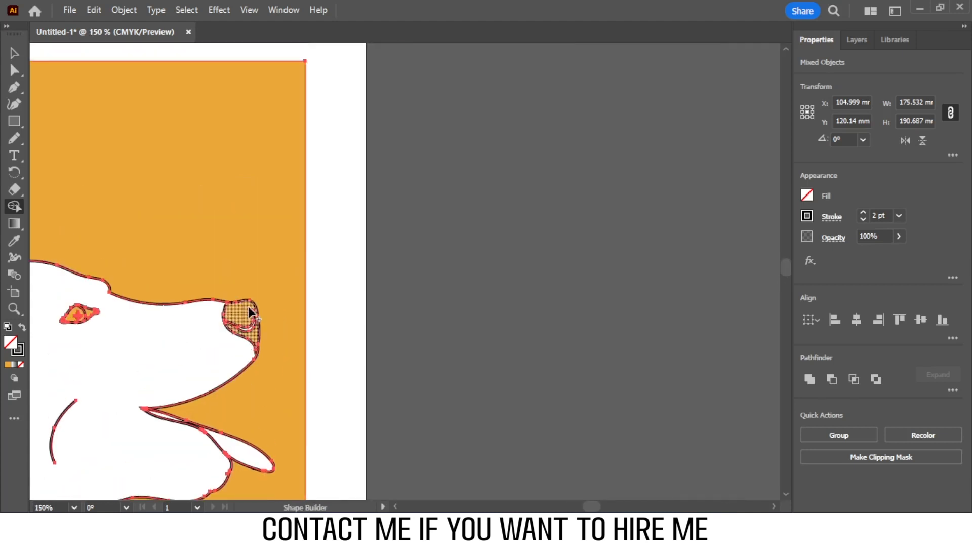
pyautogui.scroll(4, 248, 306)
pyautogui.scroll(-4, 203, 329)
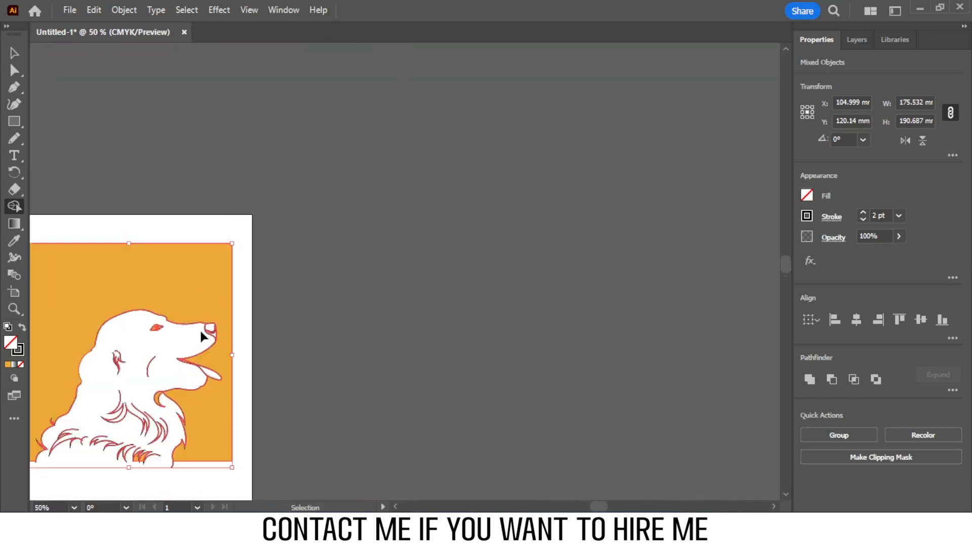
# Remove the orange areas inside the dog's eye with Shape Builder.
pyautogui.scroll(6, 314, 362)
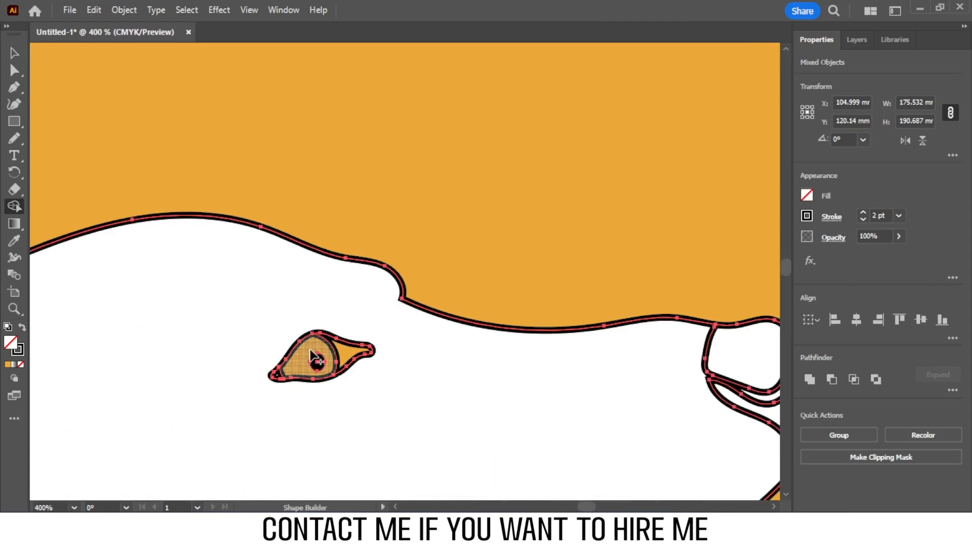
pyautogui.keyDown('alt'); pyautogui.click(309, 350); pyautogui.keyUp('alt')
pyautogui.keyDown('alt'); pyautogui.click(346, 353); pyautogui.keyUp('alt')
pyautogui.moveTo(341, 357)
pyautogui.mouseDown()
pyautogui.moveTo(276, 358)
pyautogui.moveTo(728, 396)
pyautogui.moveTo(543, 395)
pyautogui.mouseUp()
pyautogui.scroll(-6, 344, 353)
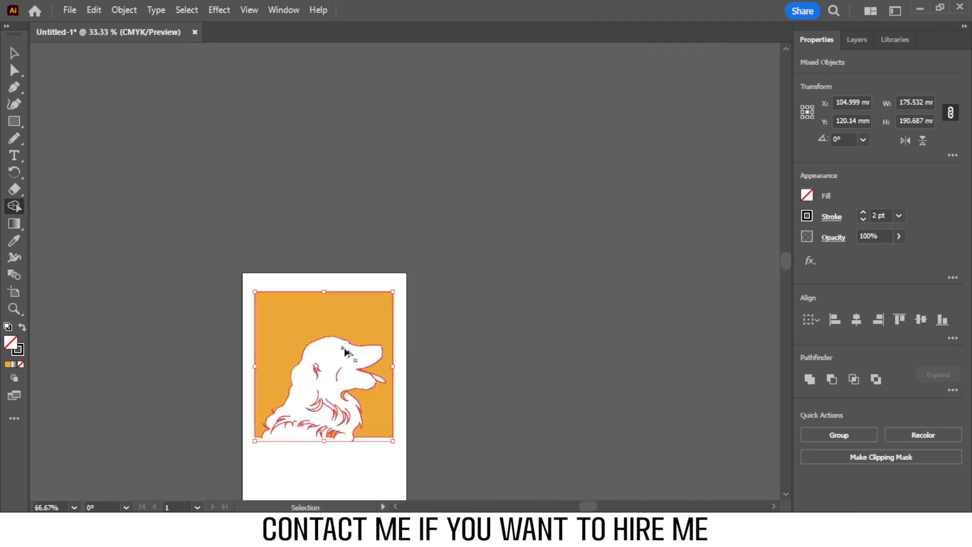
# Show the hidden line-art group in Layer 2 copy and deselect all the artwork.
pyautogui.scroll(4, 330, 365)
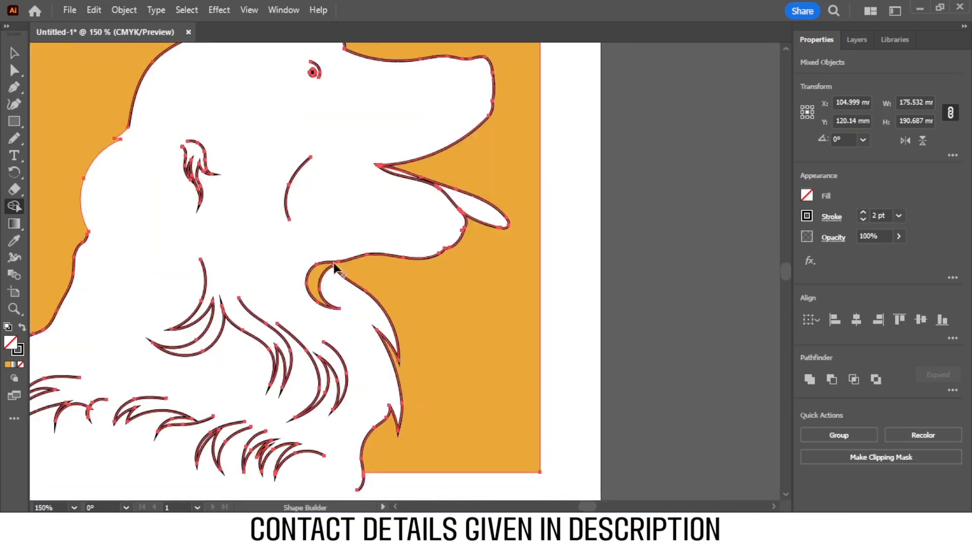
pyautogui.click(12, 53)
pyautogui.click(857, 39)
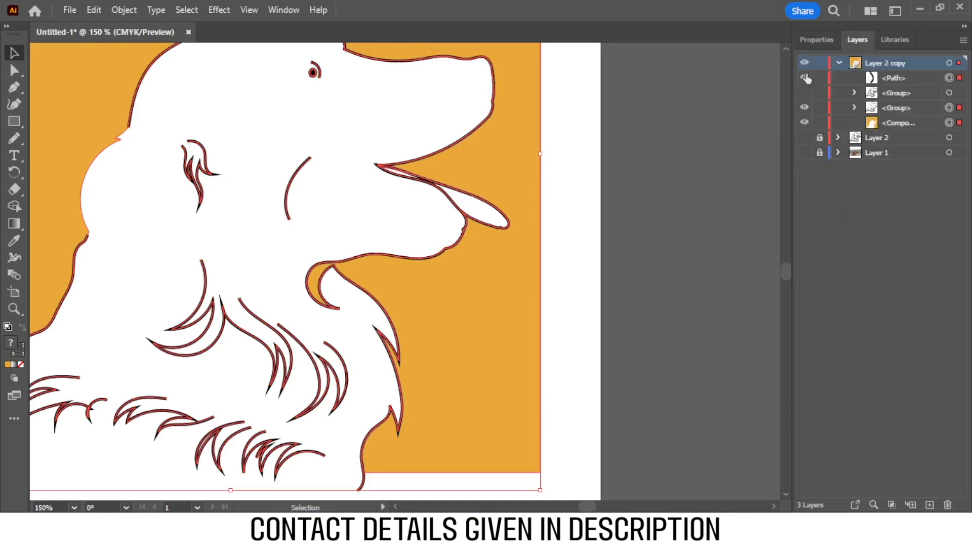
pyautogui.click(805, 93)
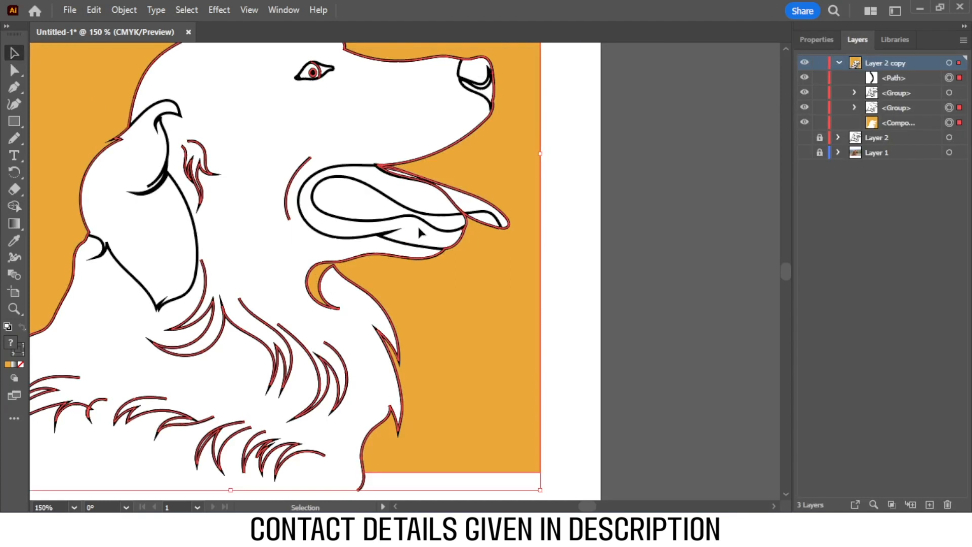
pyautogui.click(628, 303)
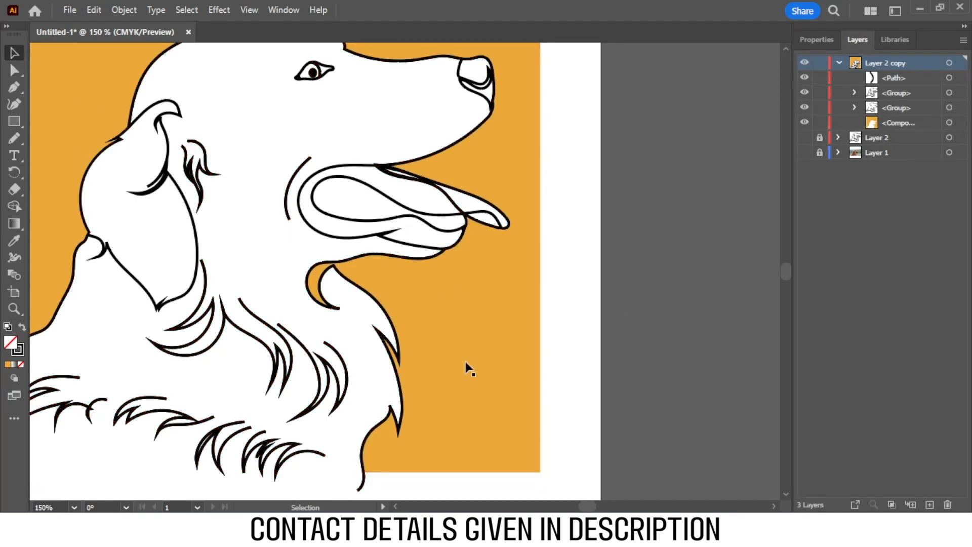
# Hide the line-art group directly above the orange compound shape in Layer 2 copy.
pyautogui.scroll(-3, 440, 363)
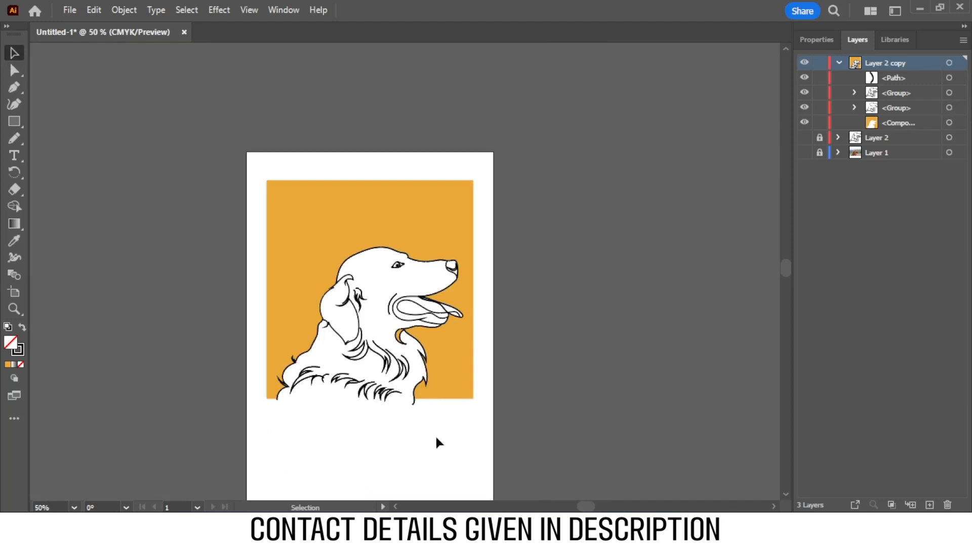
pyautogui.click(803, 93)
pyautogui.click(802, 93)
pyautogui.click(805, 108)
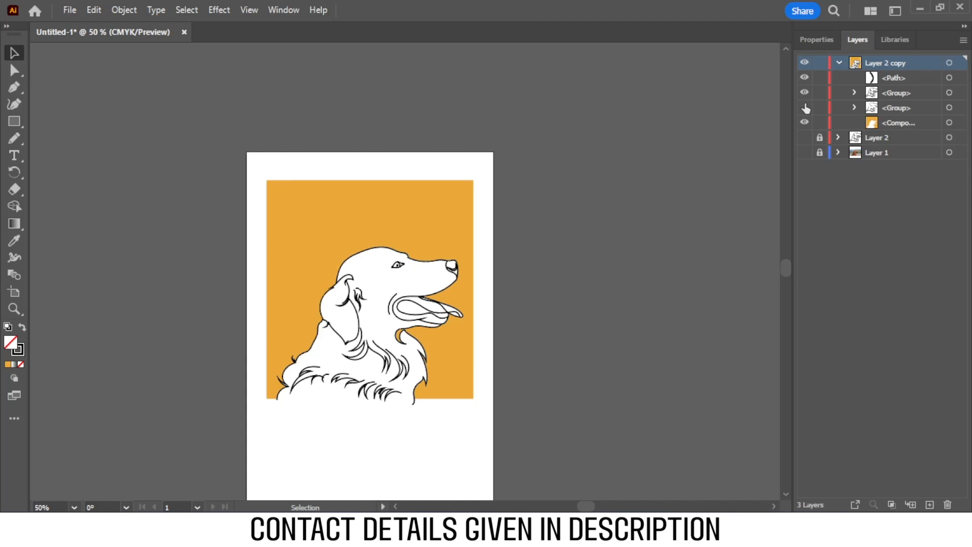
pyautogui.scroll(6, 404, 282)
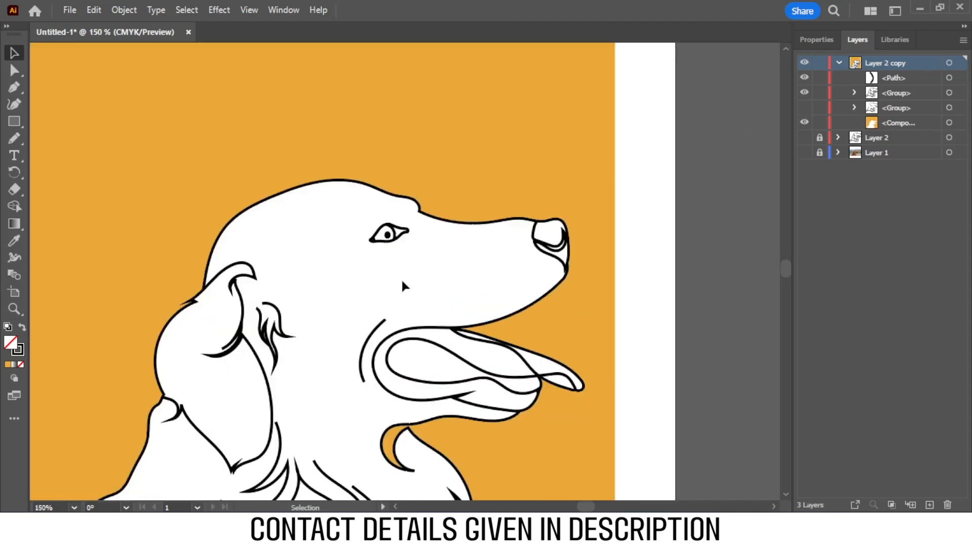
pyautogui.scroll(-4, 398, 267)
pyautogui.scroll(-2, 398, 267)
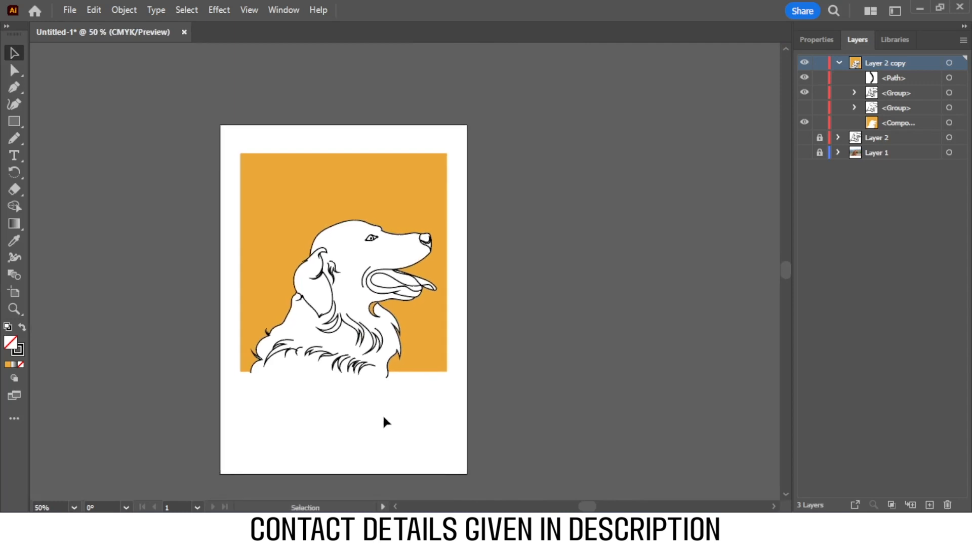
# Duplicate Layer 2 copy, then lock and hide the original layer as a backup.
pyautogui.click(839, 63)
pyautogui.moveTo(889, 62); pyautogui.dragTo(928, 503)
pyautogui.click(821, 79)
pyautogui.click(805, 77)
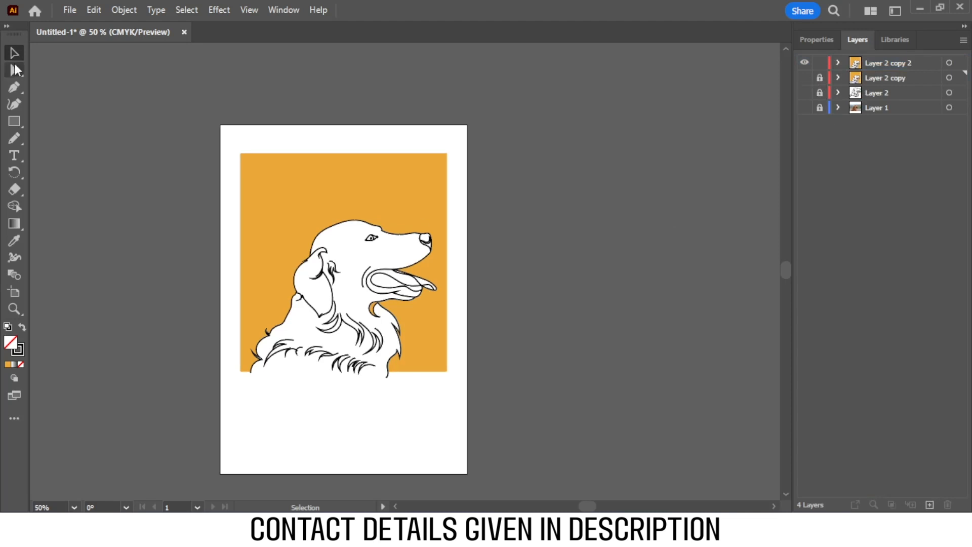
# Group all the dog line art together with the orange background.
pyautogui.click(369, 304)
pyautogui.rightClick(369, 305)
pyautogui.click(429, 385)
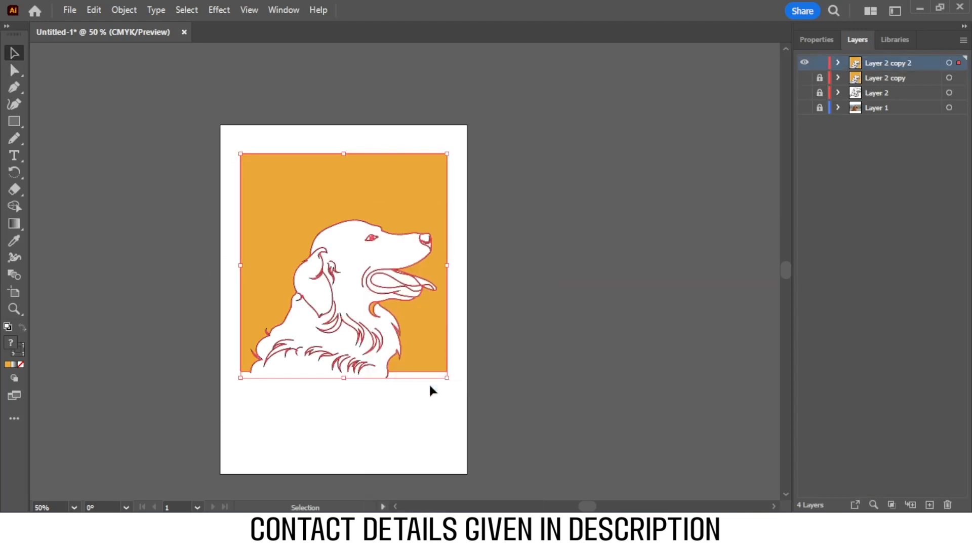
pyautogui.click(429, 383)
pyautogui.click(817, 40)
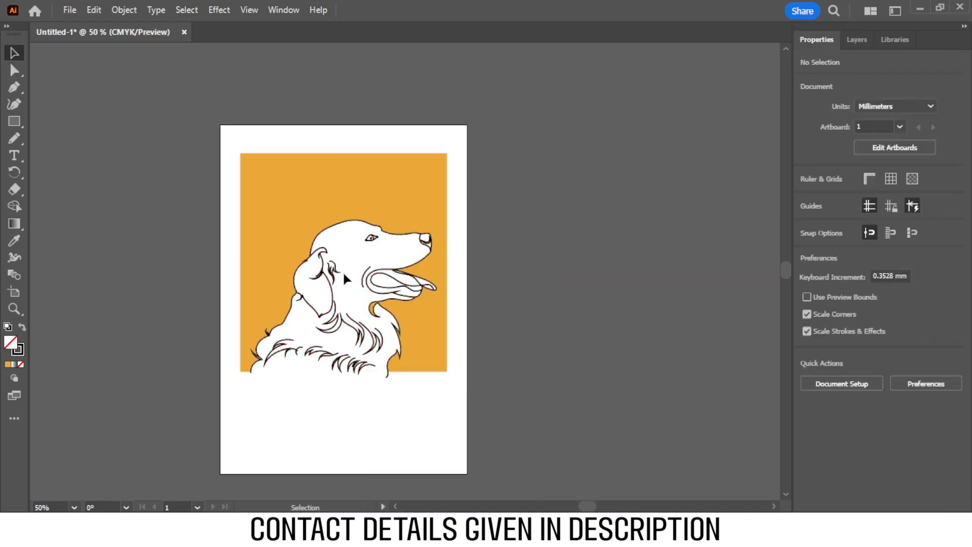
# Centre the grouped illustration horizontally on the artboard and place it slightly above the vertical middle.
pyautogui.click(272, 188)
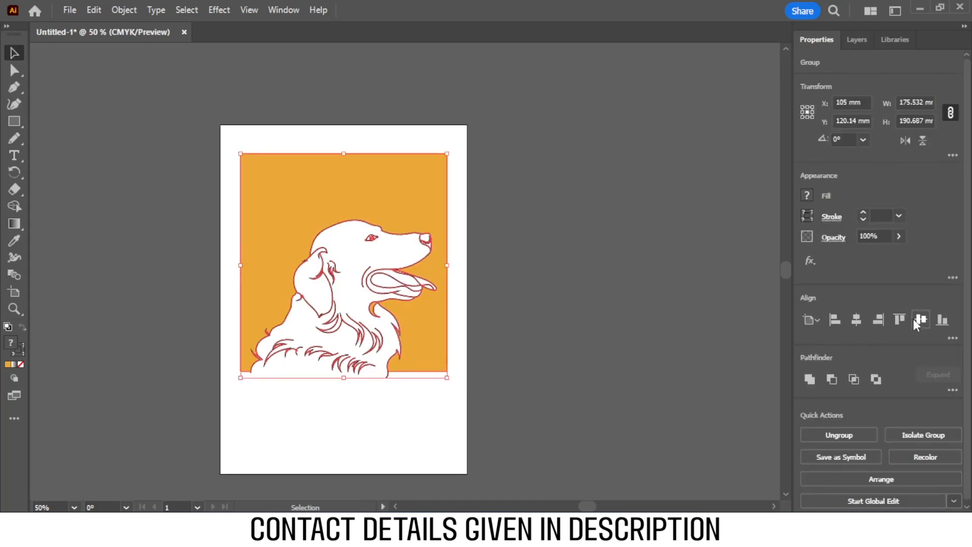
pyautogui.click(918, 321)
pyautogui.click(620, 294)
pyautogui.moveTo(396, 238); pyautogui.dragTo(396, 210)
pyautogui.click(856, 320)
pyautogui.click(483, 348)
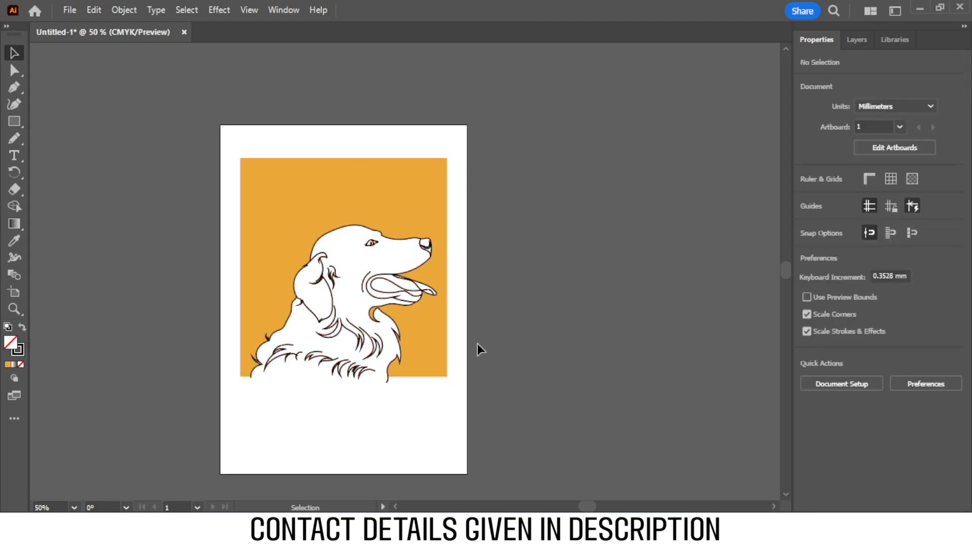
# Add the text "Charlie" on a new layer in the empty area below the illustration.
pyautogui.scroll(2, 375, 343)
pyautogui.scroll(-3, 405, 228)
pyautogui.scroll(2, 355, 282)
pyautogui.click(856, 39)
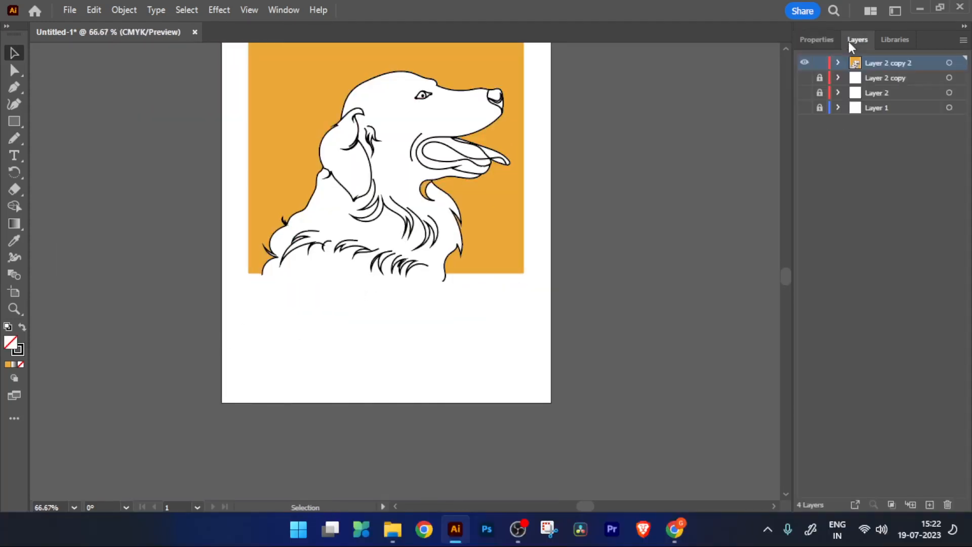
pyautogui.press('t')
pyautogui.click(394, 339)
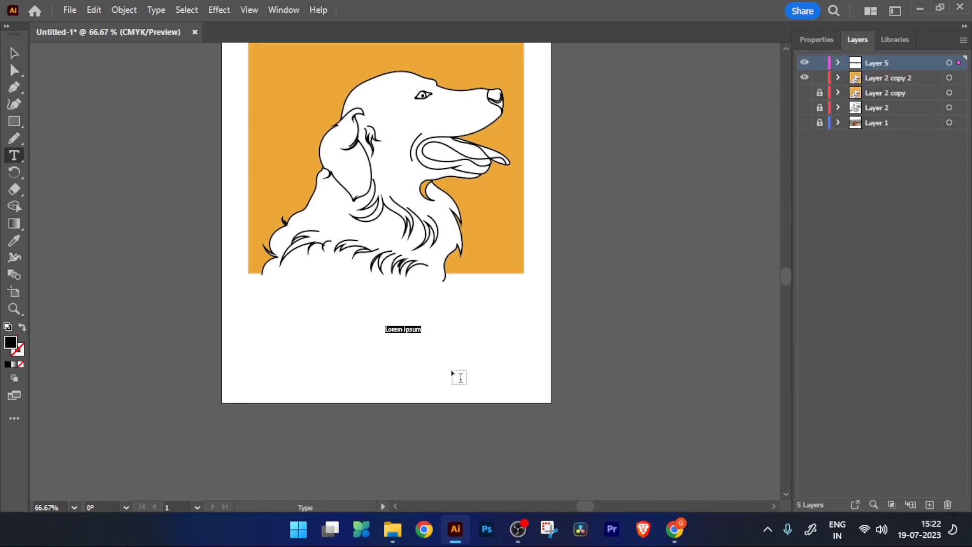
pyautogui.hotkey('ctrl', '=')
pyautogui.hotkey('ctrl', '=')
pyautogui.hotkey('ctrl', '=')
pyautogui.write('Charlie')
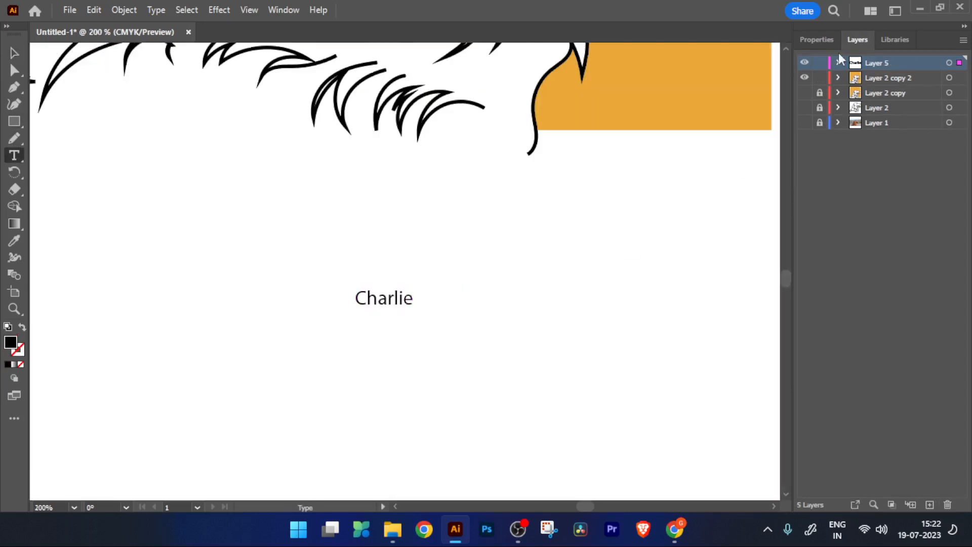
# Set the "Charlie" text to 72 pt with centred paragraph alignment.
pyautogui.hotkey('ctrl', 'a')
pyautogui.click(808, 43)
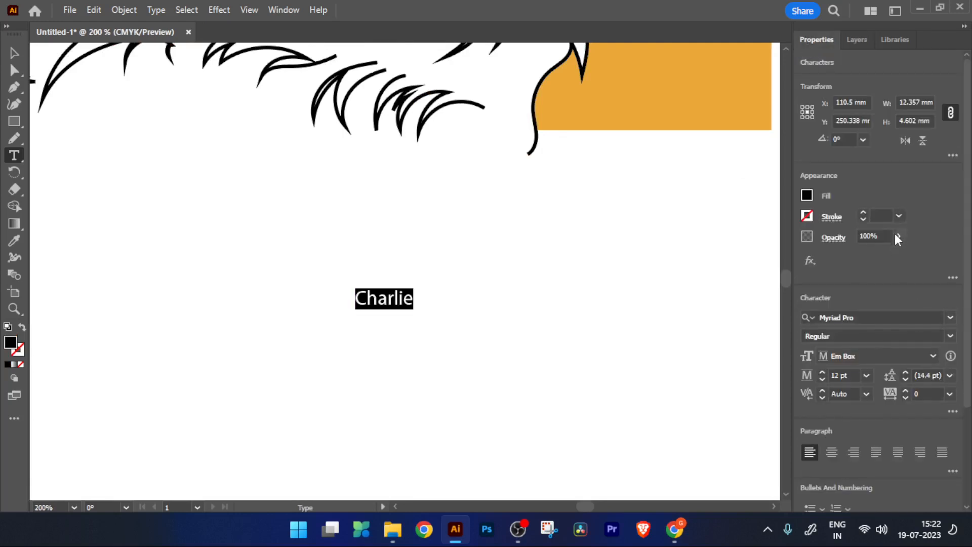
pyautogui.click(867, 376)
pyautogui.click(879, 355)
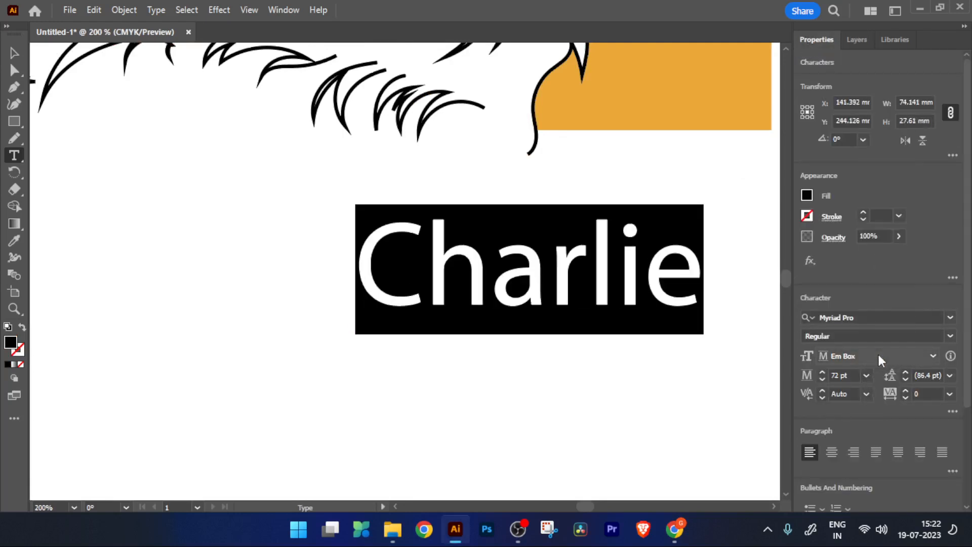
pyautogui.scroll(-2, 397, 405)
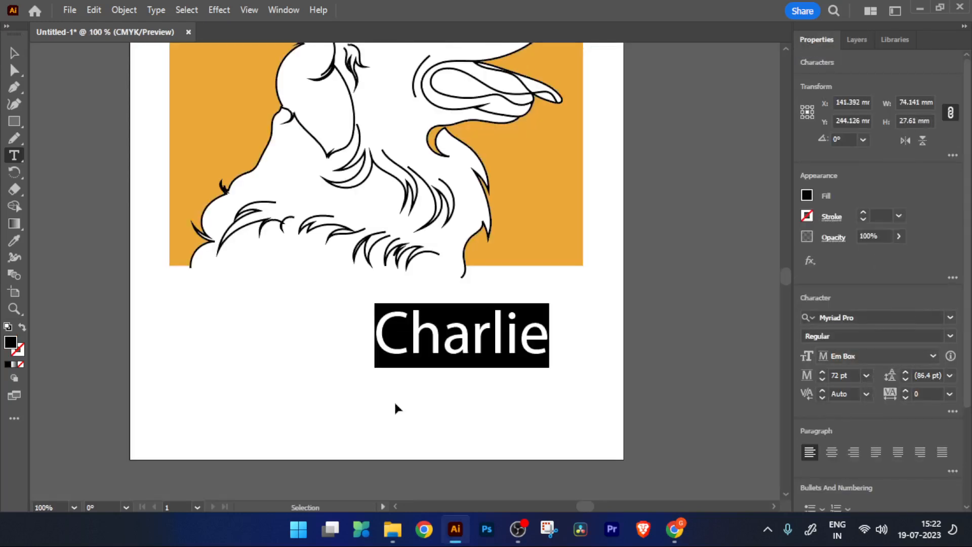
pyautogui.click(838, 452)
pyautogui.scroll(-3, 847, 213)
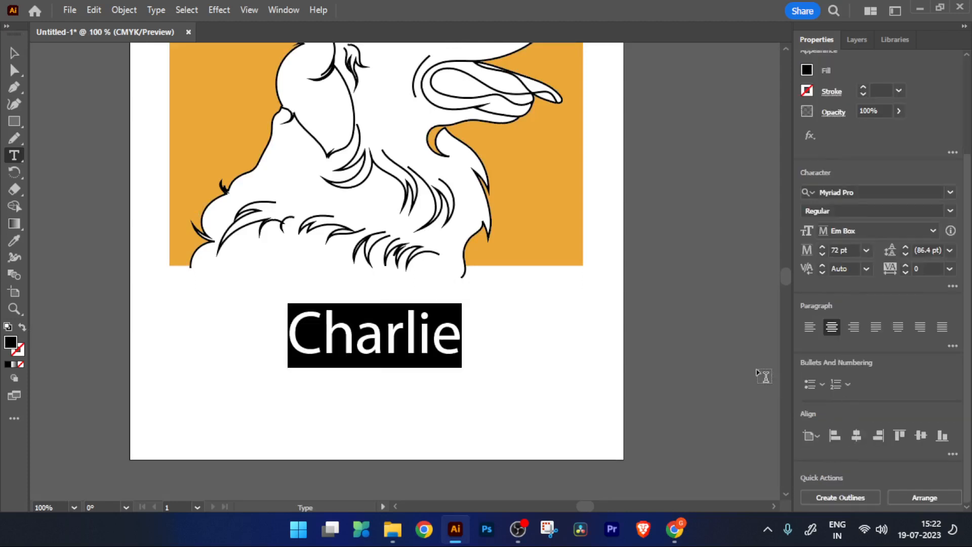
# Filter the fonts to favourites and try Retroma Vibes Regular on the "Charlie" text.
pyautogui.click(950, 192)
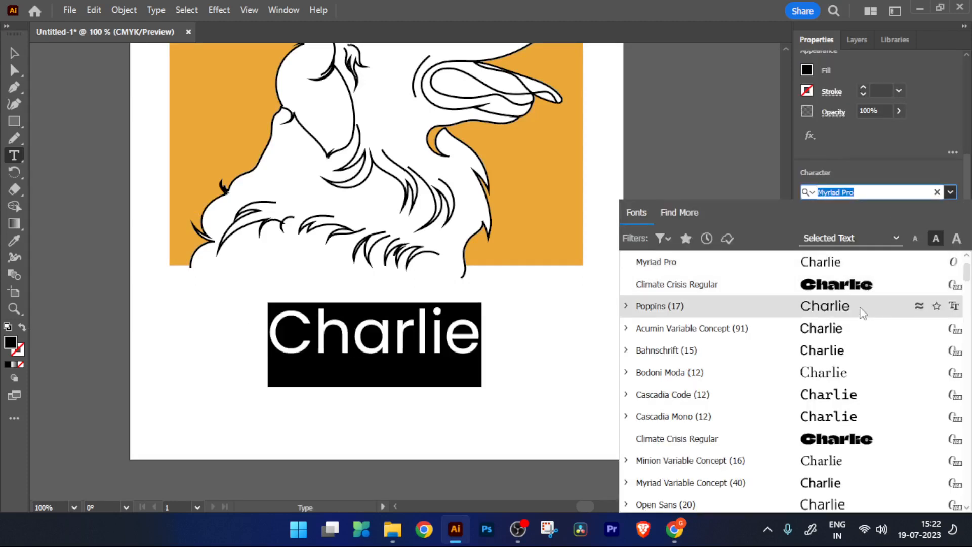
pyautogui.scroll(-2, 858, 447)
pyautogui.scroll(2, 842, 383)
pyautogui.scroll(2, 838, 384)
pyautogui.click(685, 239)
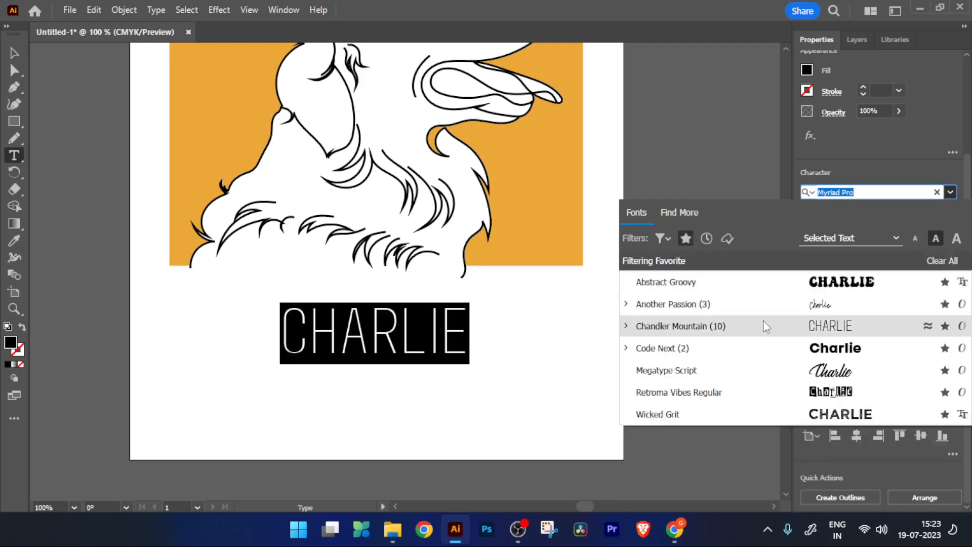
pyautogui.click(807, 390)
pyautogui.press('Escape')
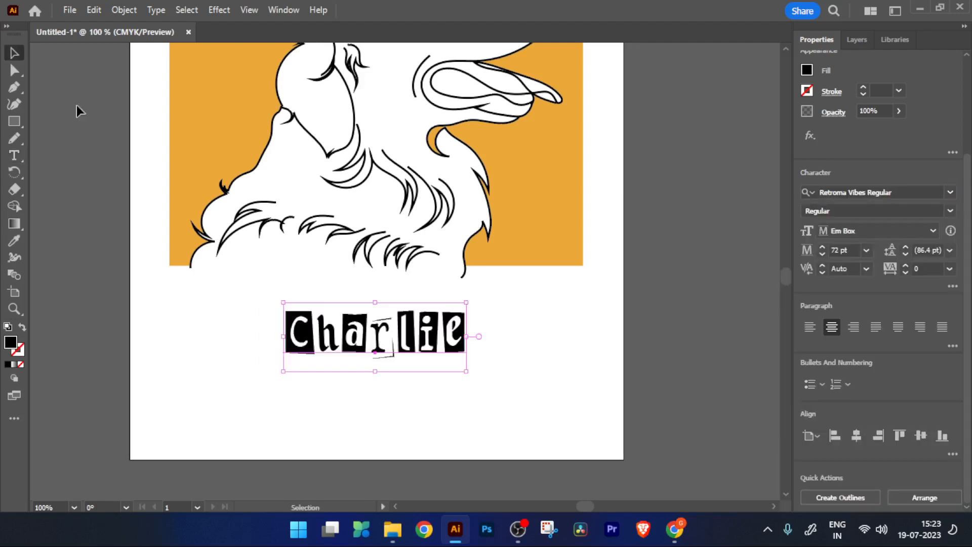
pyautogui.click(77, 107)
pyautogui.scroll(-3, 157, 293)
pyautogui.scroll(3, 239, 301)
# Change the "Charlie" text's font to Another Passion.
pyautogui.doubleClick(242, 309)
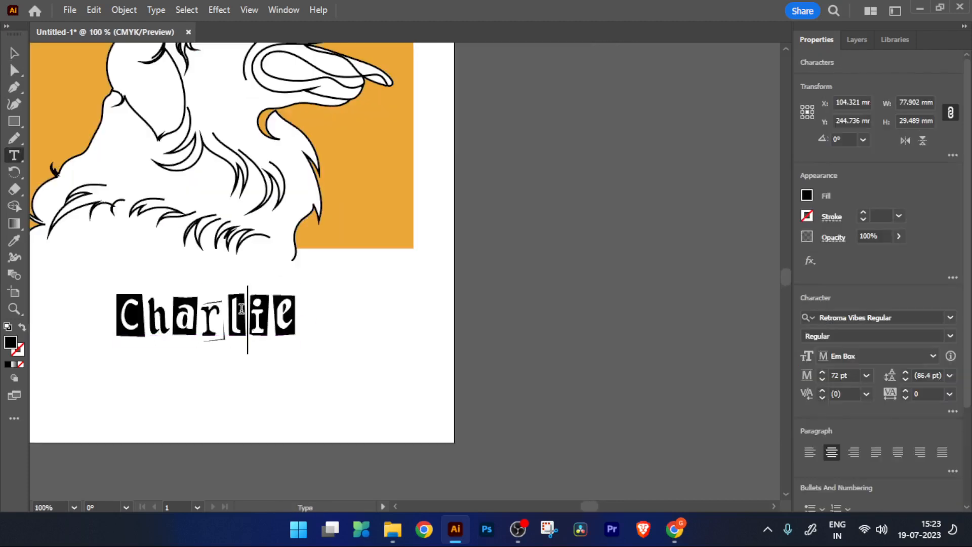
pyautogui.hotkey('ctrl', 'a')
pyautogui.click(950, 317)
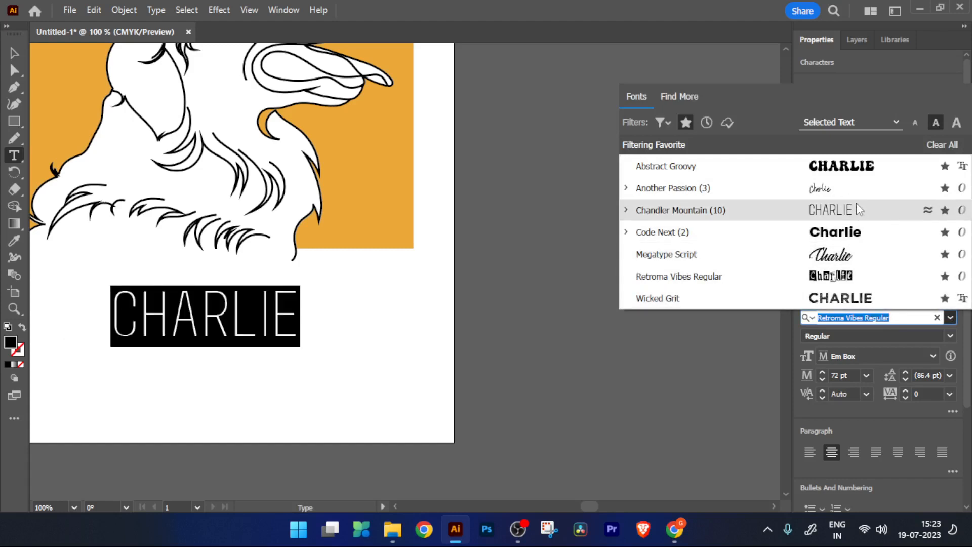
pyautogui.click(855, 197)
pyautogui.press('Escape')
# Enlarge the "Charlie" text to about 105 pt.
pyautogui.scroll(-3, 309, 377)
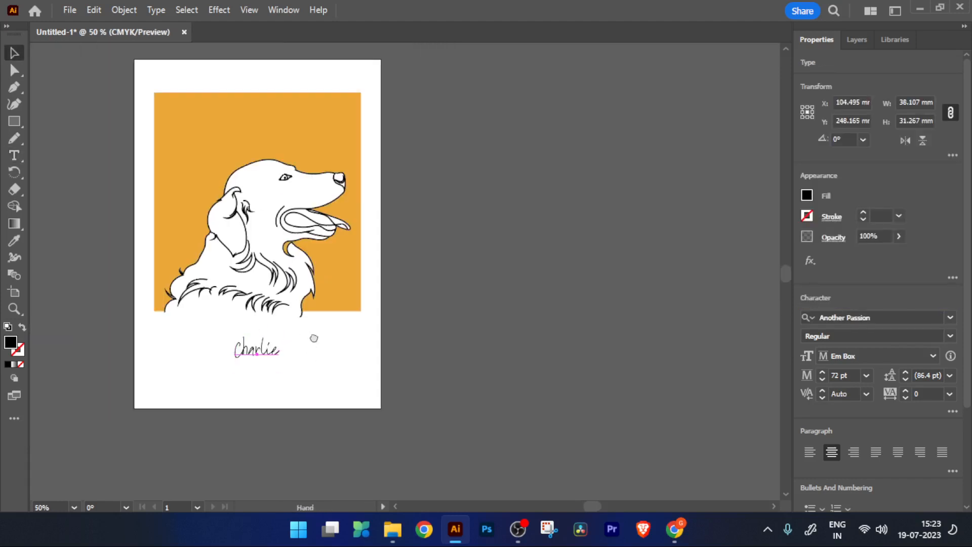
pyautogui.scroll(3, 304, 333)
pyautogui.moveTo(327, 375); pyautogui.dragTo(353, 364)
pyautogui.scroll(-3, 841, 358)
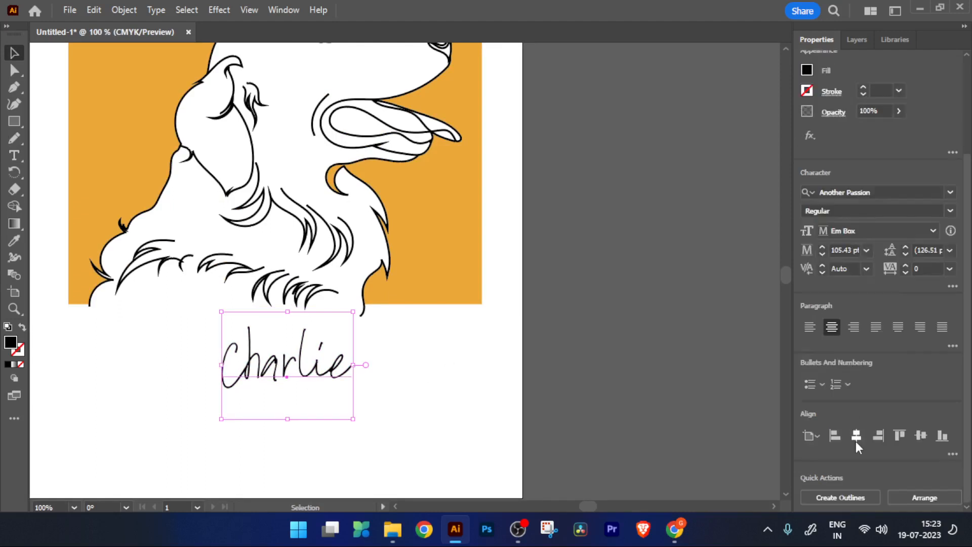
# Position the "Charlie" text below the orange background and centre it horizontally on the artboard.
pyautogui.click(463, 415)
pyautogui.scroll(-2, 462, 414)
pyautogui.moveTo(392, 395); pyautogui.dragTo(394, 398)
pyautogui.scroll(-3, 867, 154)
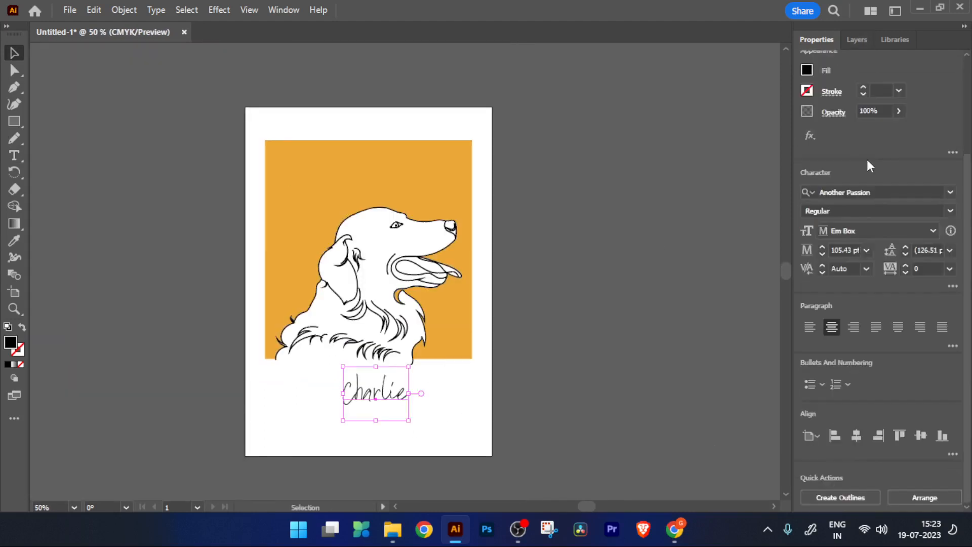
pyautogui.click(856, 436)
pyautogui.click(475, 367)
# Inspect the finished illustration's line details and the text placement up close and as a whole.
pyautogui.scroll(-1, 475, 368)
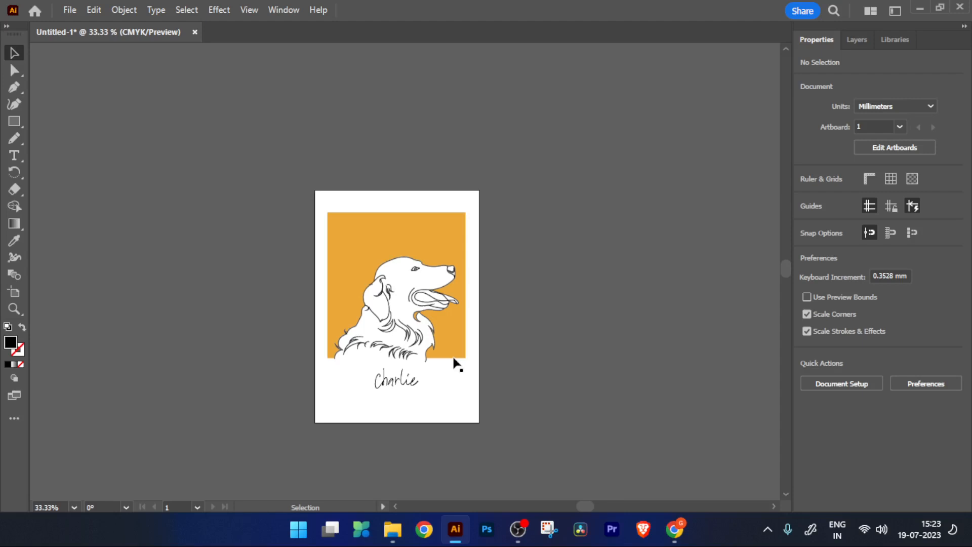
pyautogui.scroll(4, 366, 295)
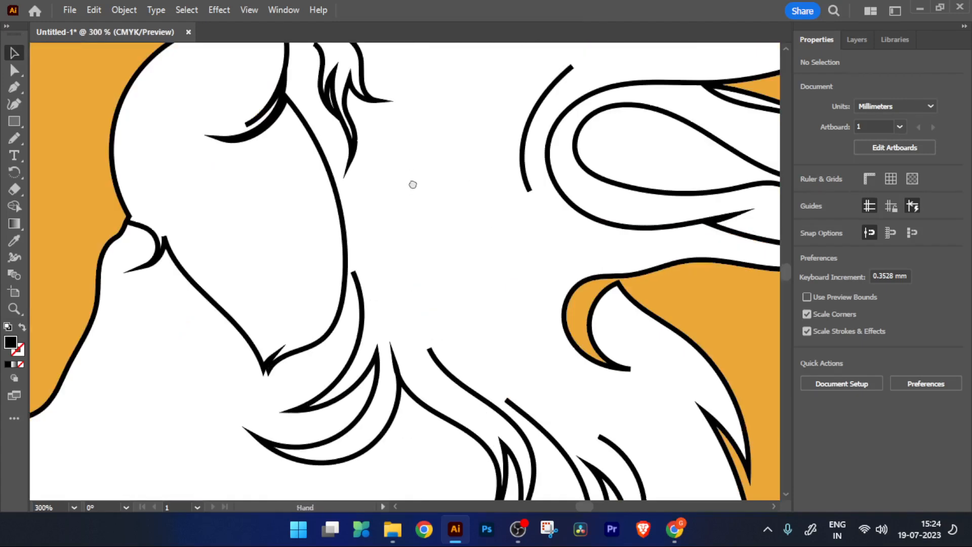
pyautogui.moveTo(413, 176); pyautogui.dragTo(336, 484)
pyautogui.scroll(-2, 340, 381)
pyautogui.moveTo(346, 438); pyautogui.dragTo(327, 243)
pyautogui.moveTo(321, 389); pyautogui.dragTo(370, 240)
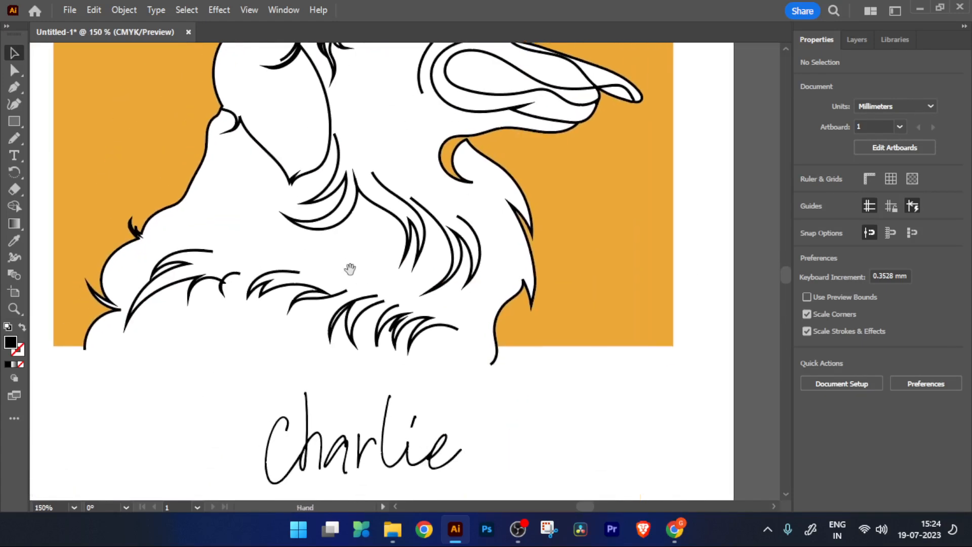
pyautogui.moveTo(346, 306); pyautogui.dragTo(378, 273)
pyautogui.scroll(-2, 386, 235)
pyautogui.moveTo(404, 180); pyautogui.dragTo(378, 300)
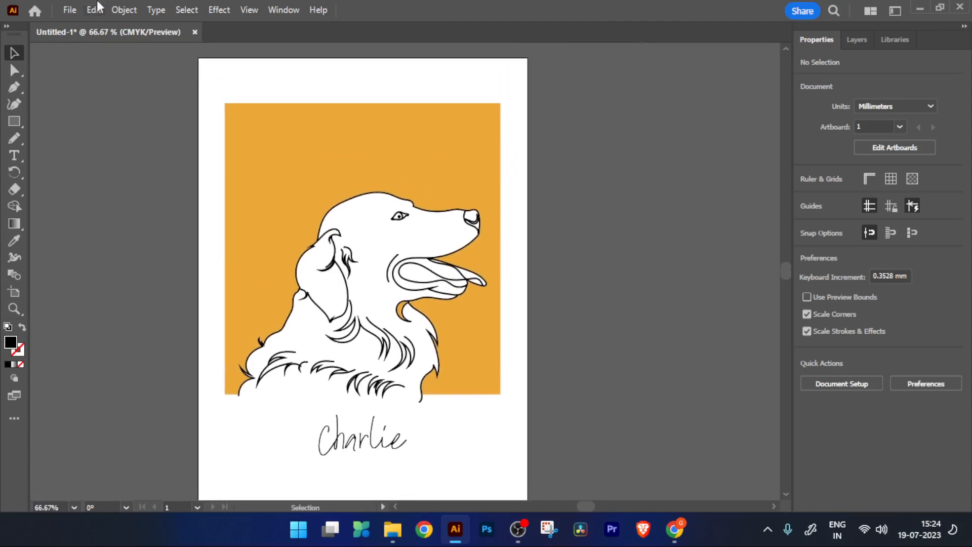
# Export the finished dog illustration with Export As.
pyautogui.click(69, 10)
pyautogui.moveTo(273, 321)
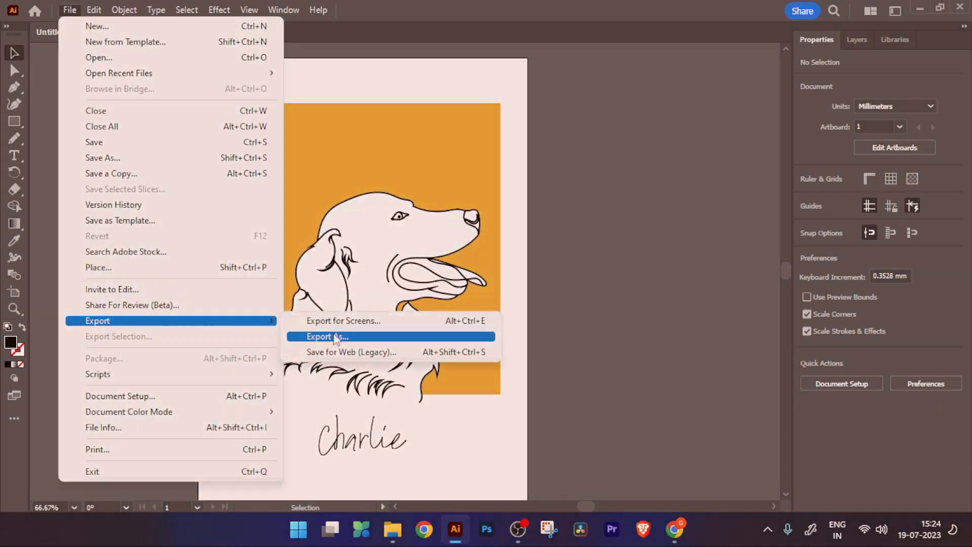